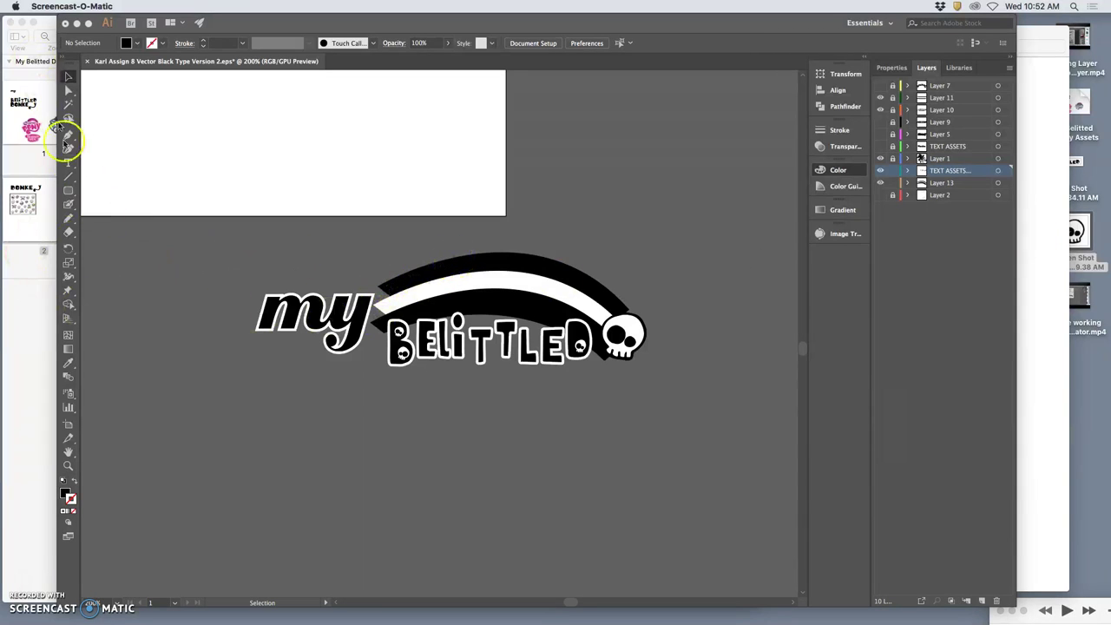
# - Lock the TEXT ASSETS layer and add a new layer for the drawing
pyautogui.click(68, 206)
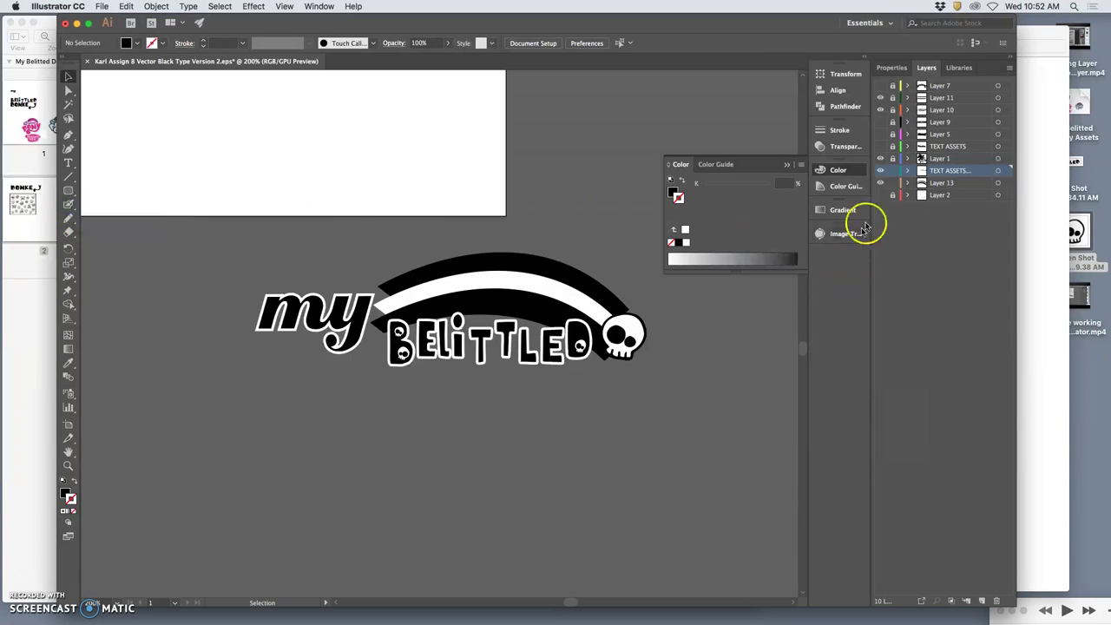
pyautogui.click(893, 171)
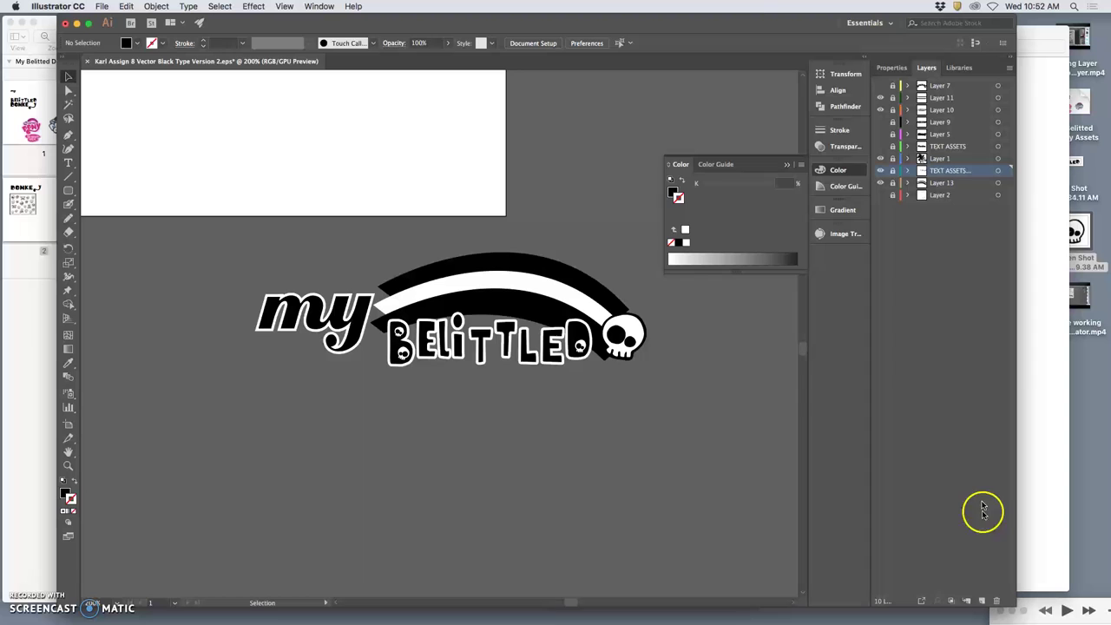
pyautogui.click(982, 600)
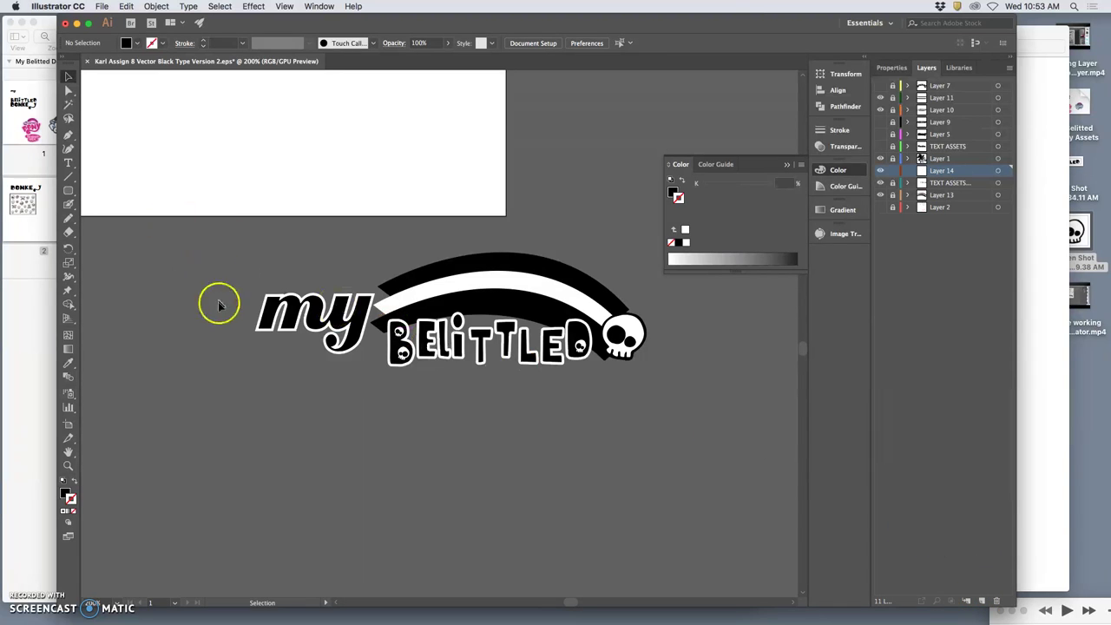
# - Paint a thick heart outline around 'my' with the Blob Brush, swapping fill and stroke colours
pyautogui.click(246, 363)
pyautogui.click(69, 205)
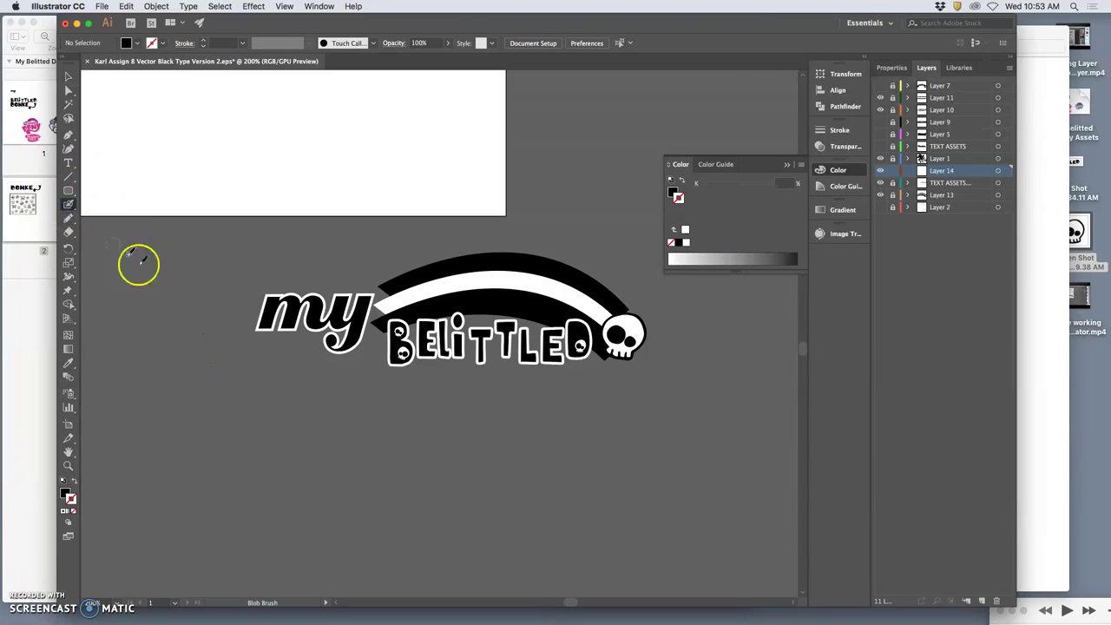
pyautogui.click(320, 383)
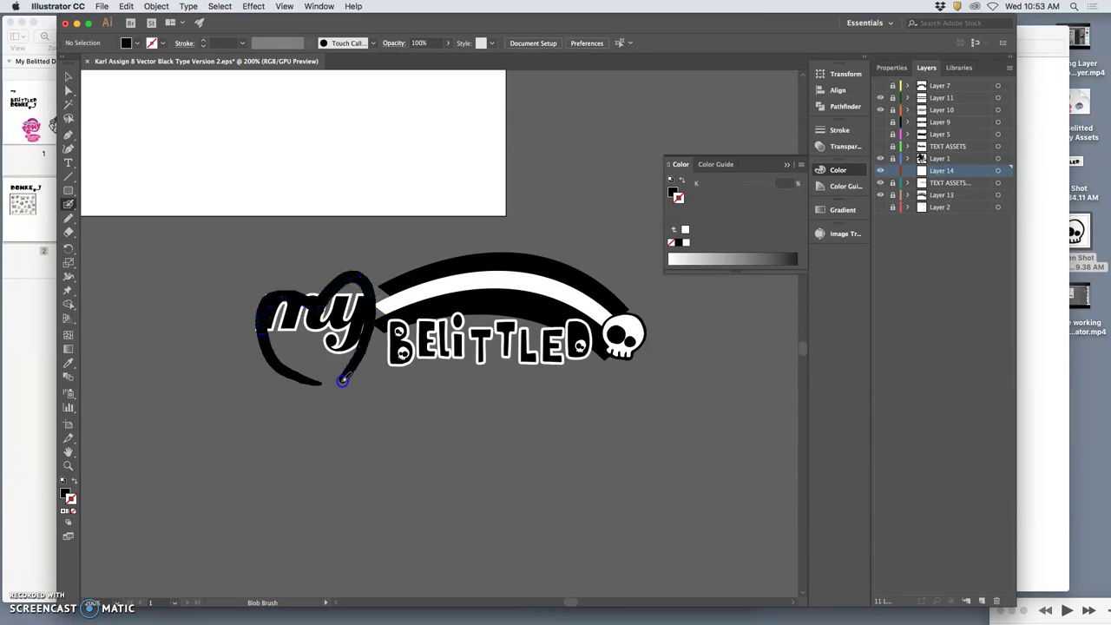
pyautogui.moveTo(333, 391); pyautogui.dragTo(310, 385)
pyautogui.hotkey('shift', 'x')
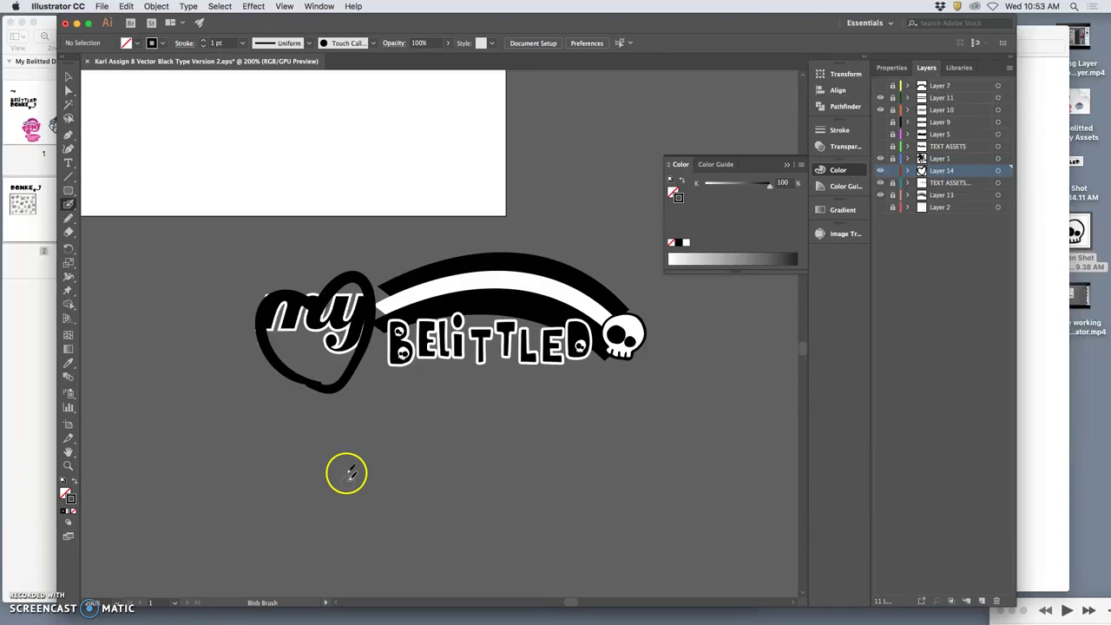
# - Move the heart to the left of the word 'my'
pyautogui.click(68, 76)
pyautogui.moveTo(338, 289); pyautogui.dragTo(198, 276)
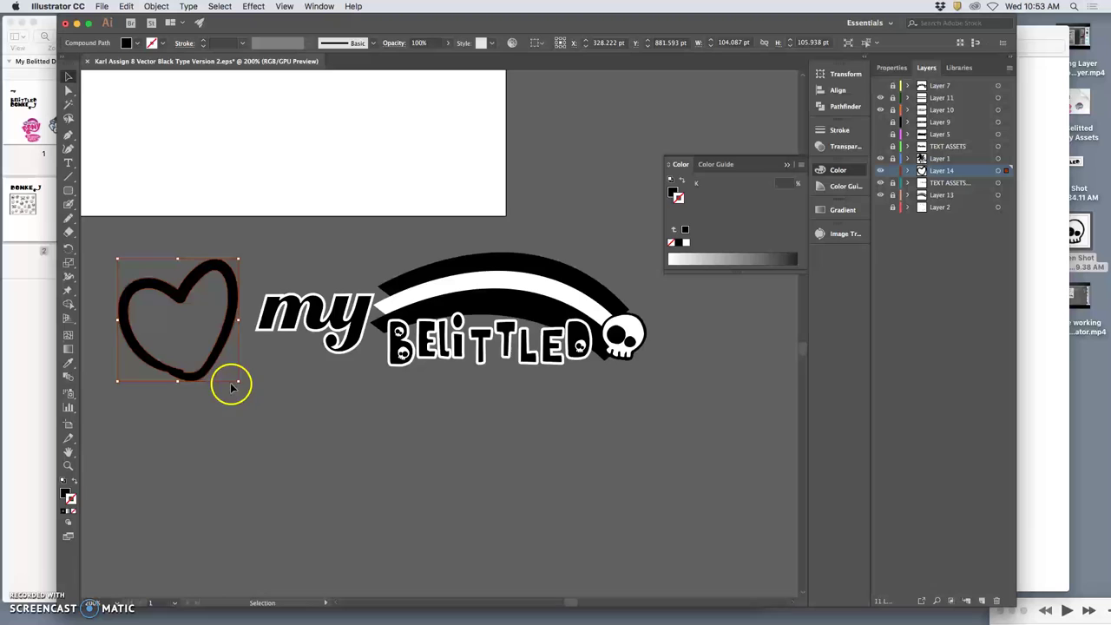
pyautogui.press('super+equal')
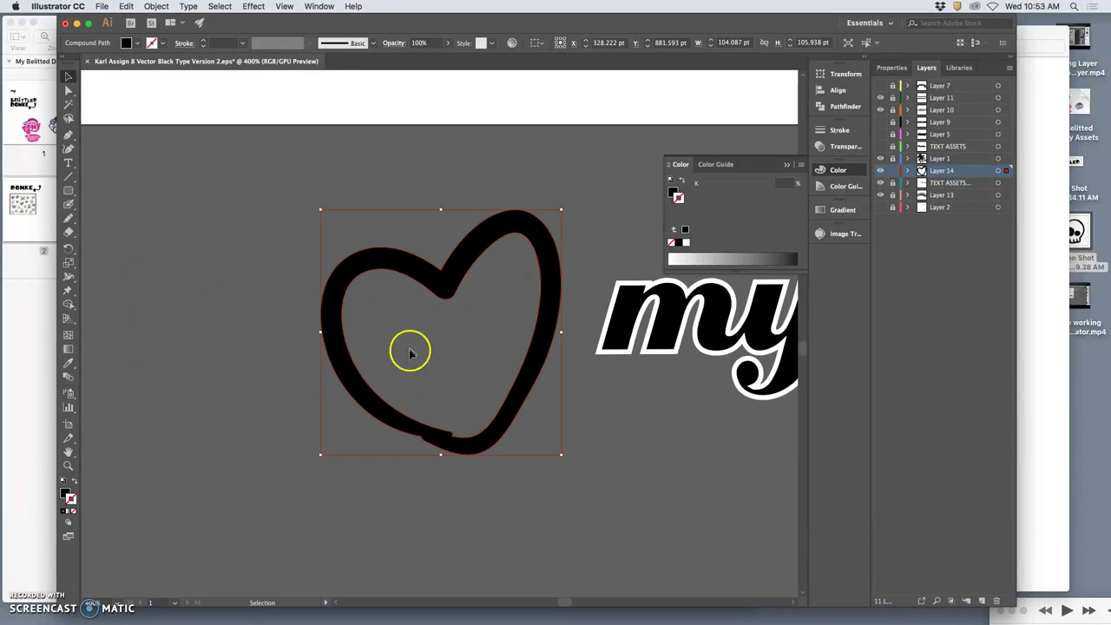
# - Redraw the heart's lower-left curve with the Pencil so it flows smoothly
pyautogui.click(69, 216)
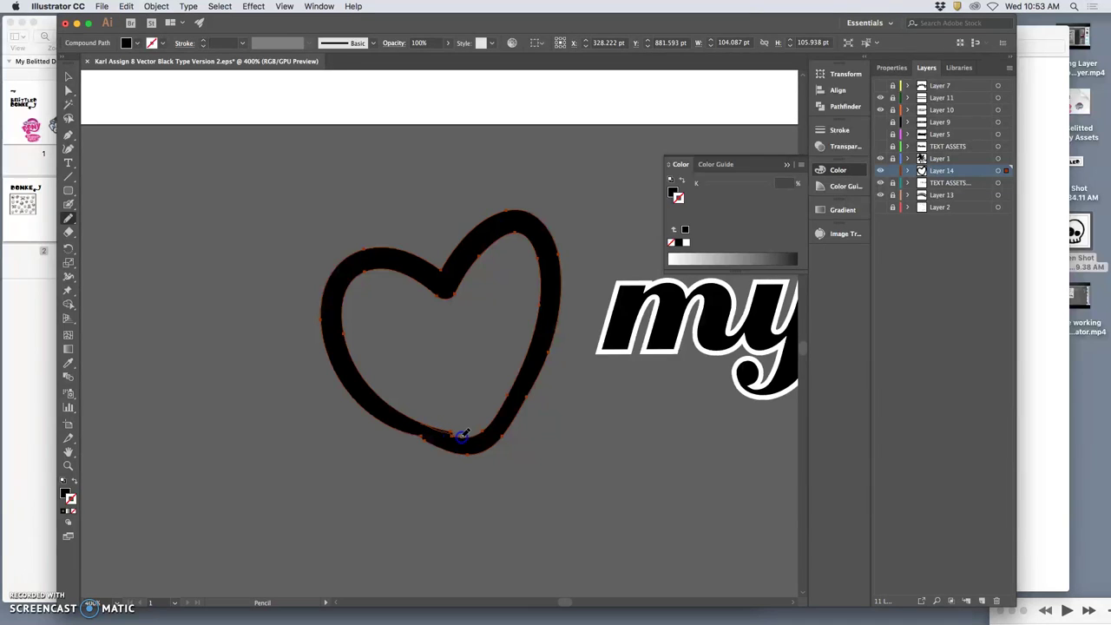
pyautogui.moveTo(462, 432)
pyautogui.mouseDown()
pyautogui.moveTo(484, 447)
pyautogui.moveTo(400, 426)
pyautogui.mouseUp()
pyautogui.moveTo(391, 423); pyautogui.dragTo(388, 421)
pyautogui.moveTo(483, 434)
pyautogui.mouseDown()
pyautogui.moveTo(404, 436)
pyautogui.moveTo(372, 420)
pyautogui.moveTo(388, 423)
pyautogui.mouseUp()
pyautogui.moveTo(488, 450)
pyautogui.mouseDown()
pyautogui.moveTo(536, 457)
pyautogui.moveTo(509, 488)
pyautogui.moveTo(521, 471)
pyautogui.mouseUp()
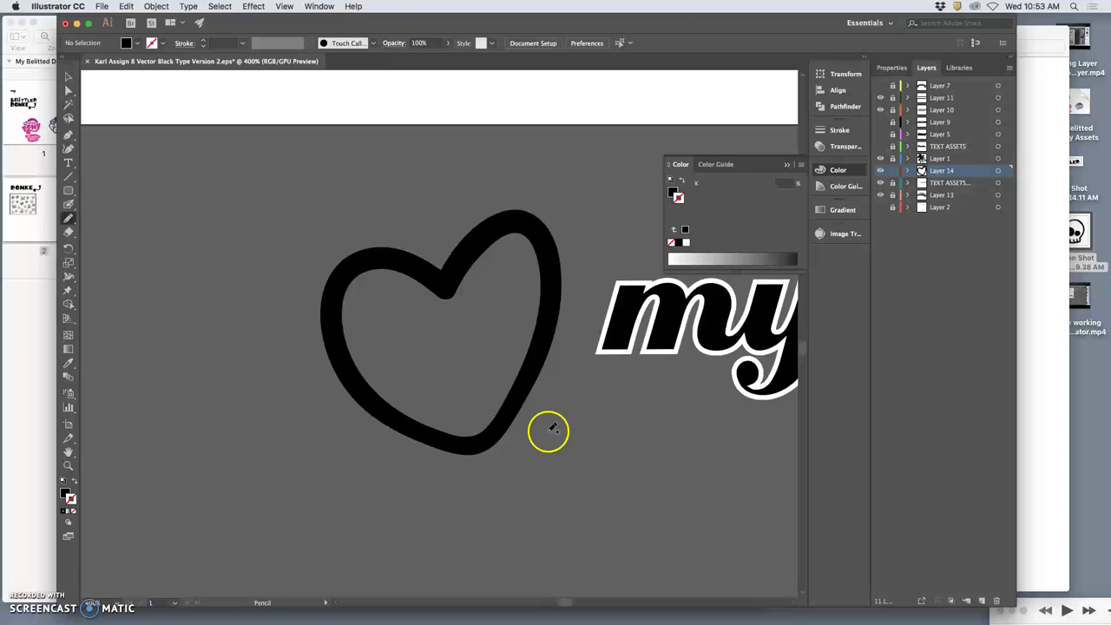
pyautogui.press('super+minus')
pyautogui.press('super+minus')
pyautogui.press('super+minus')
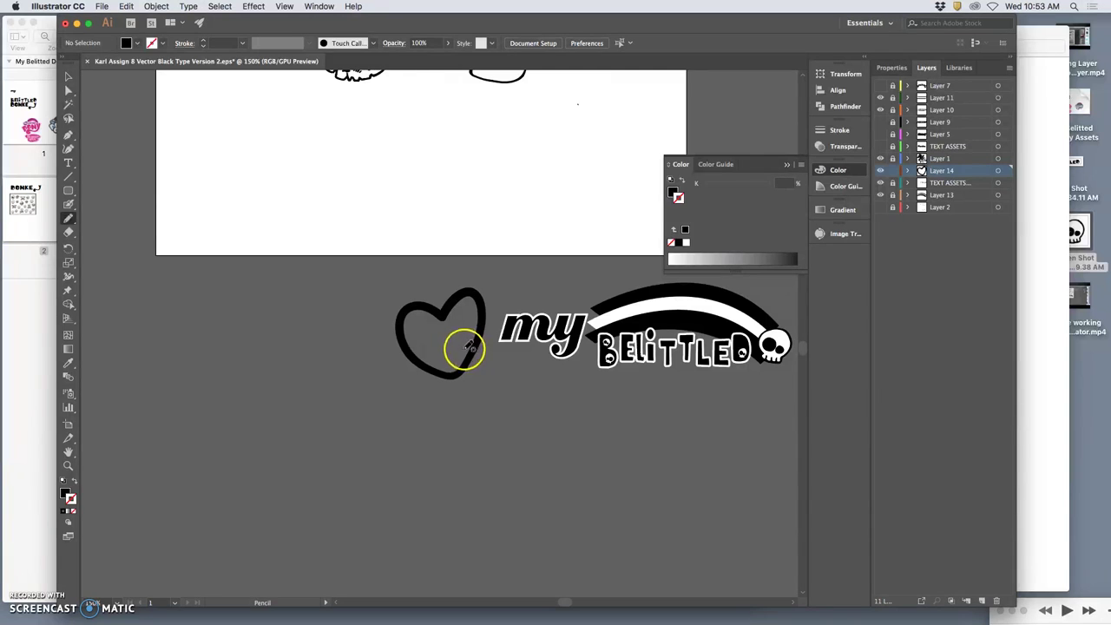
# - Copy the heart and place the pasted duplicate below and left of the original
pyautogui.press('super+plus')
pyautogui.press('super+plus')
pyautogui.press('super+plus')
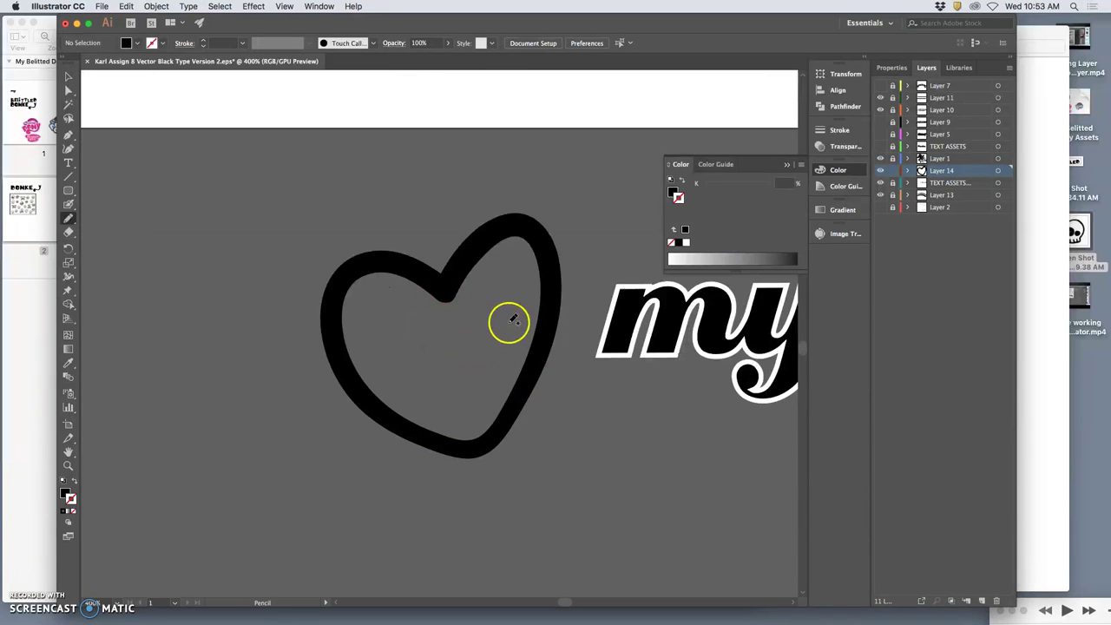
pyautogui.press('space')
pyautogui.moveTo(483, 246); pyautogui.dragTo(447, 243)
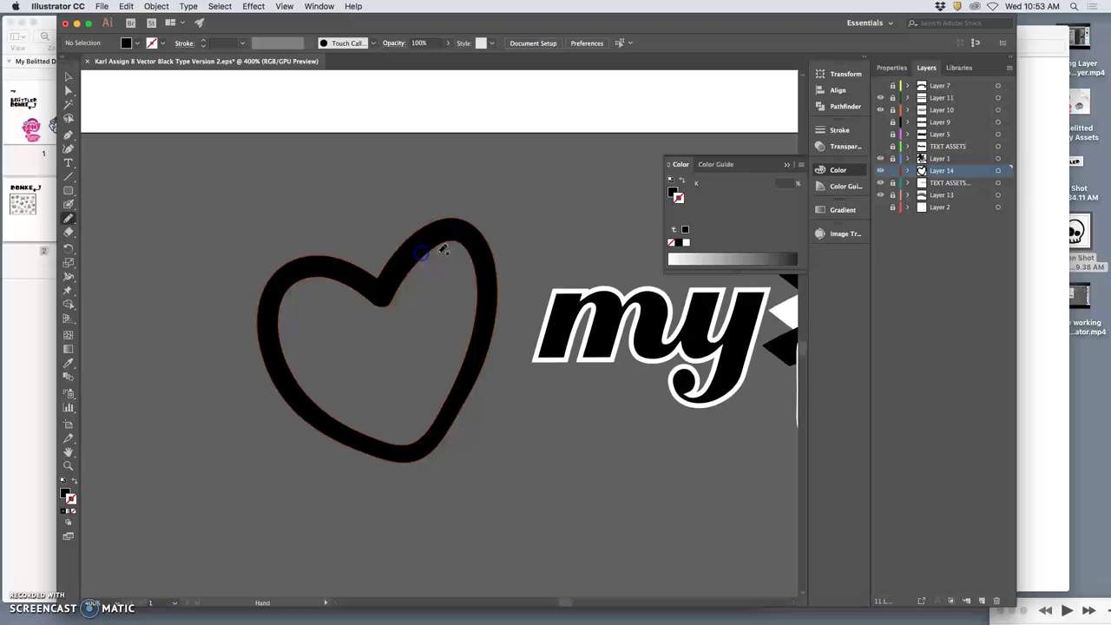
pyautogui.press('super+minus')
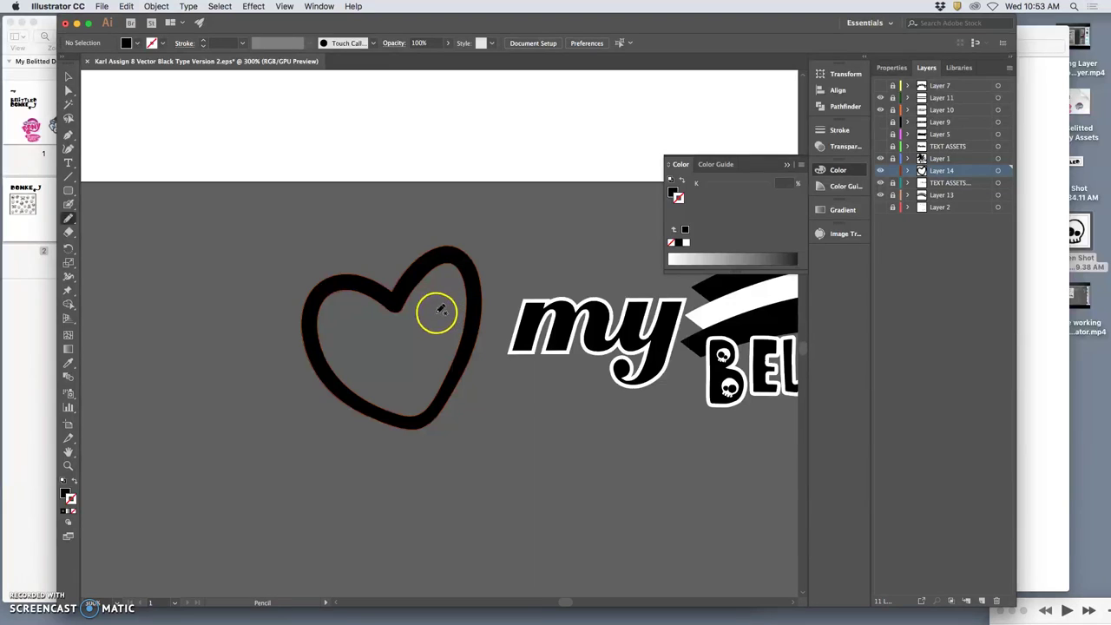
pyautogui.click(68, 90)
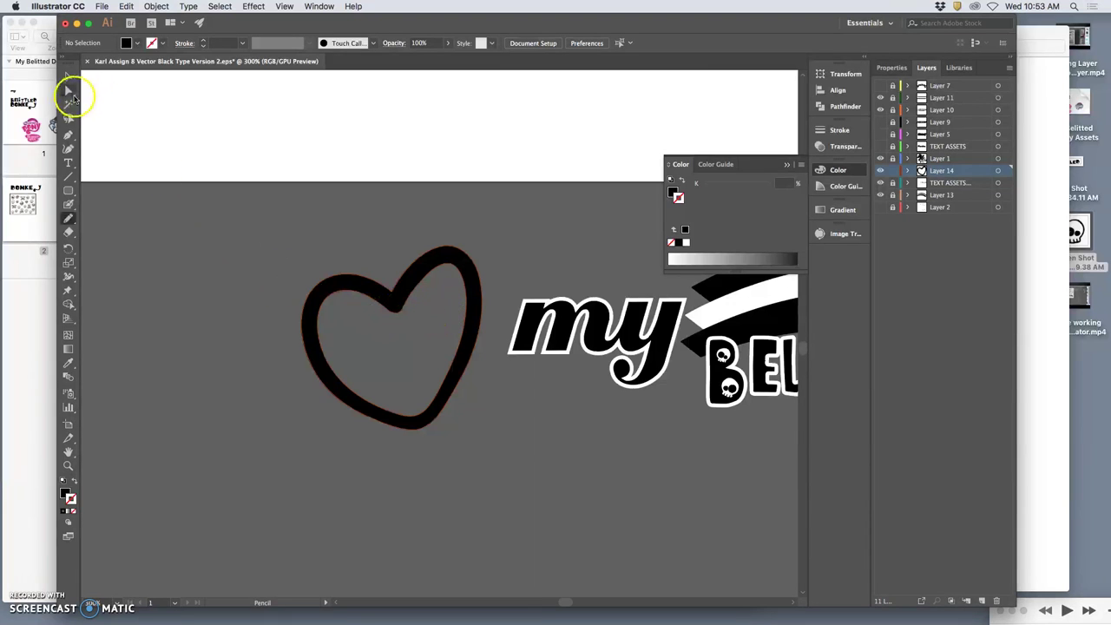
pyautogui.click(348, 292)
pyautogui.press('v')
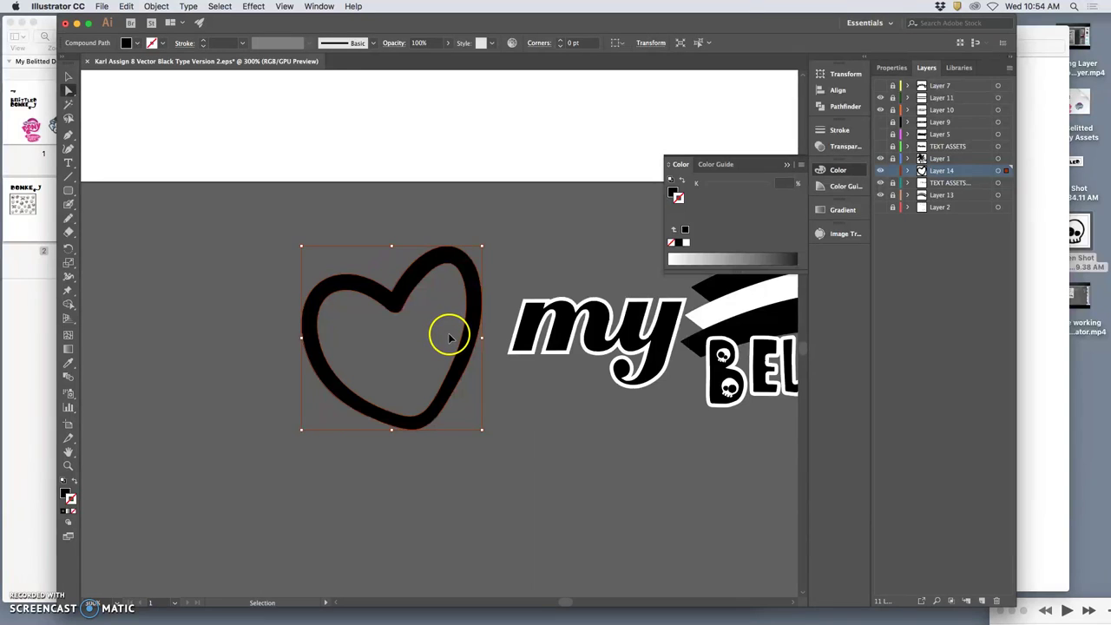
pyautogui.press('a')
pyautogui.press('super+v')
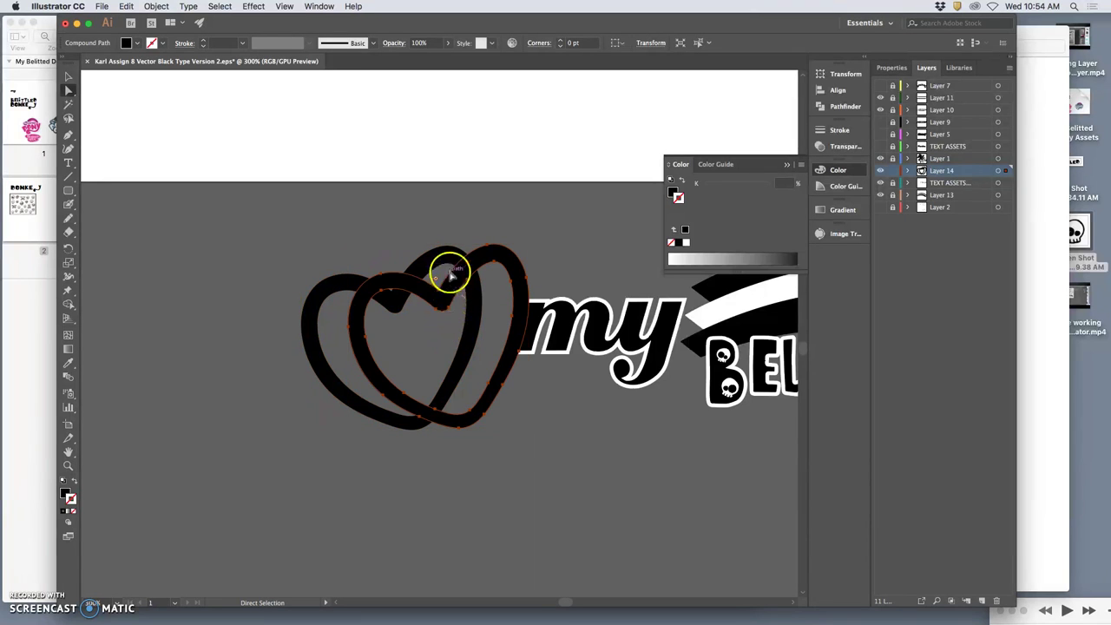
pyautogui.moveTo(444, 281); pyautogui.dragTo(197, 365)
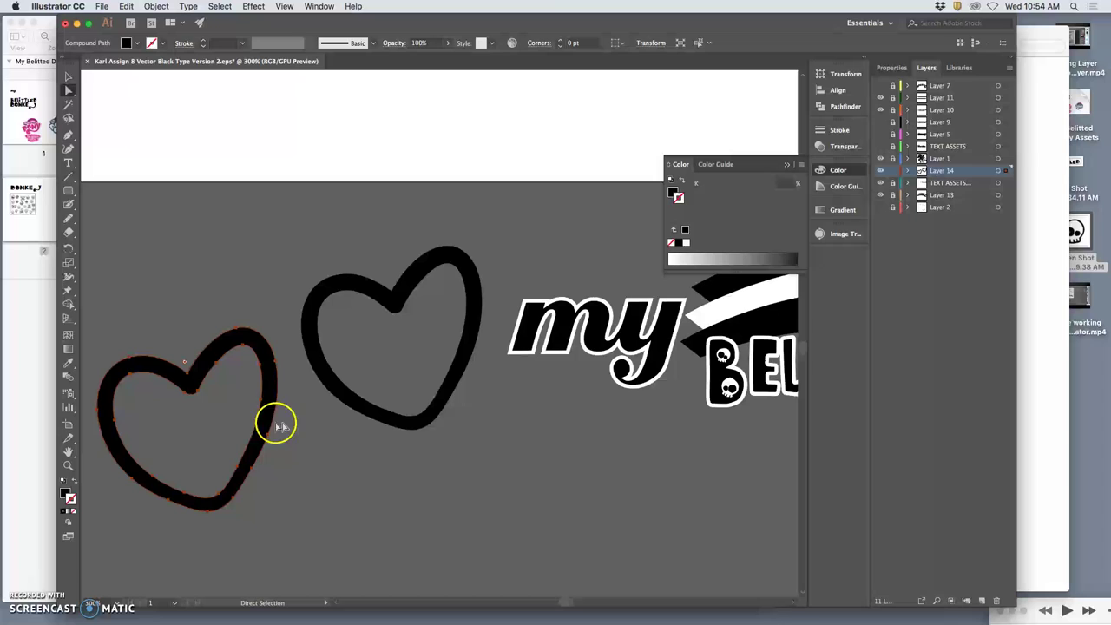
# - Erase gaps through the copy's top and bottom and delete its right piece
pyautogui.click(70, 232)
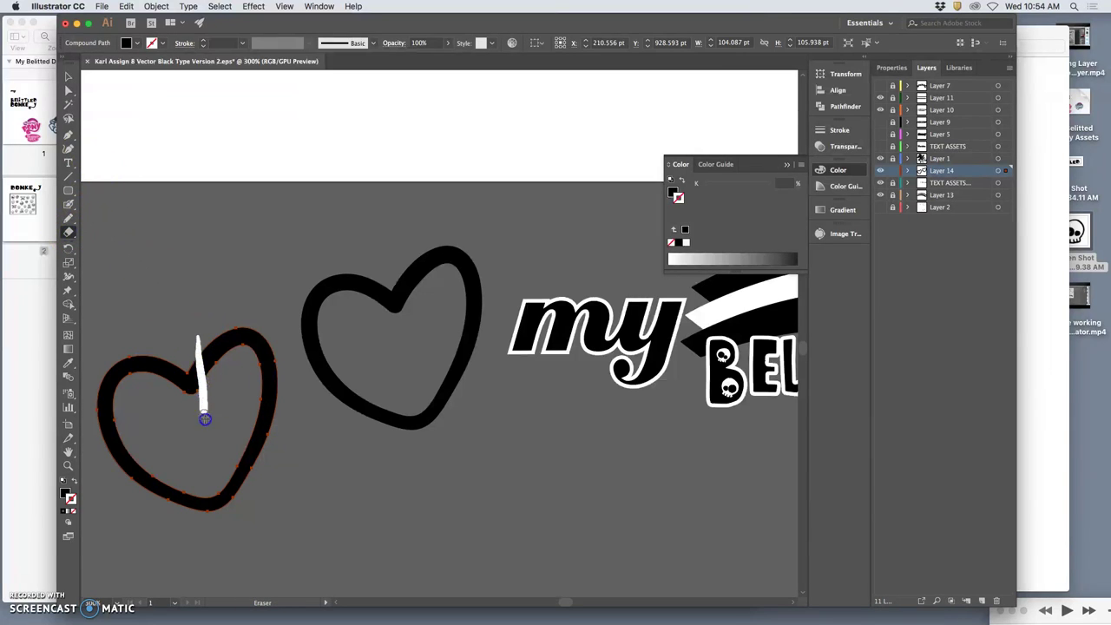
pyautogui.moveTo(206, 484); pyautogui.dragTo(205, 474)
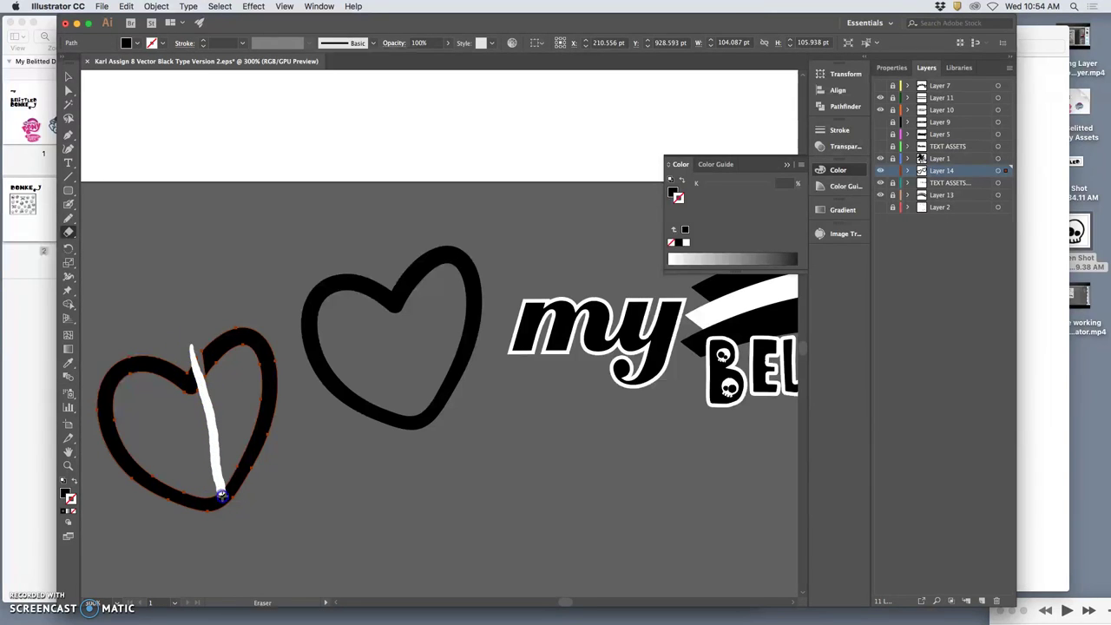
pyautogui.moveTo(221, 495); pyautogui.dragTo(229, 532)
pyautogui.click(68, 89)
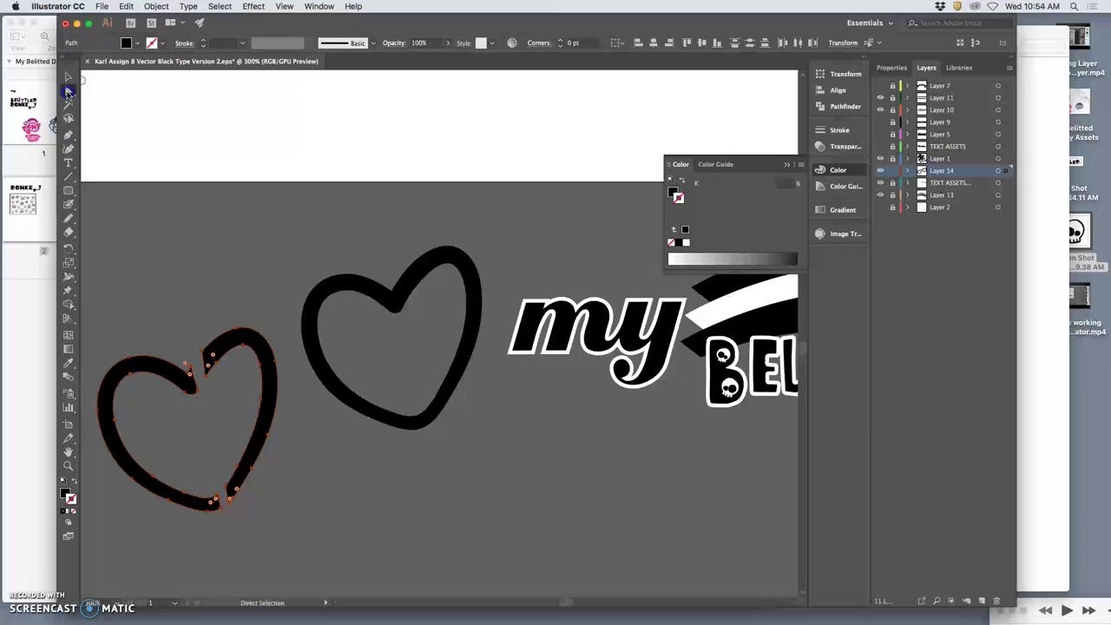
pyautogui.click(180, 264)
pyautogui.click(247, 347)
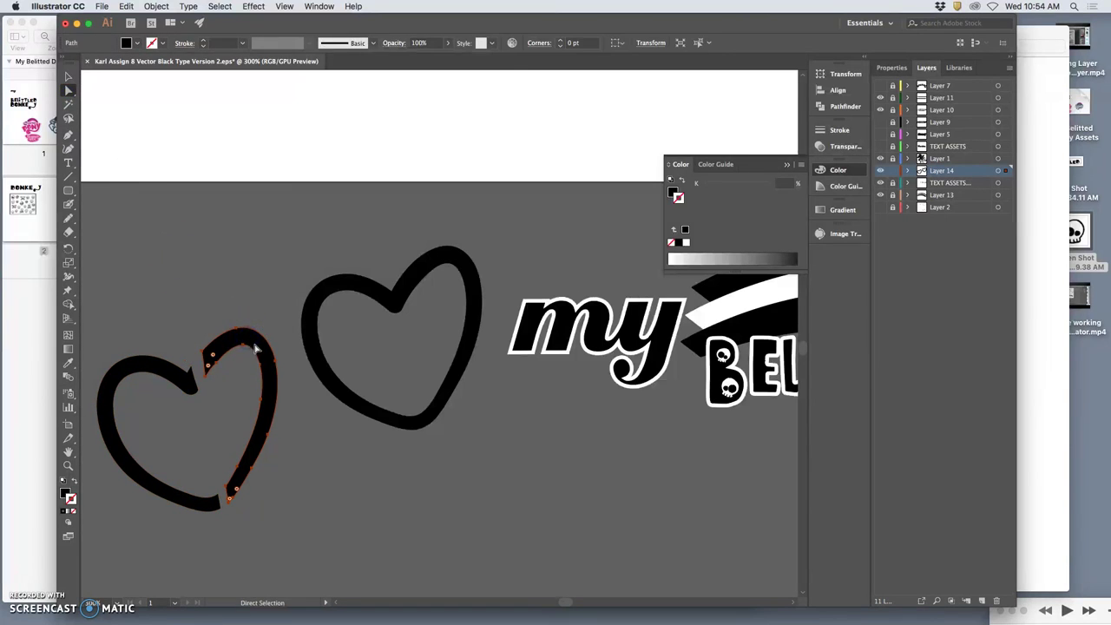
pyautogui.press('Delete')
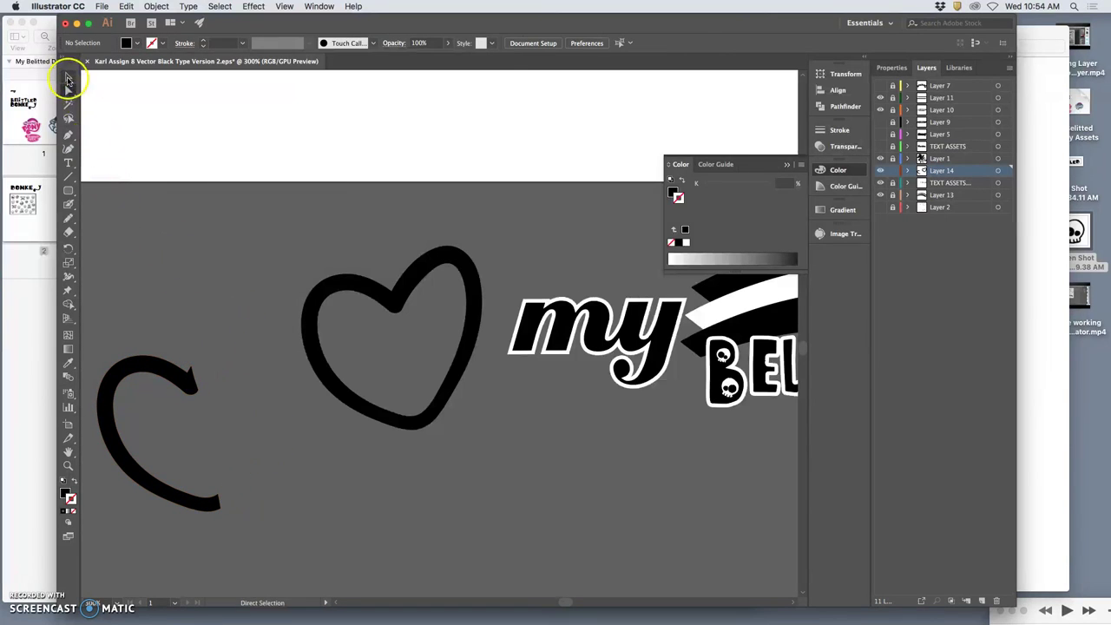
# - Tilt the remaining C-shaped stroke slightly and show the rulers
pyautogui.click(69, 78)
pyautogui.click(144, 368)
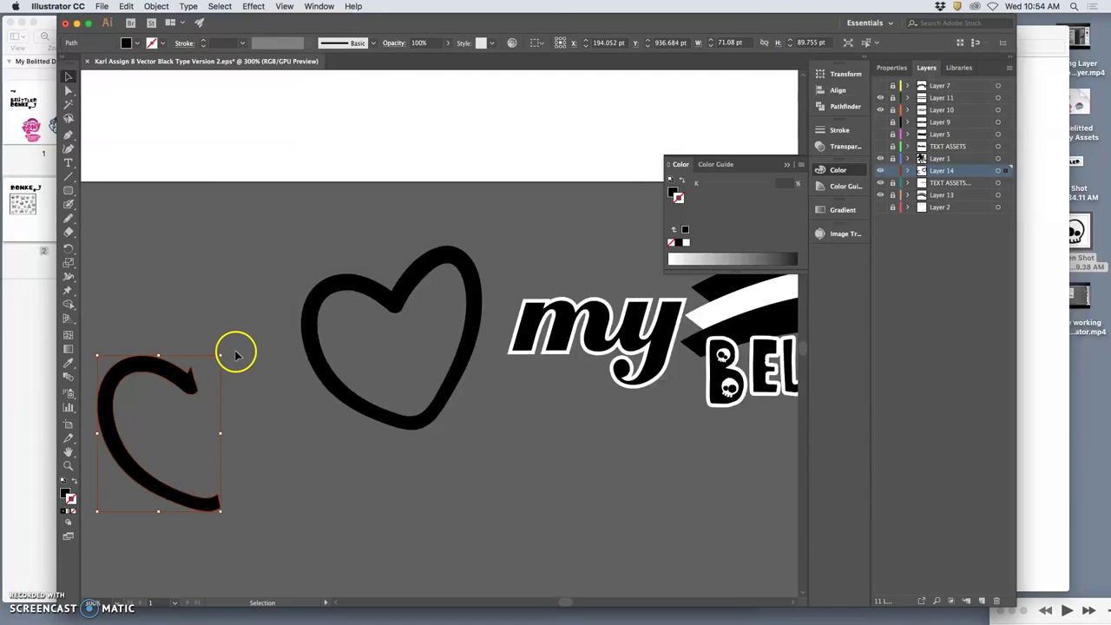
pyautogui.moveTo(227, 354); pyautogui.dragTo(240, 367)
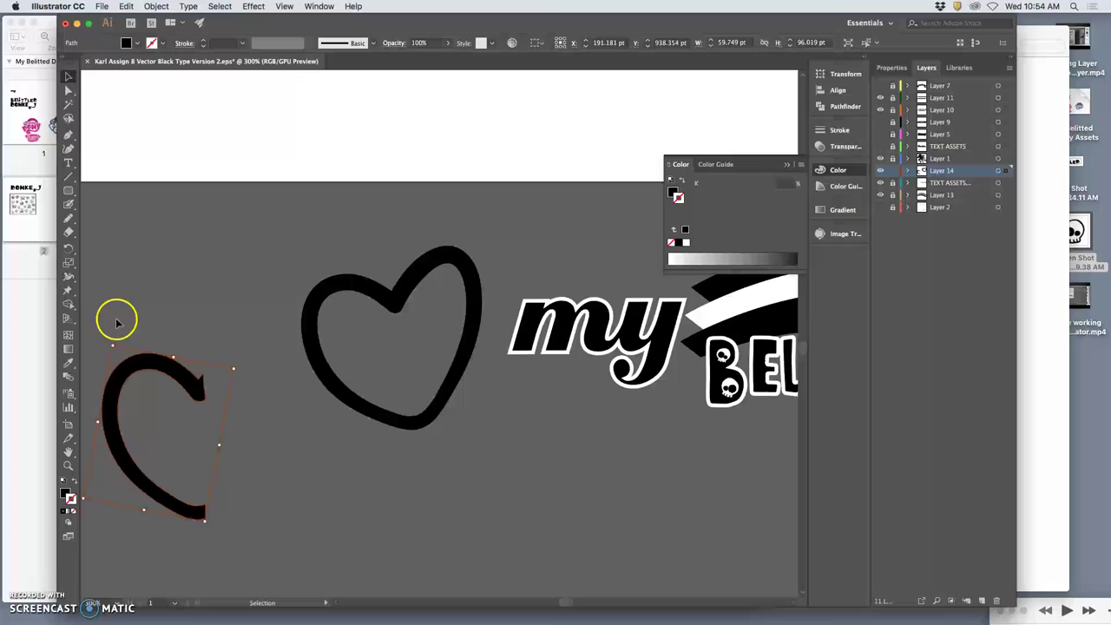
pyautogui.press('super+r')
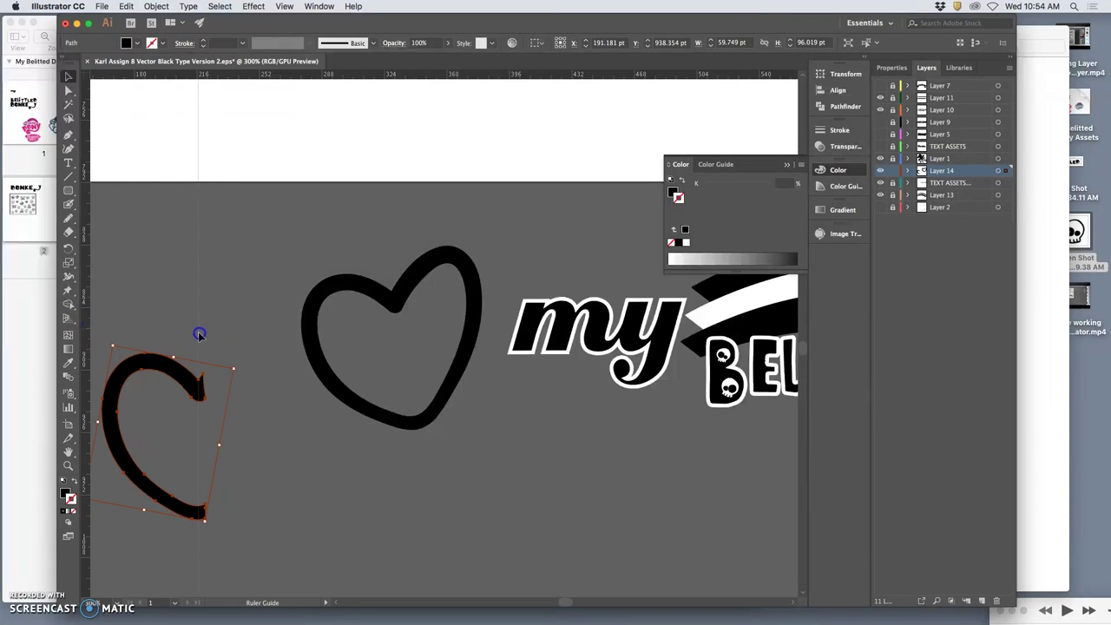
# - Place a vertical guide beside the C stroke and copy the stroke
pyautogui.moveTo(199, 334); pyautogui.dragTo(199, 337)
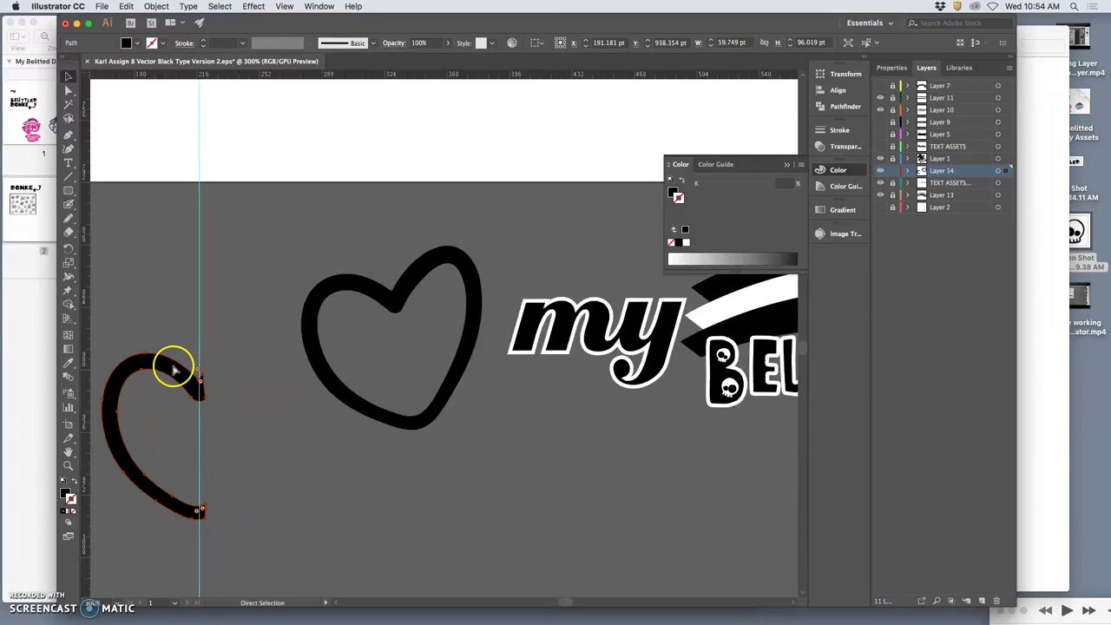
pyautogui.press('v')
pyautogui.click(126, 6)
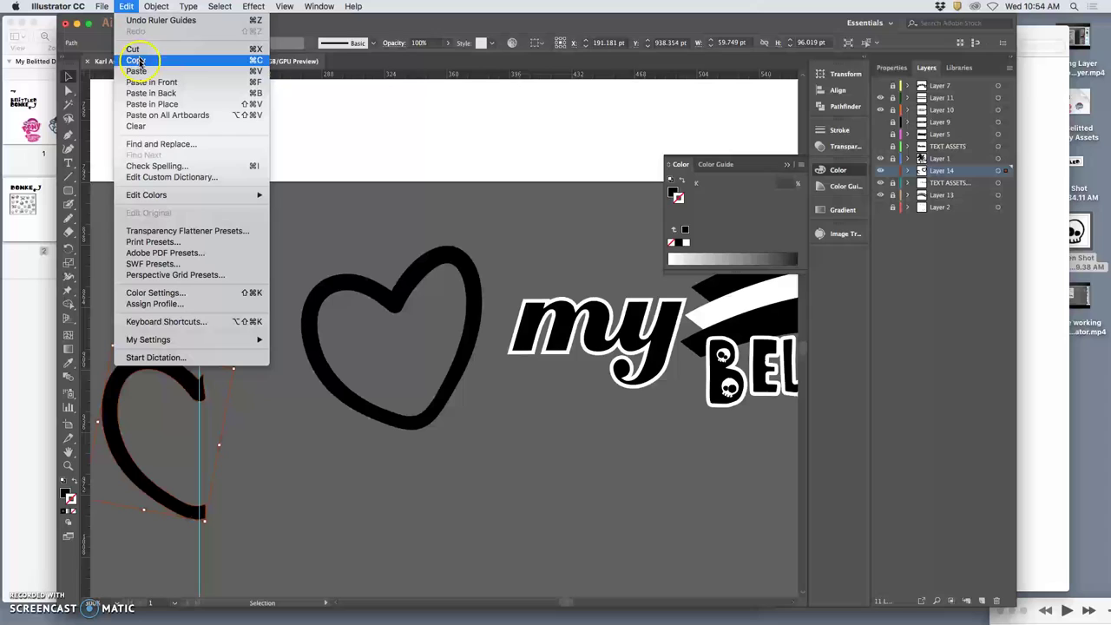
pyautogui.click(149, 111)
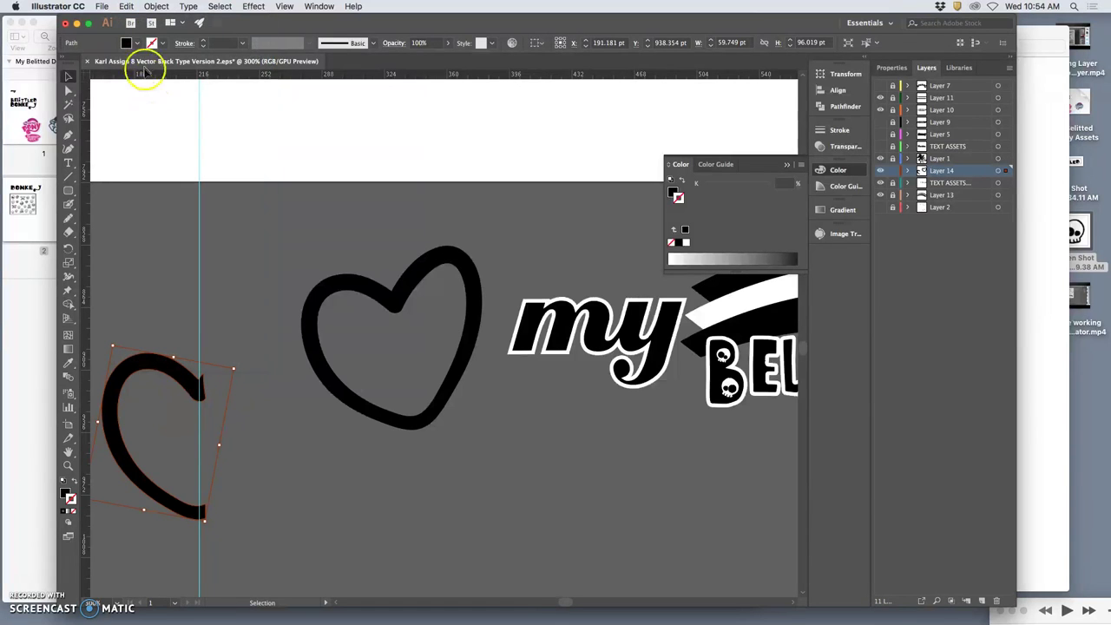
# - Reflect the C across a vertical axis to form a complete heart
pyautogui.click(156, 6)
pyautogui.moveTo(170, 20)
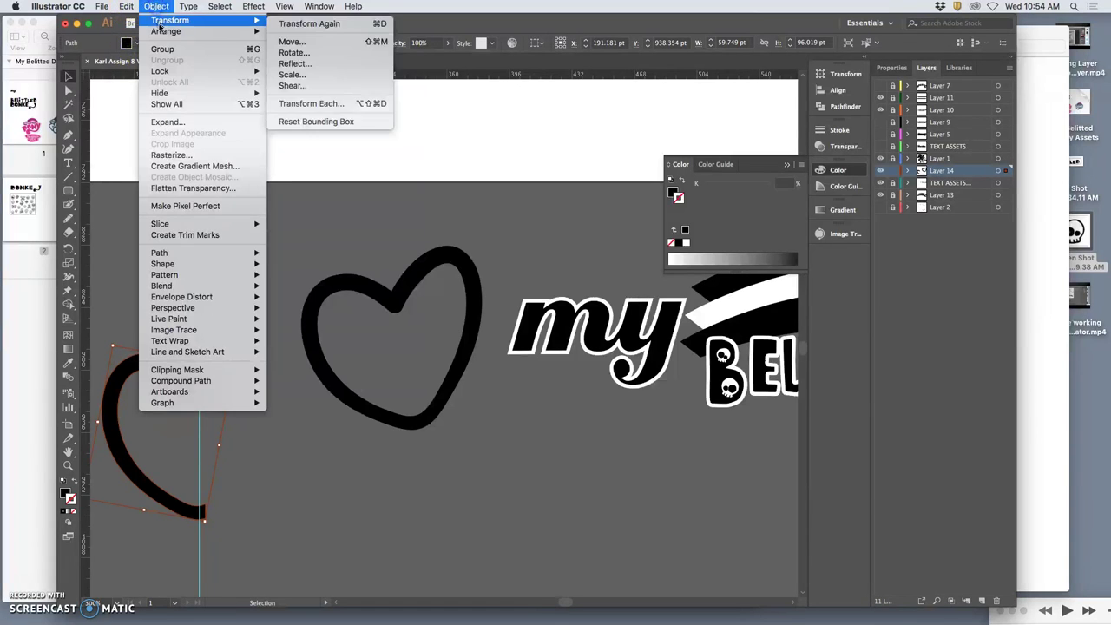
pyautogui.click(294, 64)
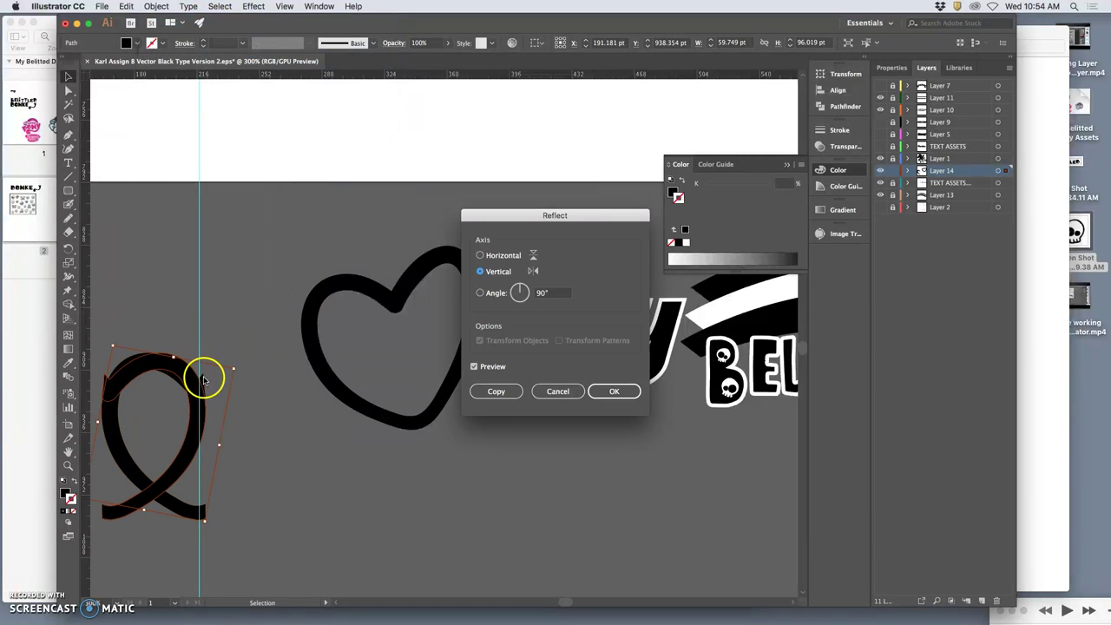
pyautogui.click(613, 392)
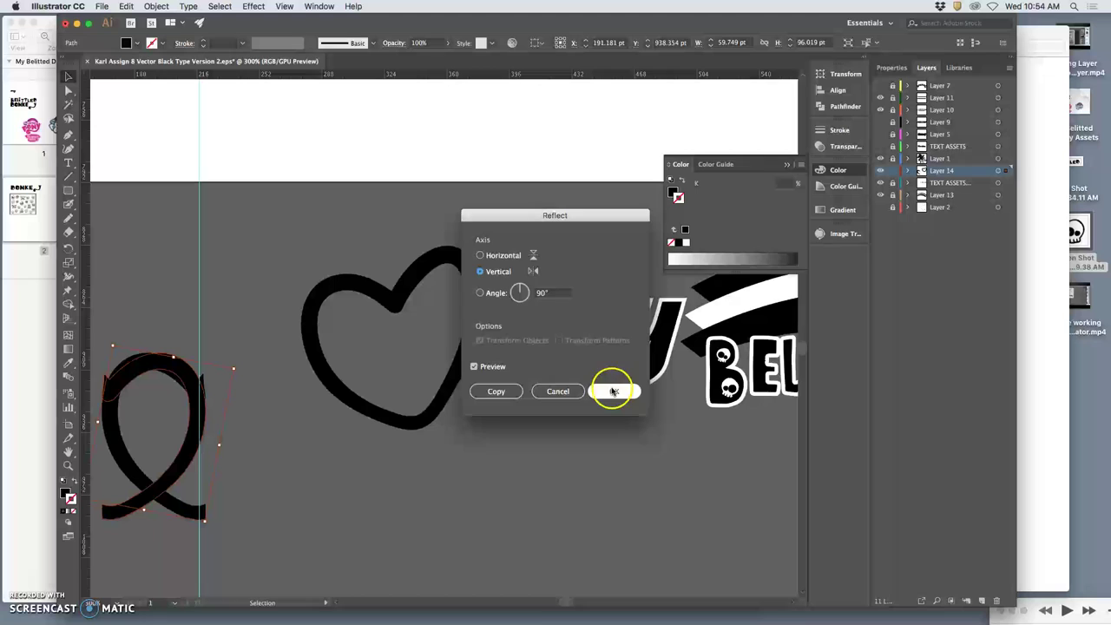
pyautogui.moveTo(199, 359); pyautogui.dragTo(266, 372)
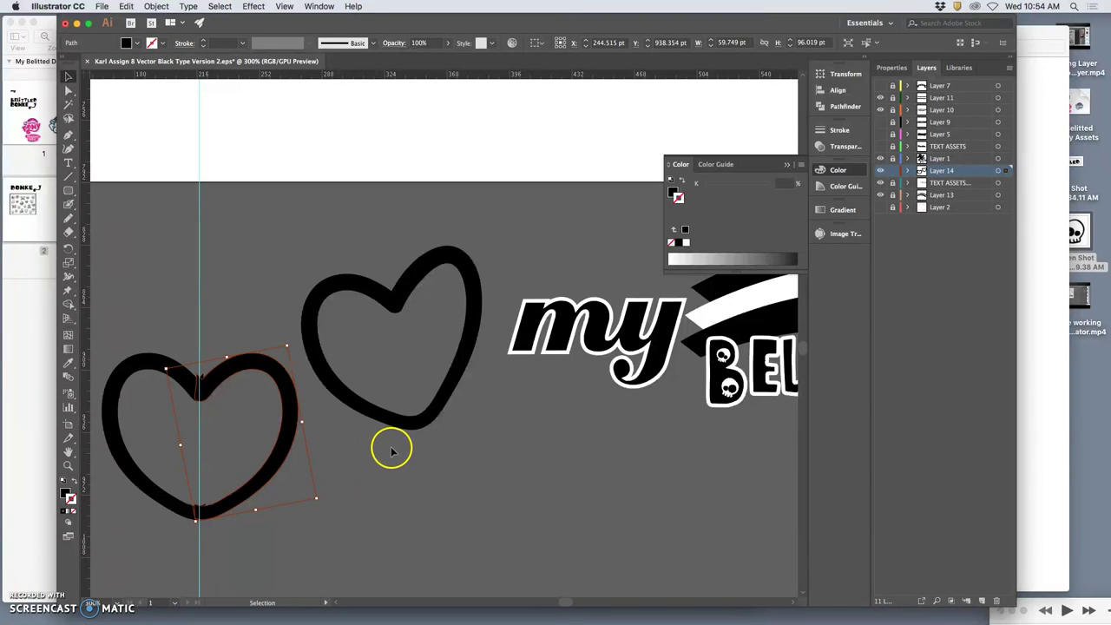
# - Expand Layer 14, hide its vertical guide, and zoom in on the left heart's notches
pyautogui.click(380, 458)
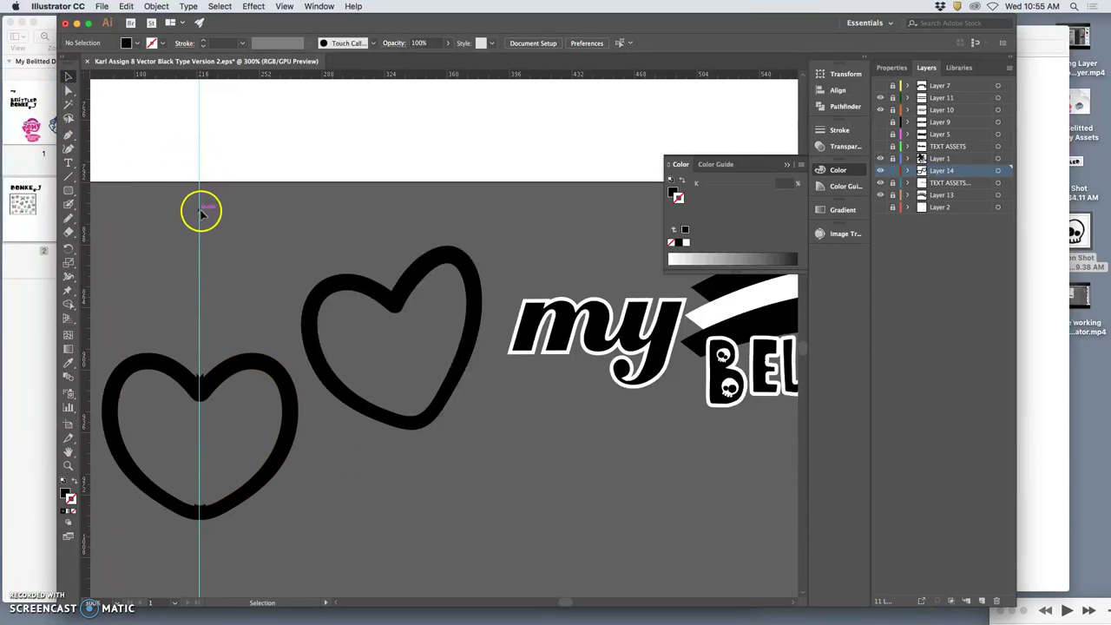
pyautogui.click(908, 170)
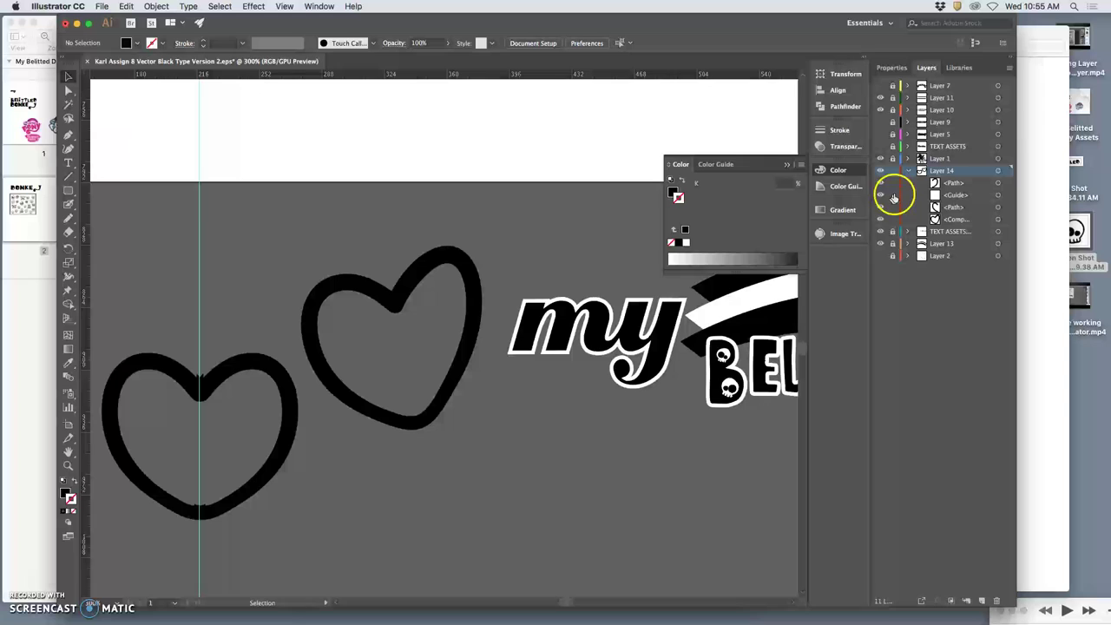
pyautogui.click(883, 196)
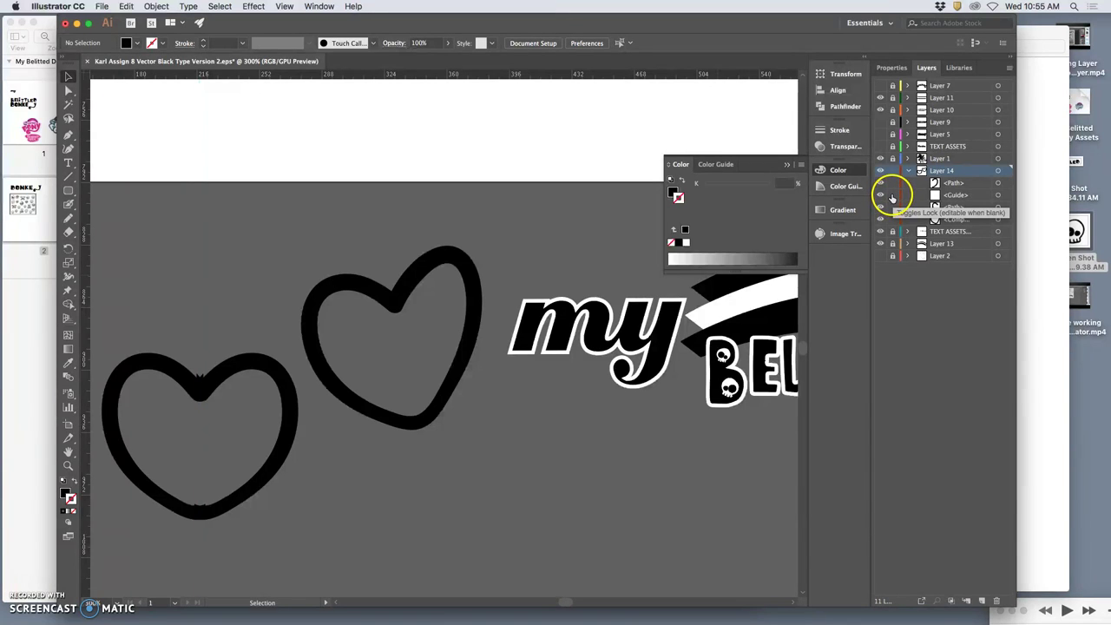
pyautogui.click(892, 198)
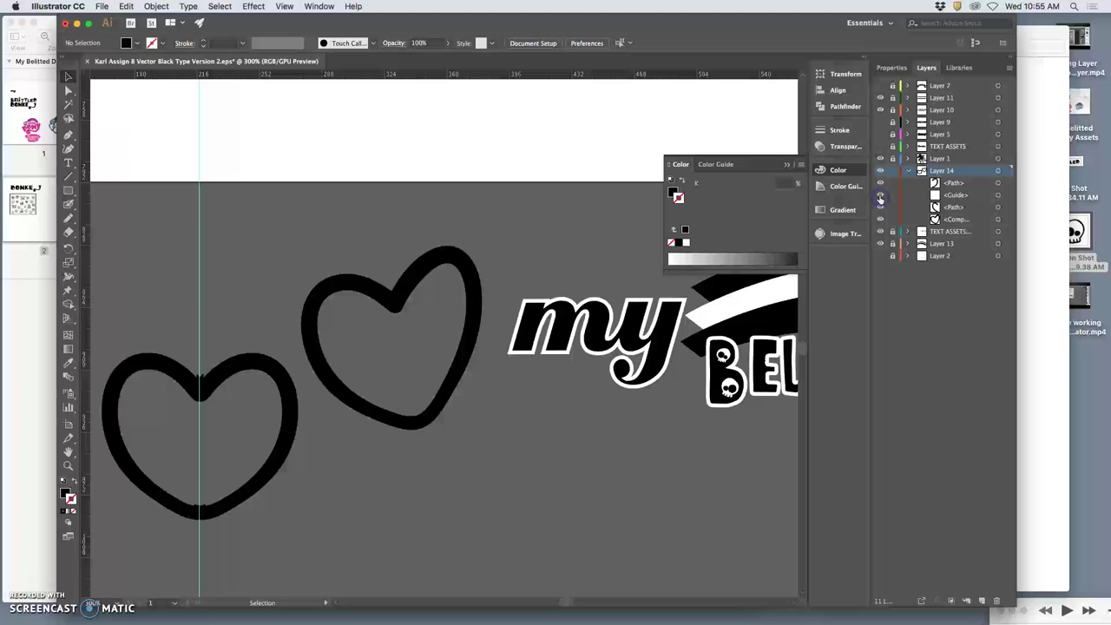
pyautogui.click(880, 196)
pyautogui.click(881, 197)
pyautogui.click(882, 196)
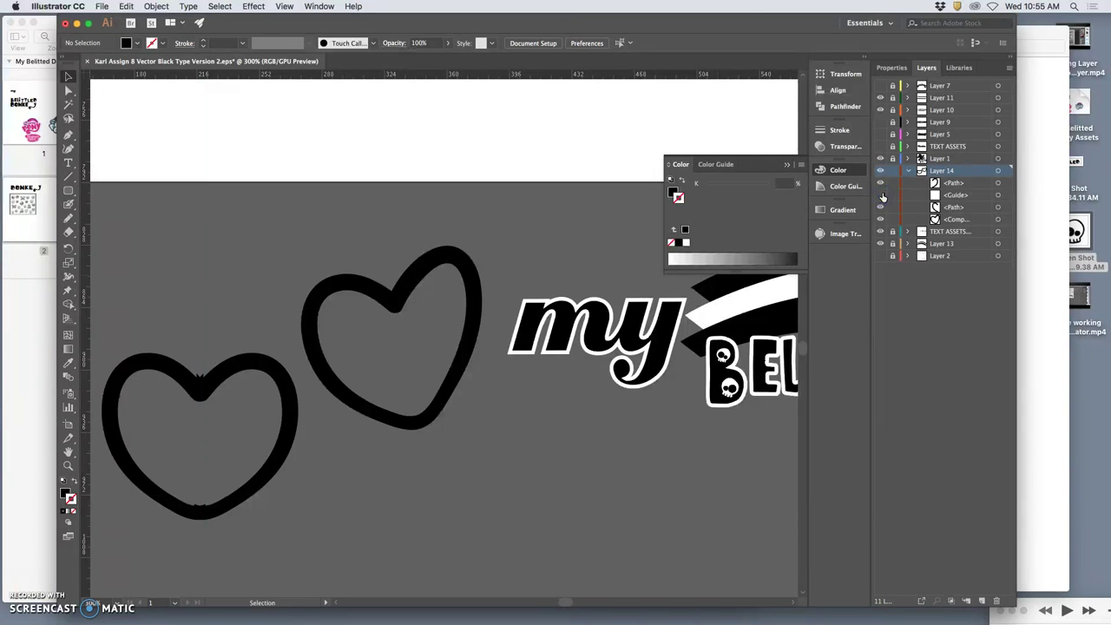
pyautogui.click(882, 196)
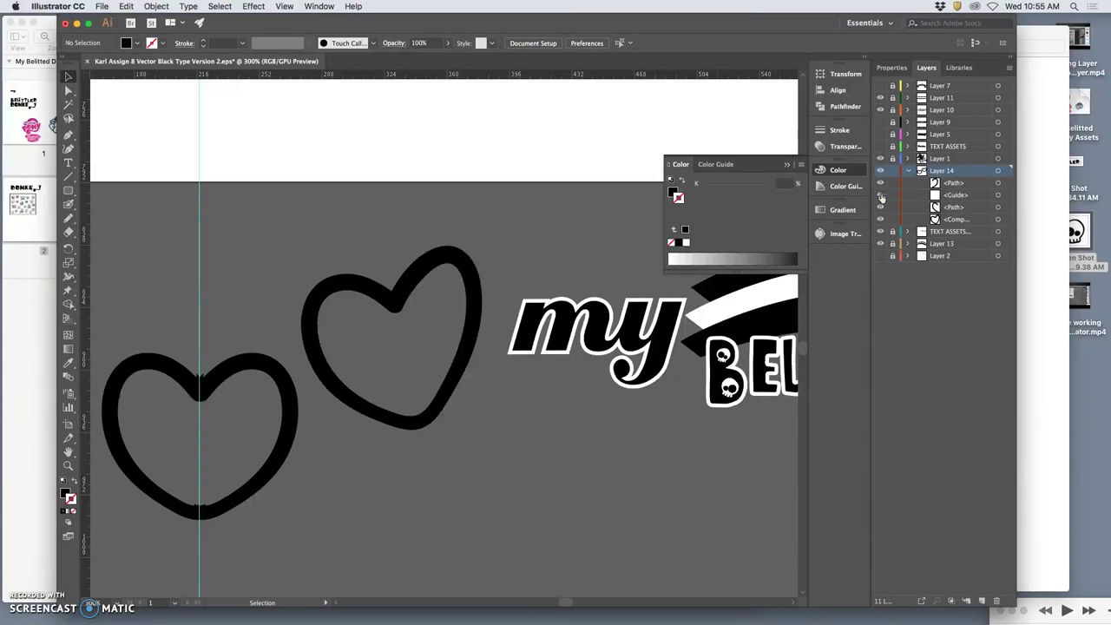
pyautogui.click(883, 198)
pyautogui.press('a')
pyautogui.press('super+equal')
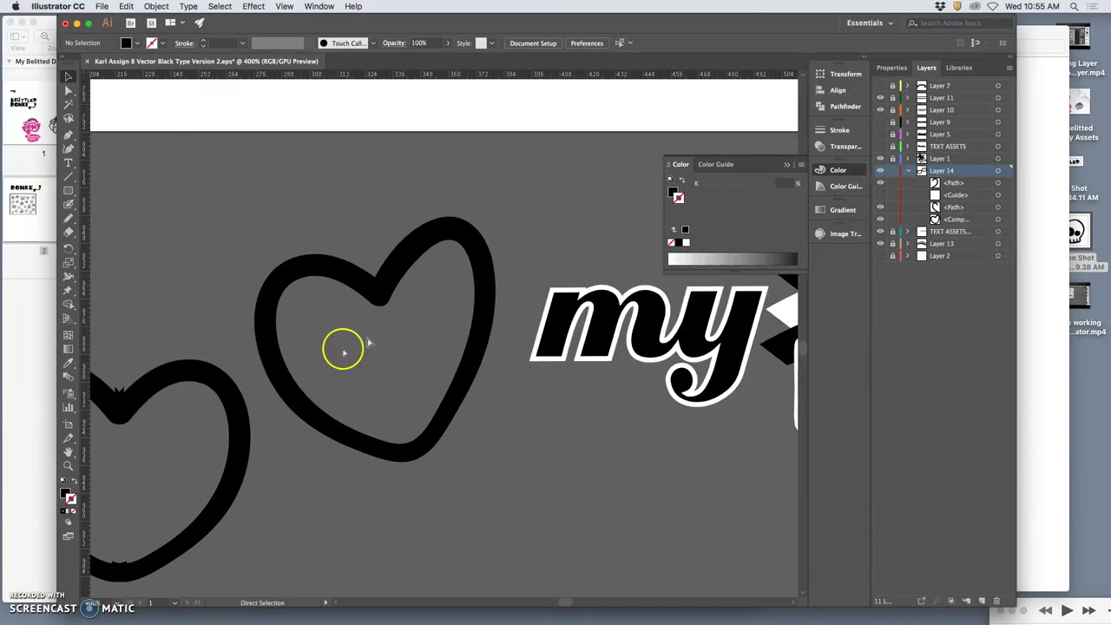
pyautogui.press('super+equal')
pyautogui.moveTo(301, 352); pyautogui.dragTo(623, 208)
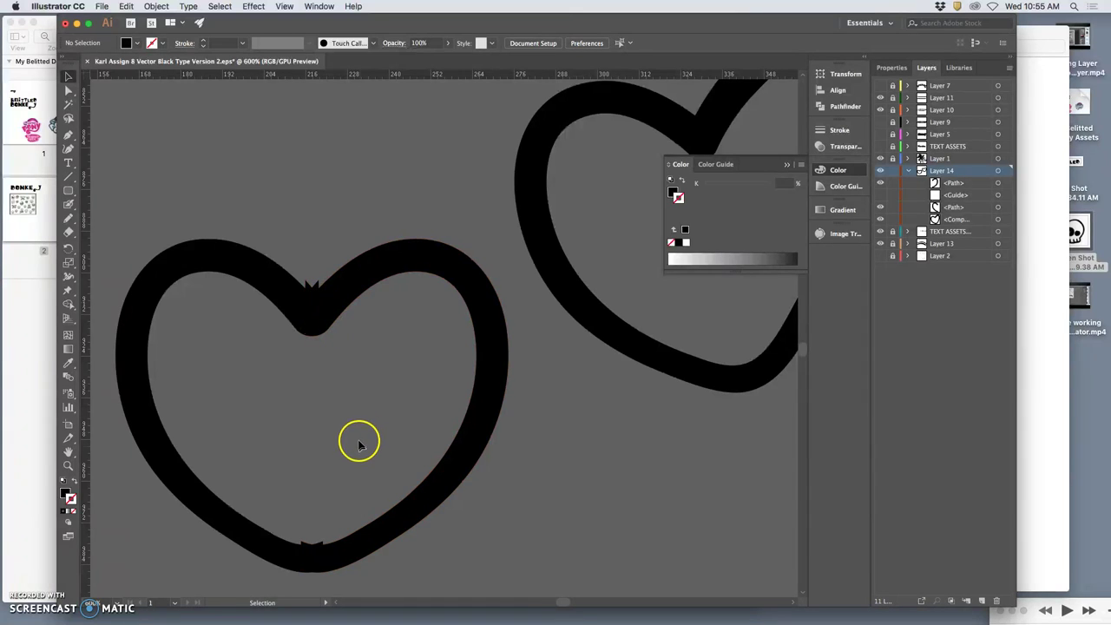
# - Nudge the left heart outline to X 243.515 pt and zoom in on its top notch
pyautogui.click(356, 269)
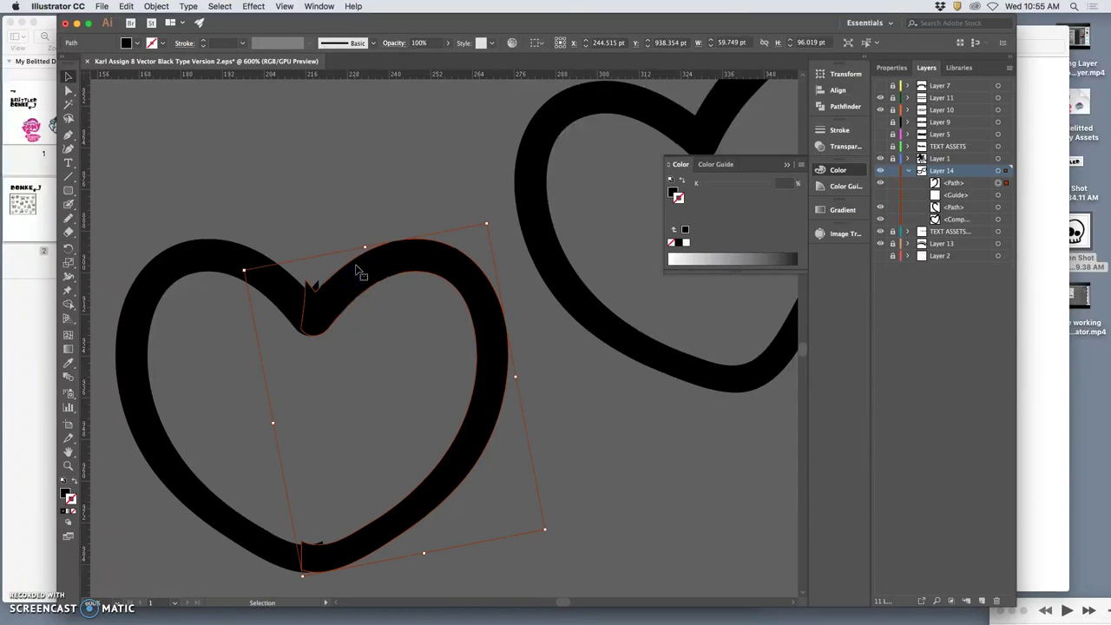
pyautogui.press('Left')
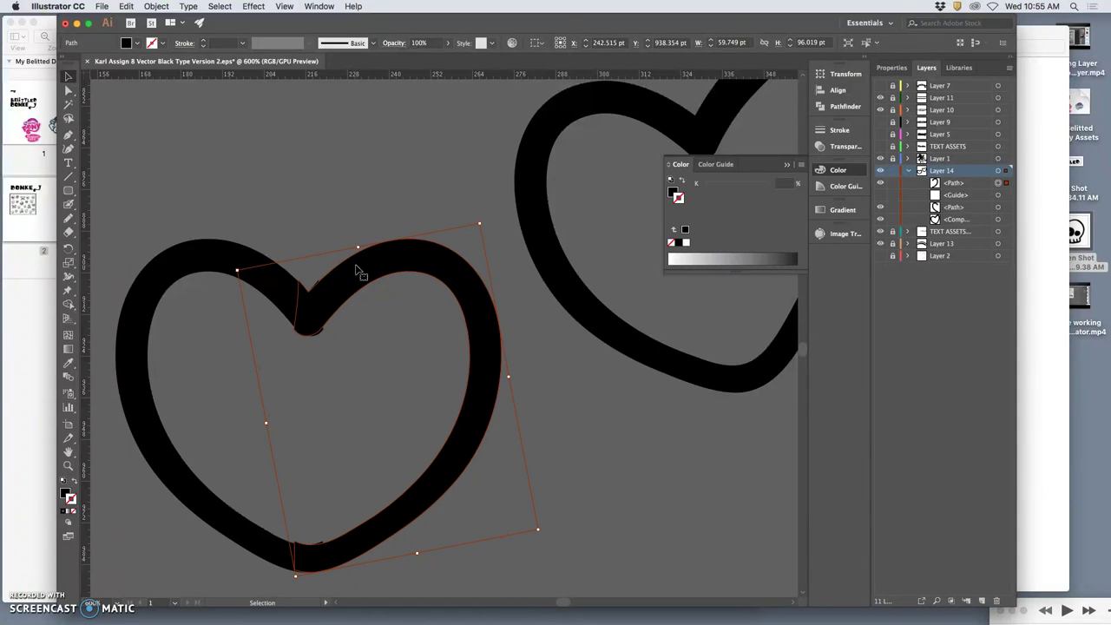
pyautogui.press('super+equal')
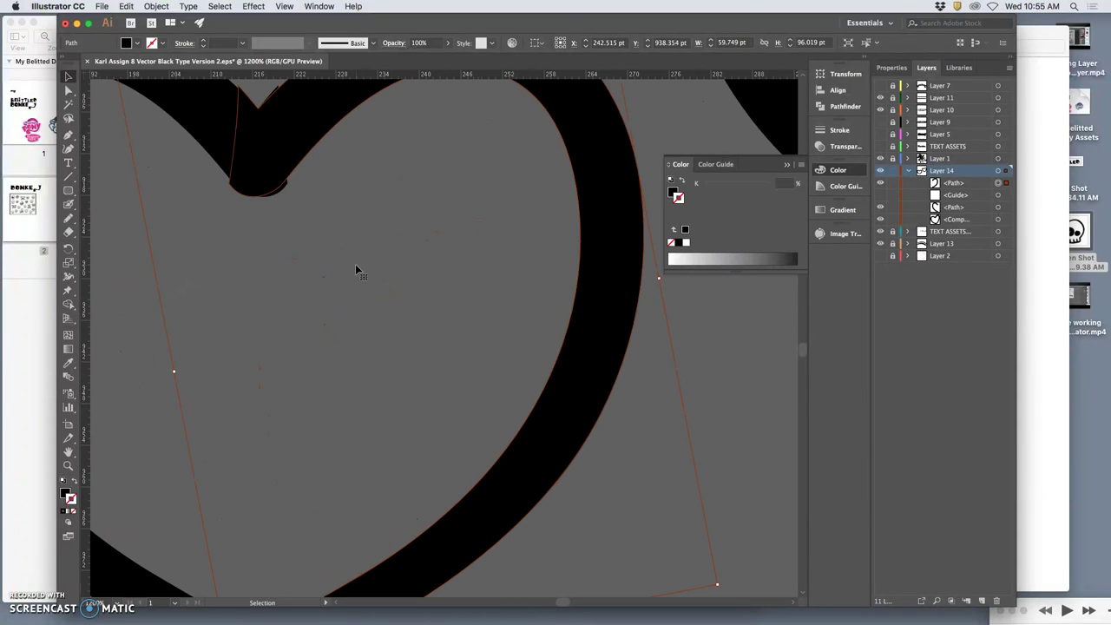
pyautogui.press('Right')
pyautogui.press('super+equal')
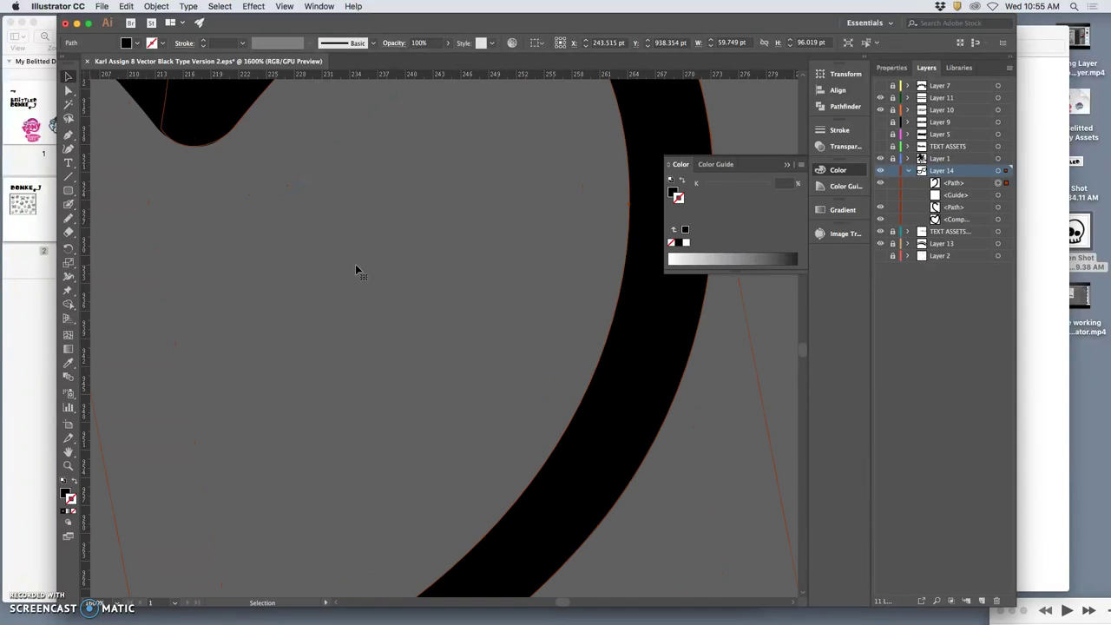
pyautogui.moveTo(249, 196); pyautogui.dragTo(282, 317)
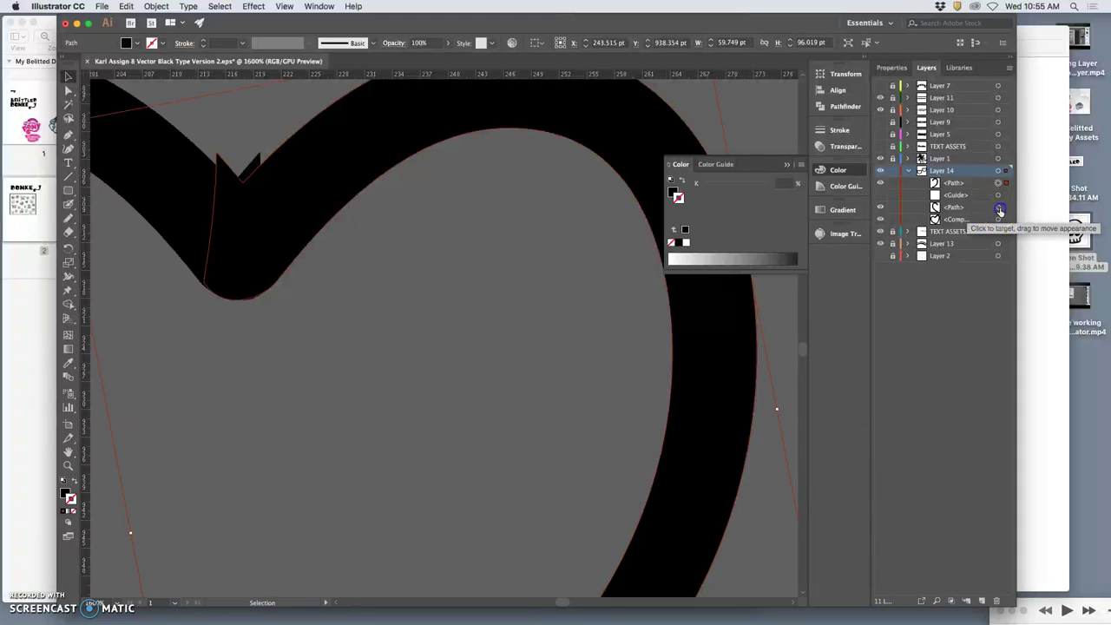
# - Select the heart outline with its notch piece and Unite them in Pathfinder
pyautogui.keyDown('shift'); pyautogui.click(998, 208); pyautogui.keyUp('shift')
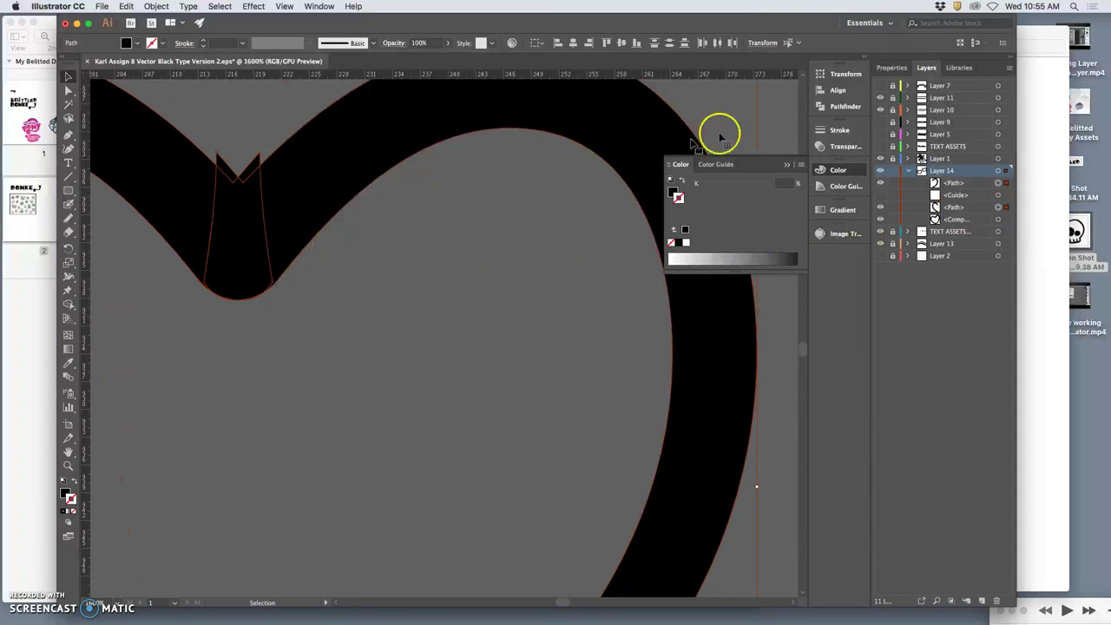
pyautogui.click(844, 106)
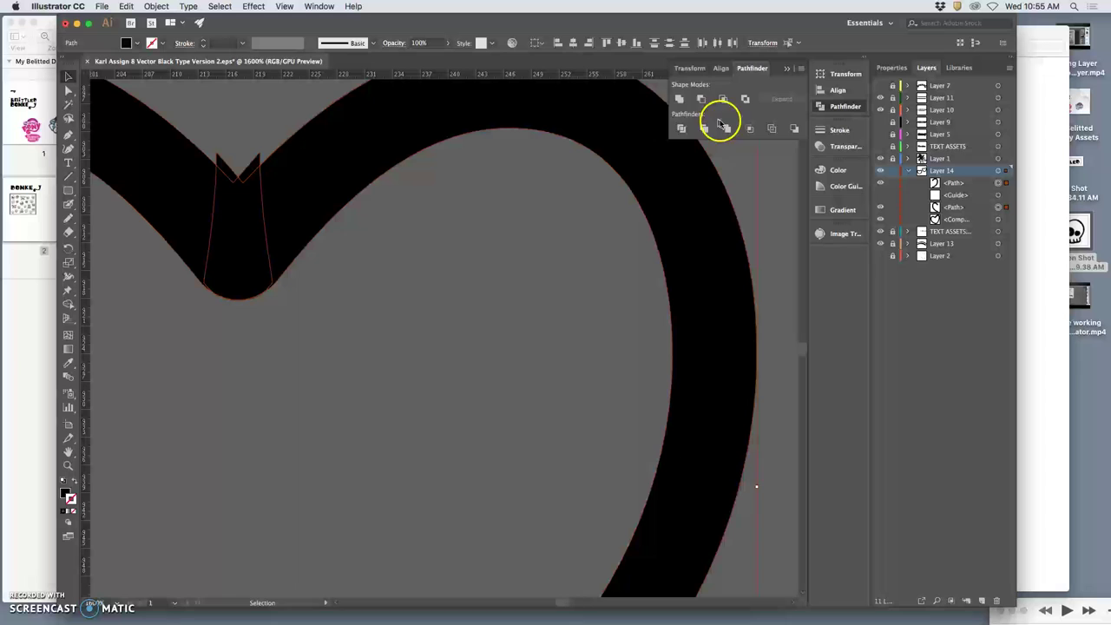
pyautogui.click(678, 99)
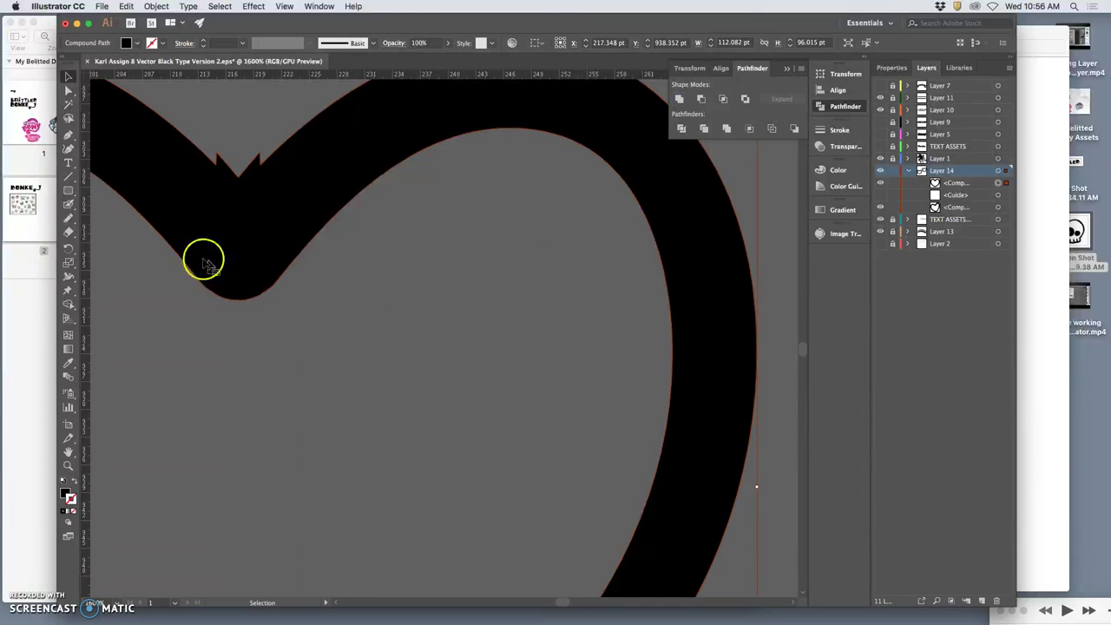
# - Undo a freehand attempt, then delete the jag anchors at the heart's top notch
pyautogui.click(69, 218)
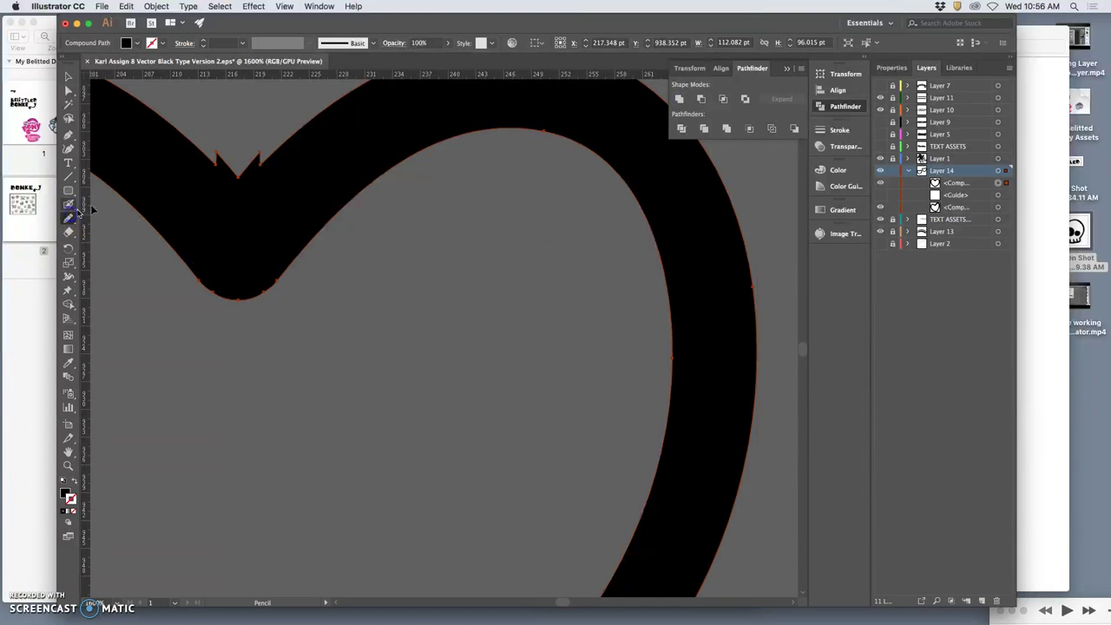
pyautogui.click(177, 194)
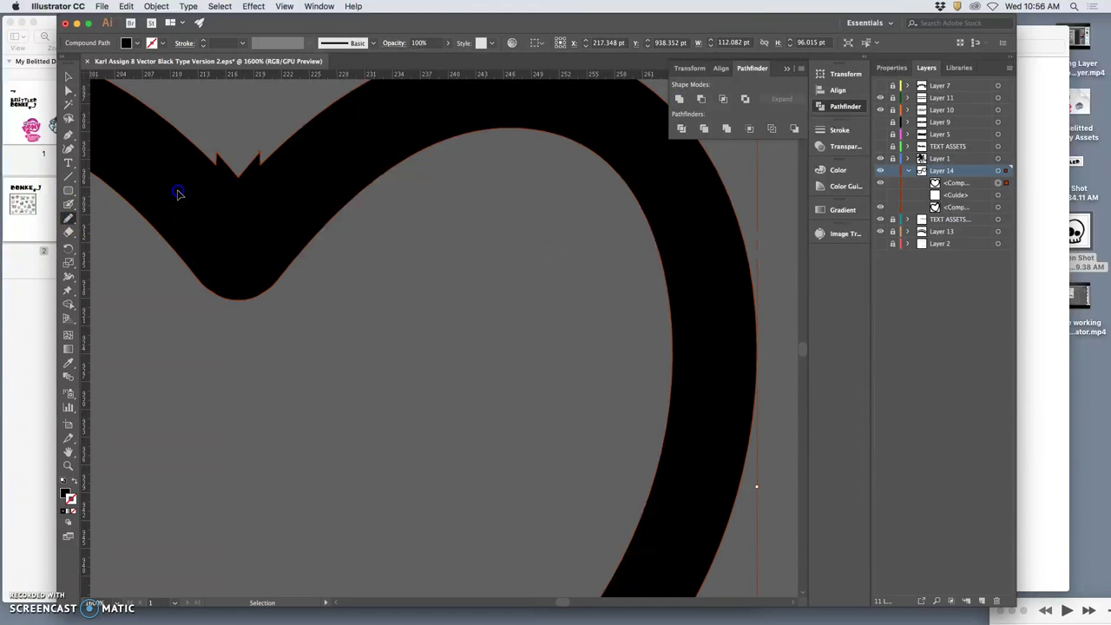
pyautogui.click(217, 162)
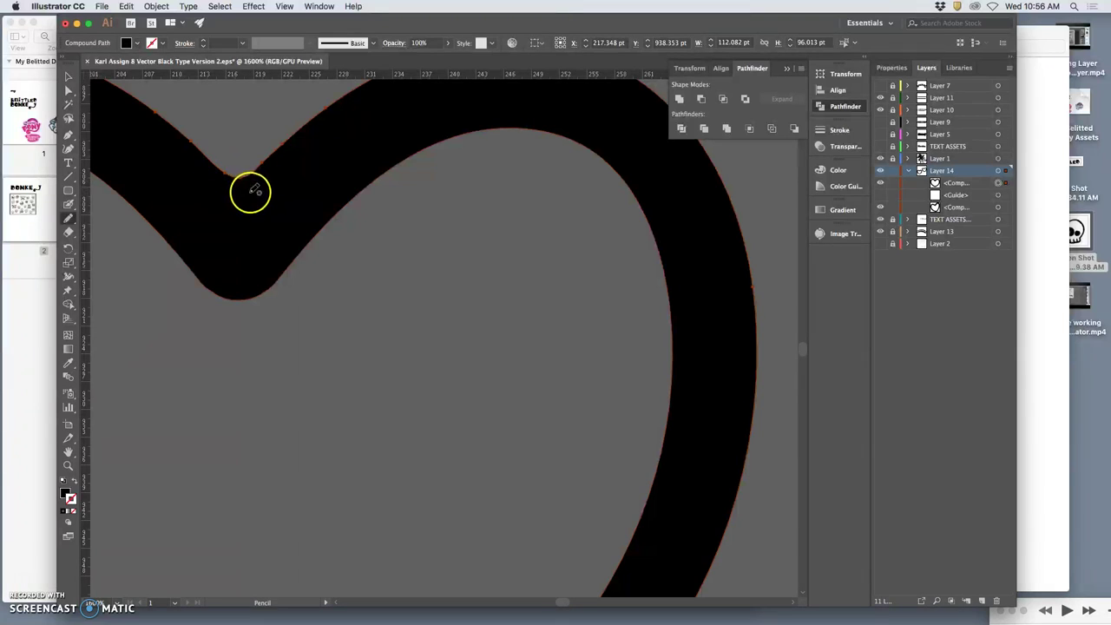
pyautogui.press('super+z')
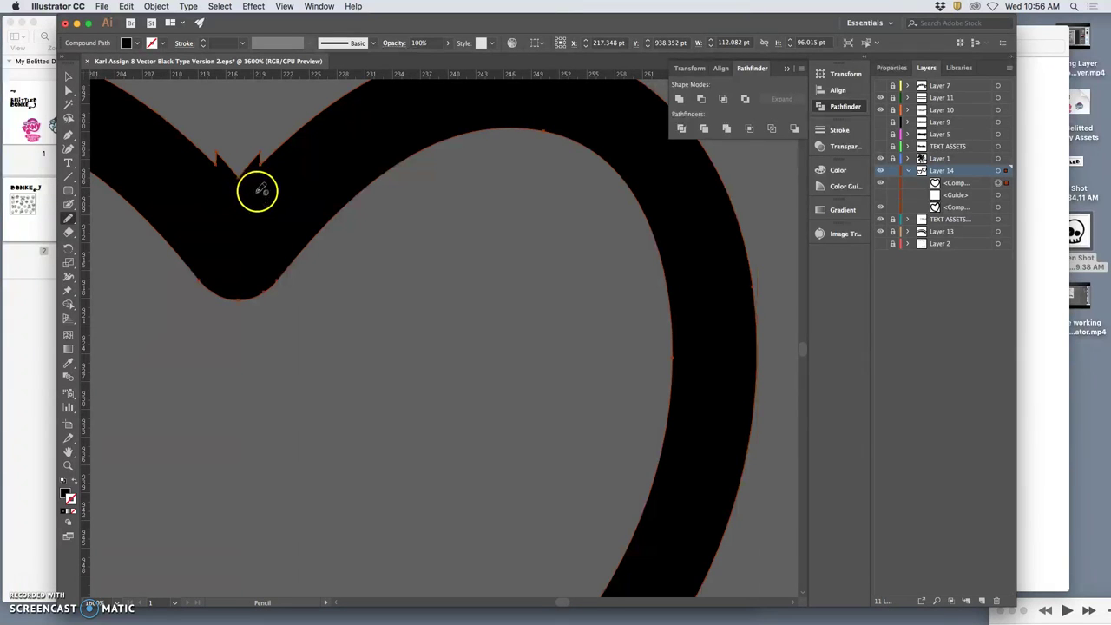
pyautogui.click(70, 136)
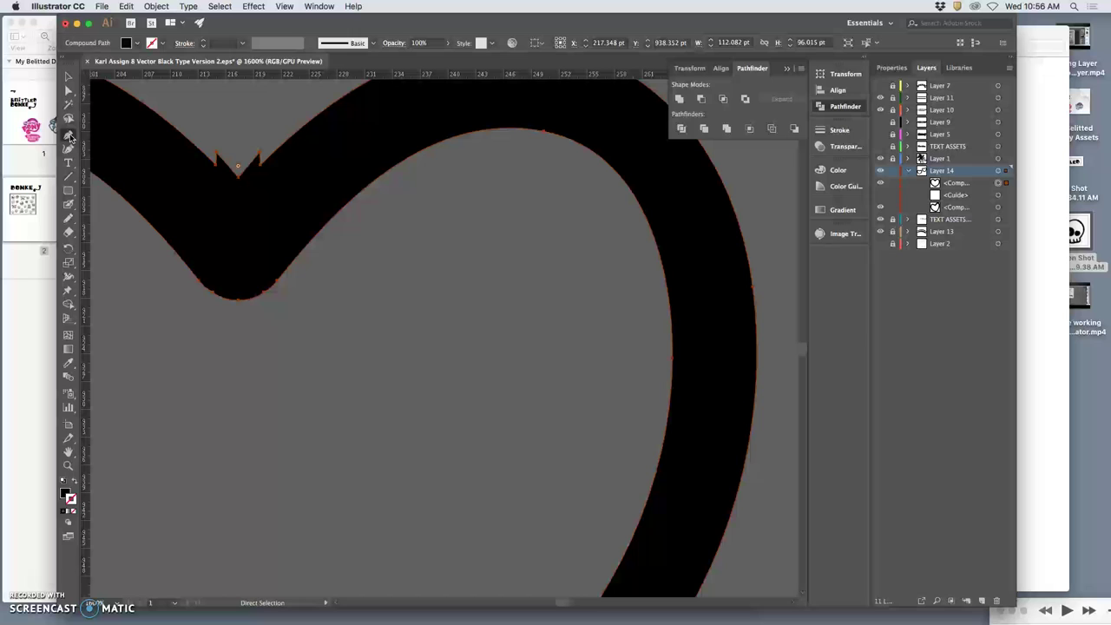
pyautogui.press('super')
pyautogui.moveTo(71, 139); pyautogui.dragTo(106, 156)
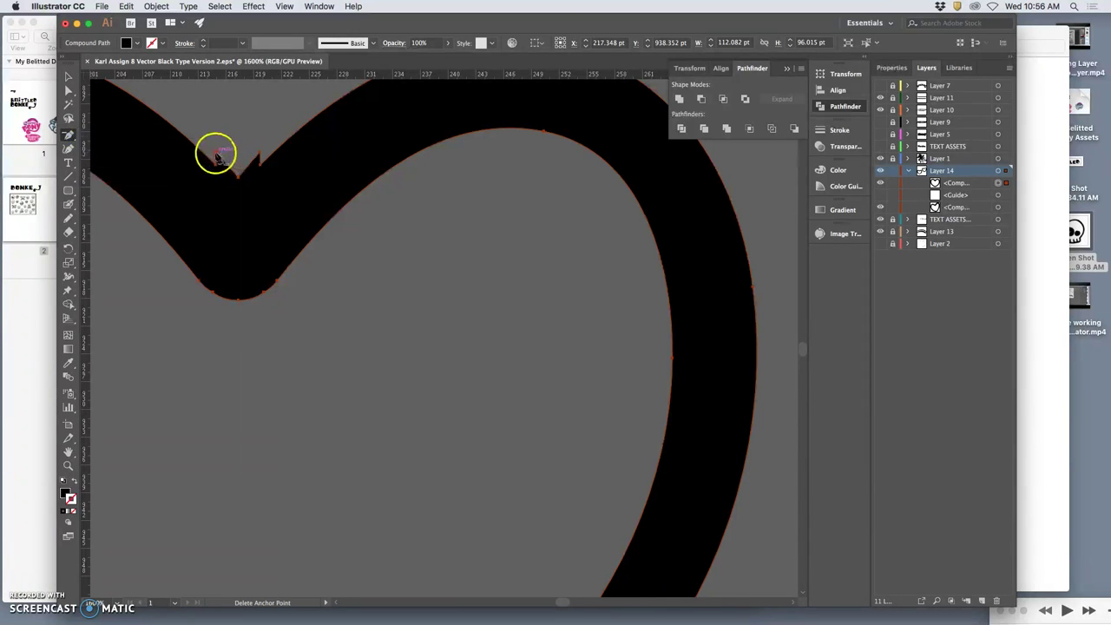
pyautogui.click(258, 155)
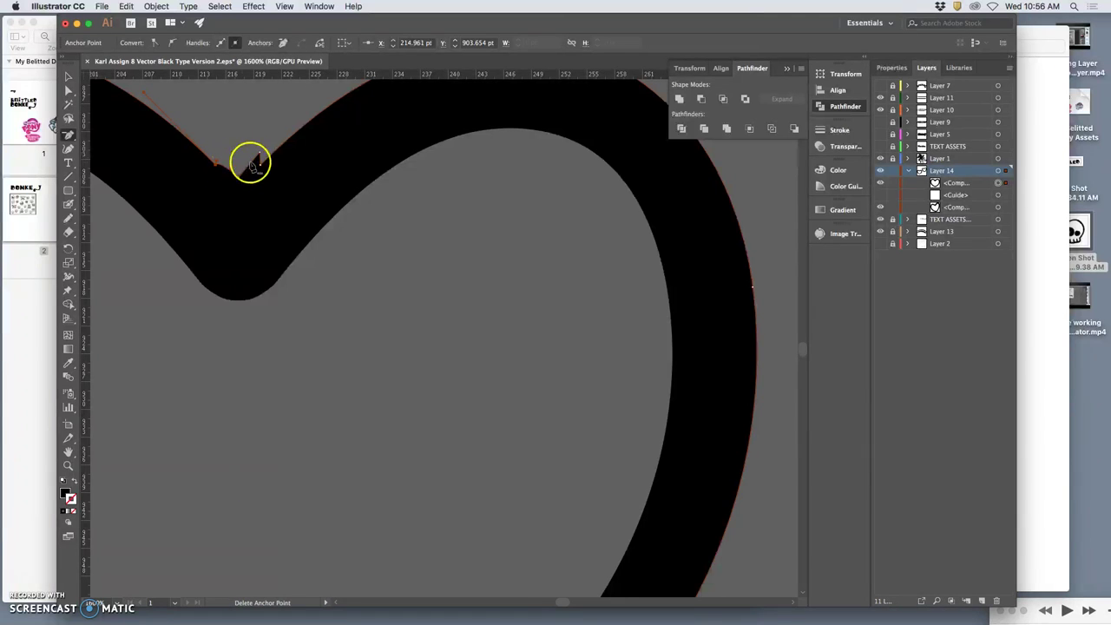
pyautogui.click(260, 154)
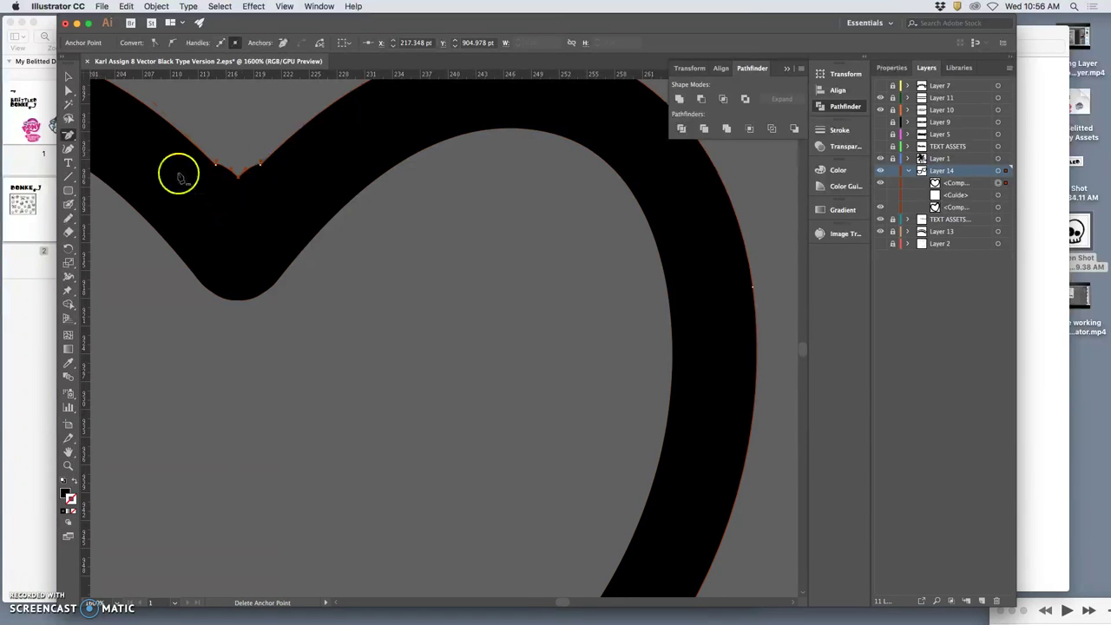
# - Move the notch anchor and adjust its curve into a clean V-shaped dip
pyautogui.click(67, 88)
pyautogui.click(218, 162)
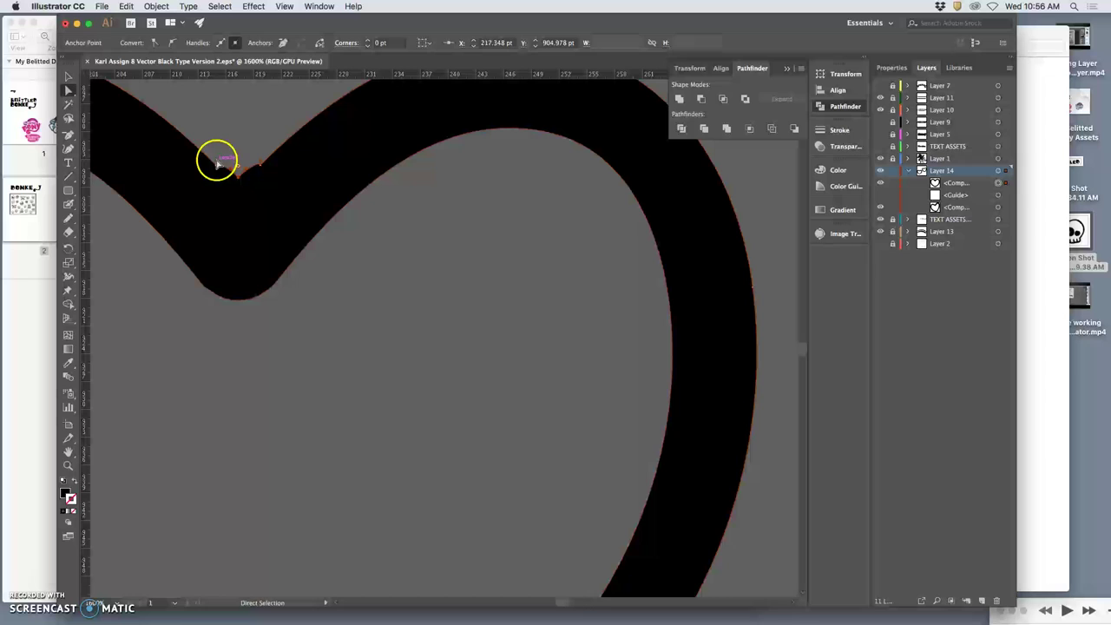
pyautogui.moveTo(217, 166); pyautogui.dragTo(236, 168)
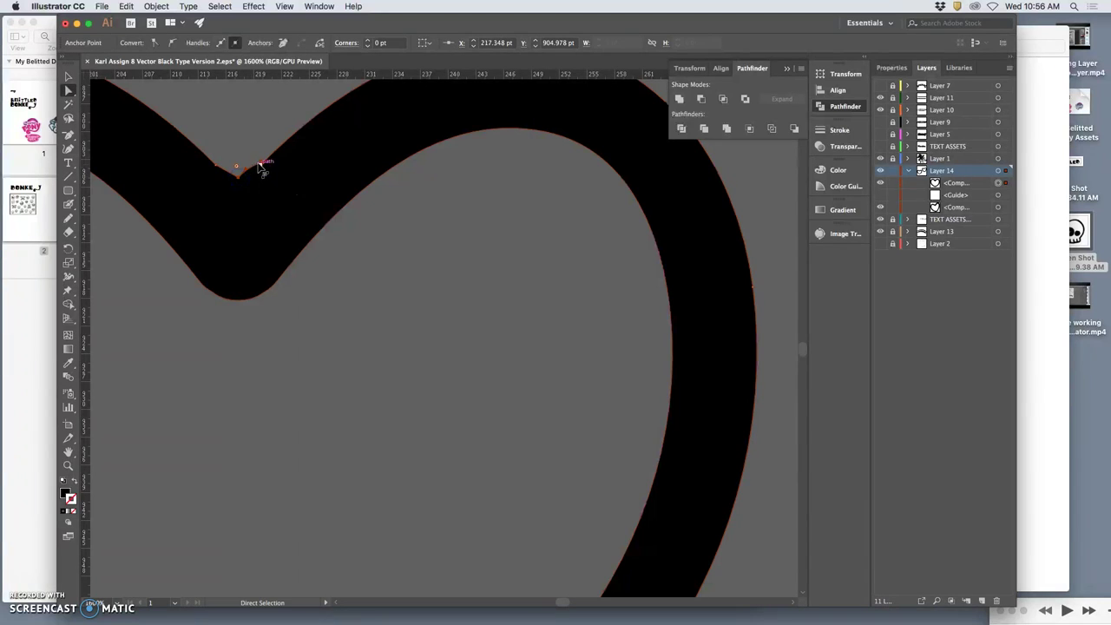
pyautogui.moveTo(263, 165); pyautogui.dragTo(248, 174)
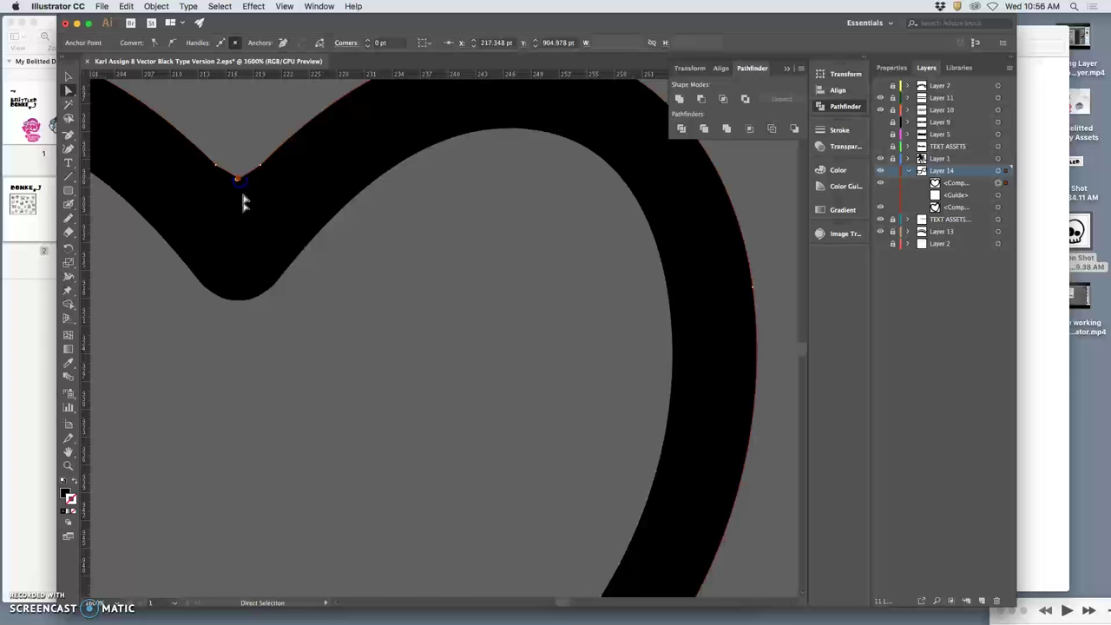
pyautogui.click(351, 292)
pyautogui.click(343, 330)
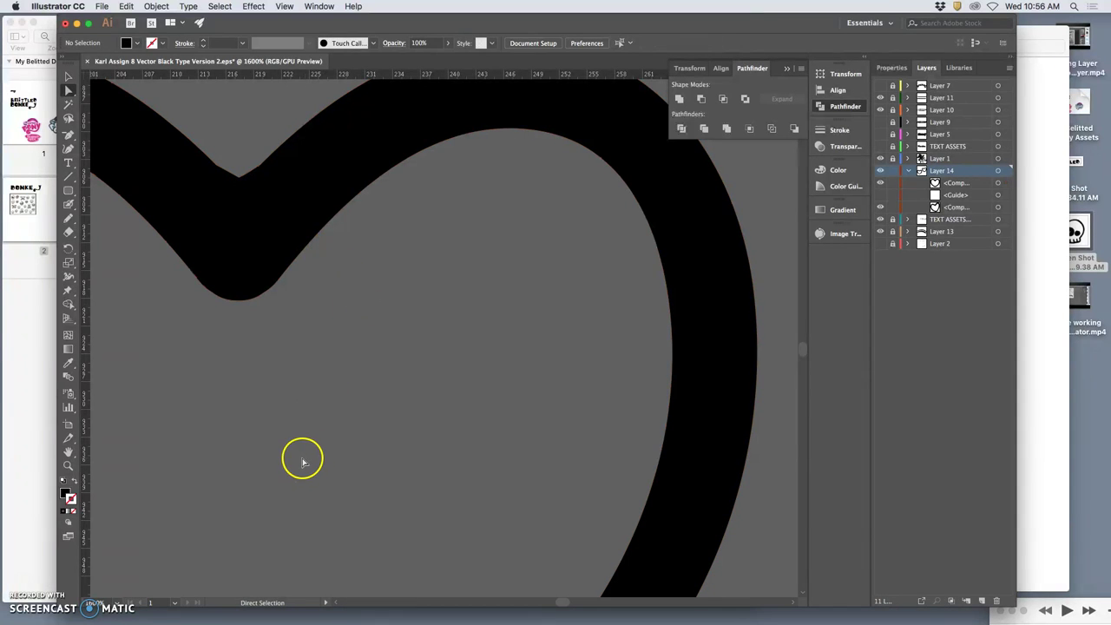
# - Zoom in on the heart's bottom notch and delete its two extra anchors
pyautogui.press('super+minus')
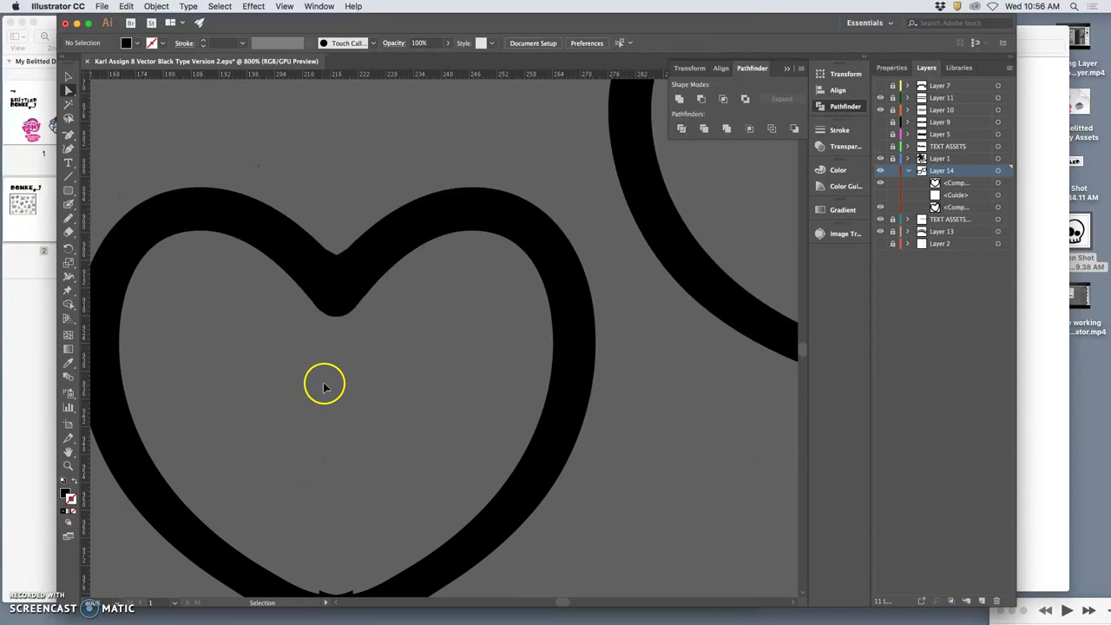
pyautogui.moveTo(354, 472); pyautogui.dragTo(339, 359)
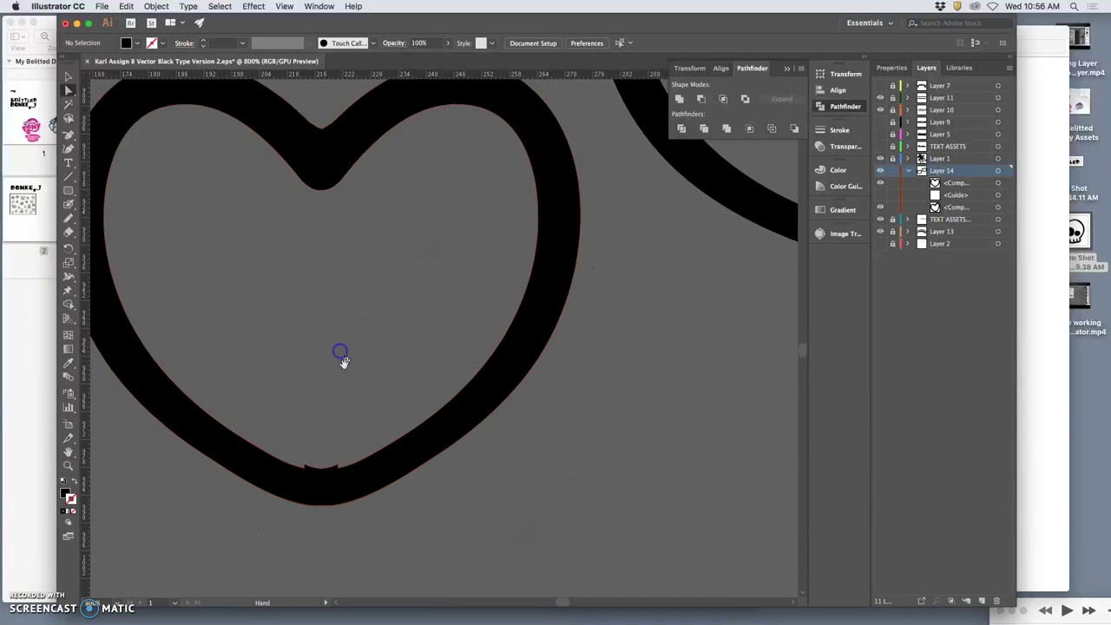
pyautogui.keyDown('super'); pyautogui.click(338, 399); pyautogui.keyUp('super')
pyautogui.keyDown('super'); pyautogui.click(315, 437); pyautogui.keyUp('super')
pyautogui.keyDown('super'); pyautogui.click(352, 343); pyautogui.keyUp('super')
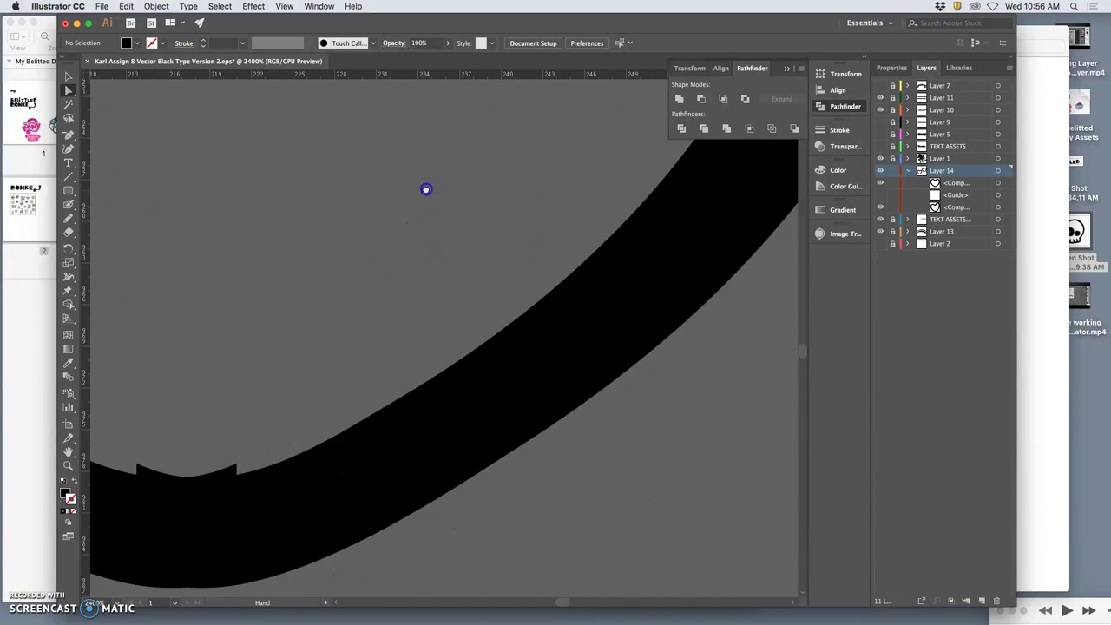
pyautogui.moveTo(274, 353); pyautogui.dragTo(330, 362)
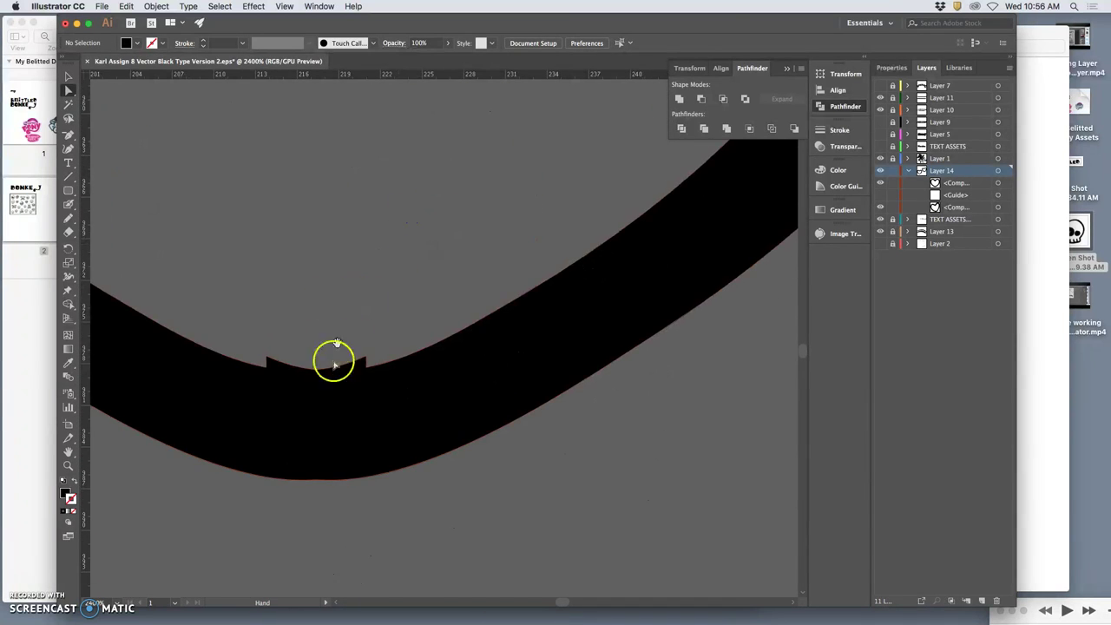
pyautogui.click(316, 422)
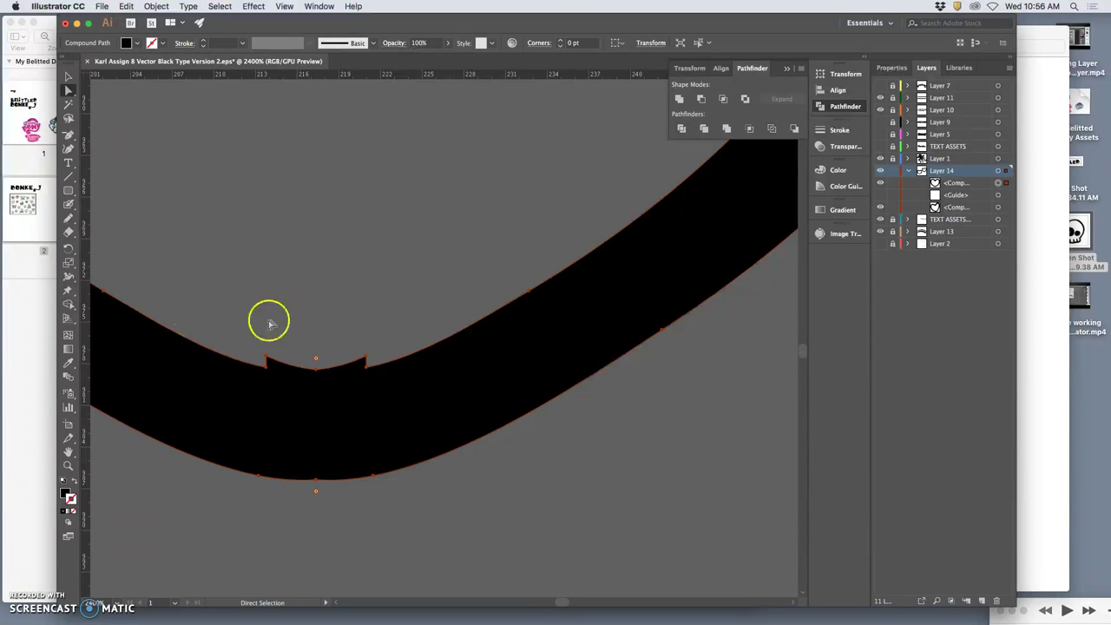
pyautogui.click(69, 133)
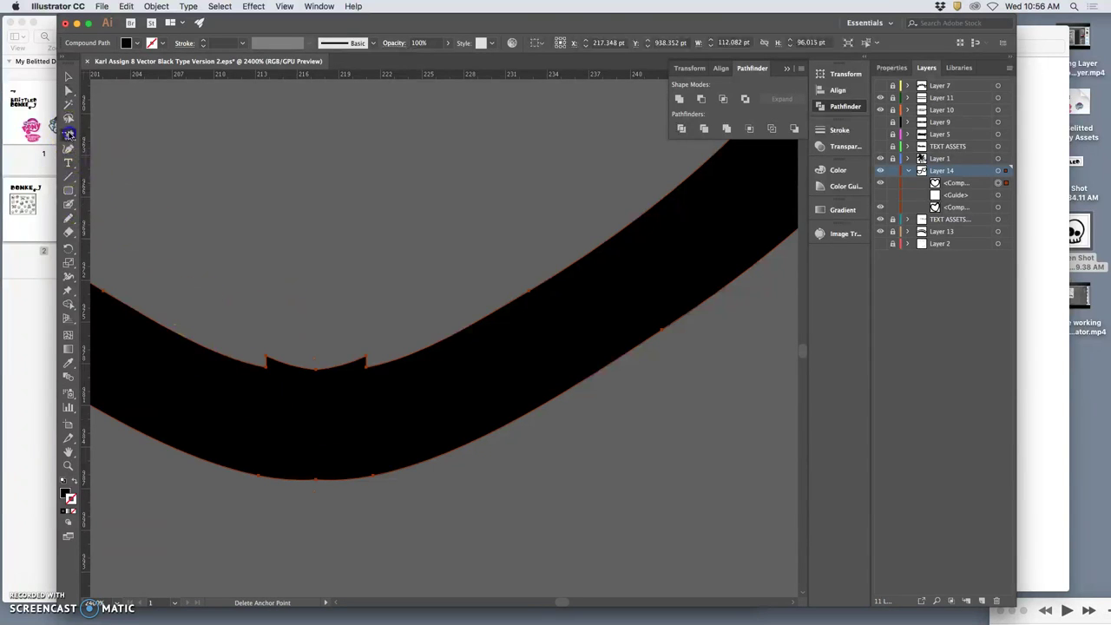
pyautogui.click(266, 357)
pyautogui.click(366, 356)
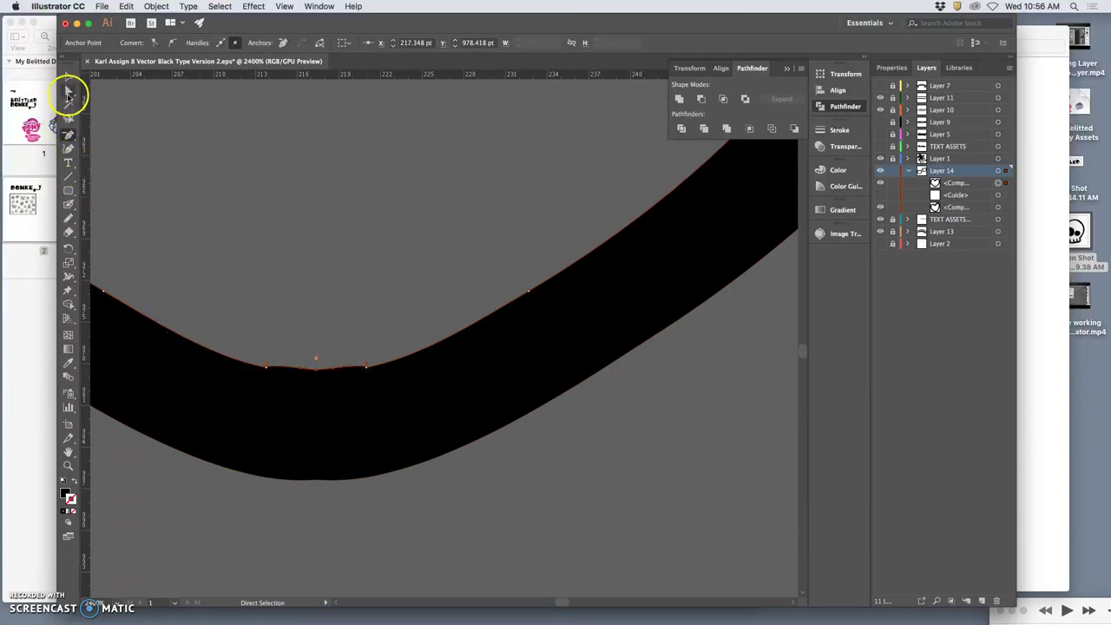
# - Reshape the inner curve into a smooth dip where the notch was
pyautogui.click(68, 90)
pyautogui.click(267, 364)
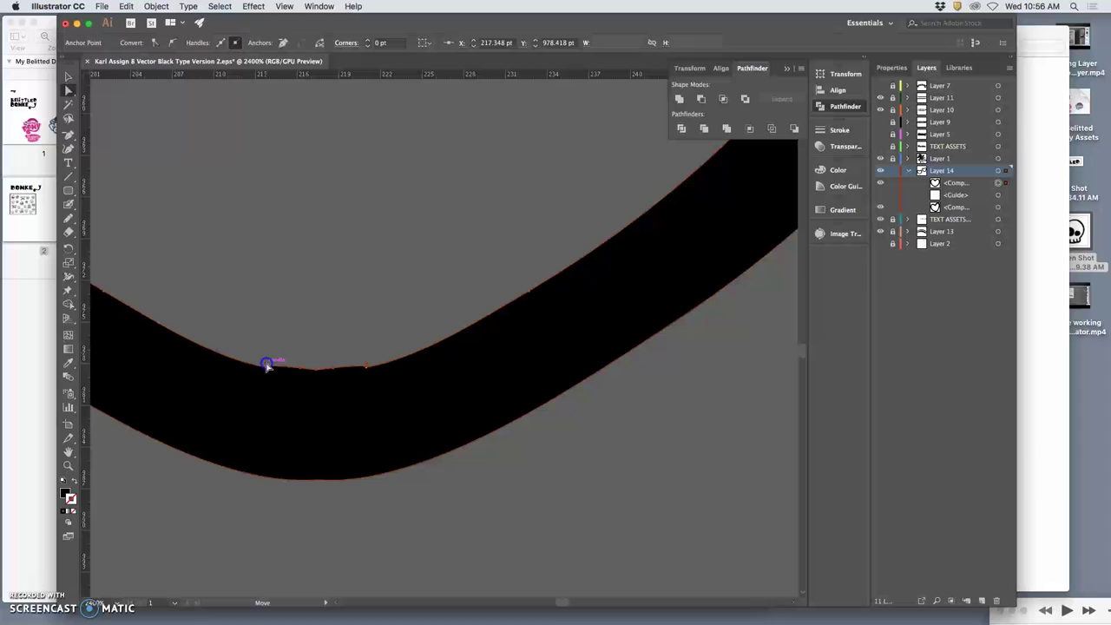
pyautogui.moveTo(267, 371); pyautogui.dragTo(367, 365)
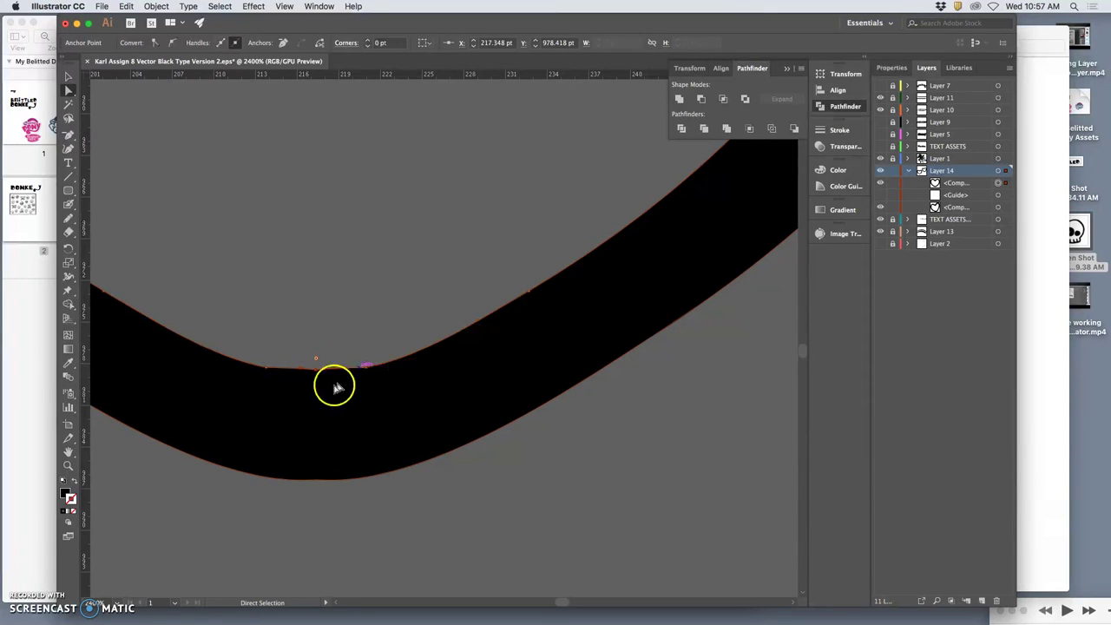
pyautogui.moveTo(331, 371); pyautogui.dragTo(318, 377)
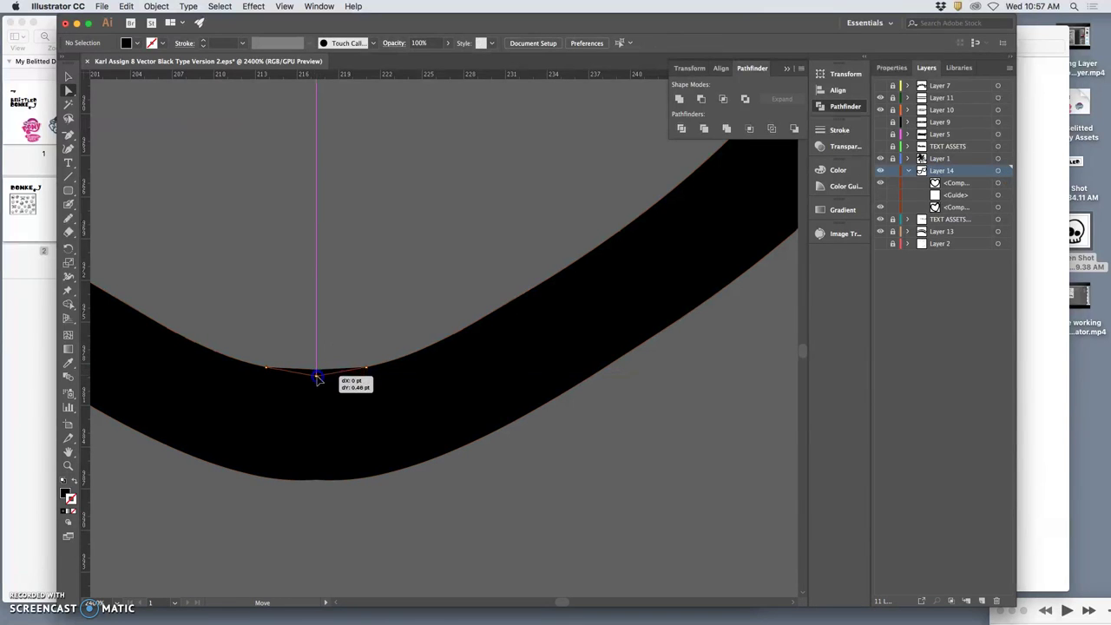
pyautogui.moveTo(318, 378); pyautogui.dragTo(318, 377)
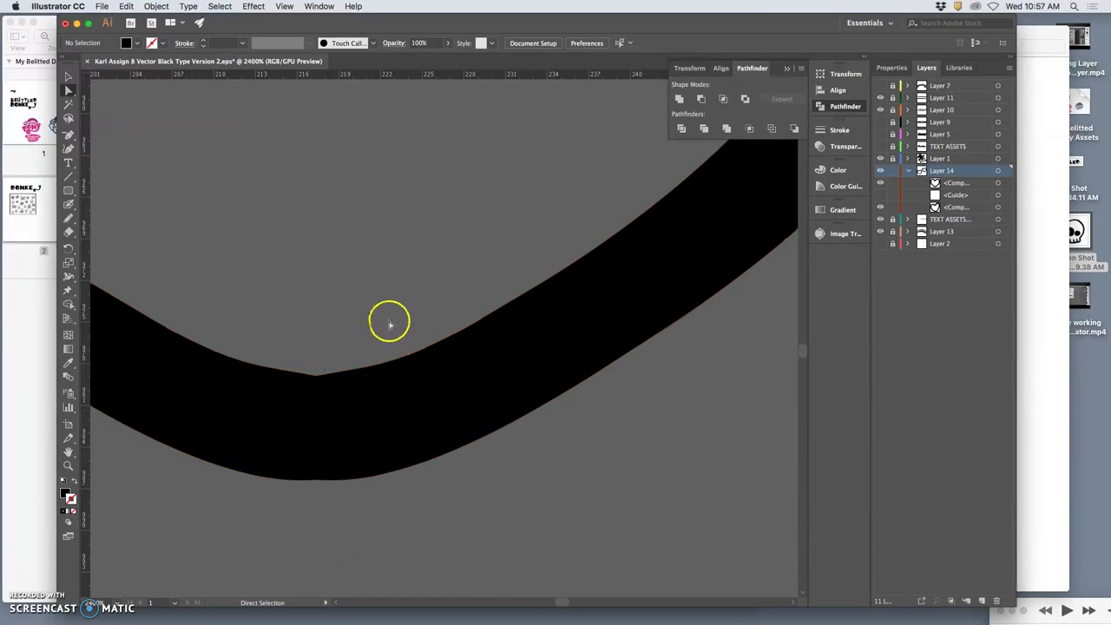
# - Adjust the outer curve's bottom anchor so both edges meet in one clean tip
pyautogui.click(326, 477)
pyautogui.click(330, 499)
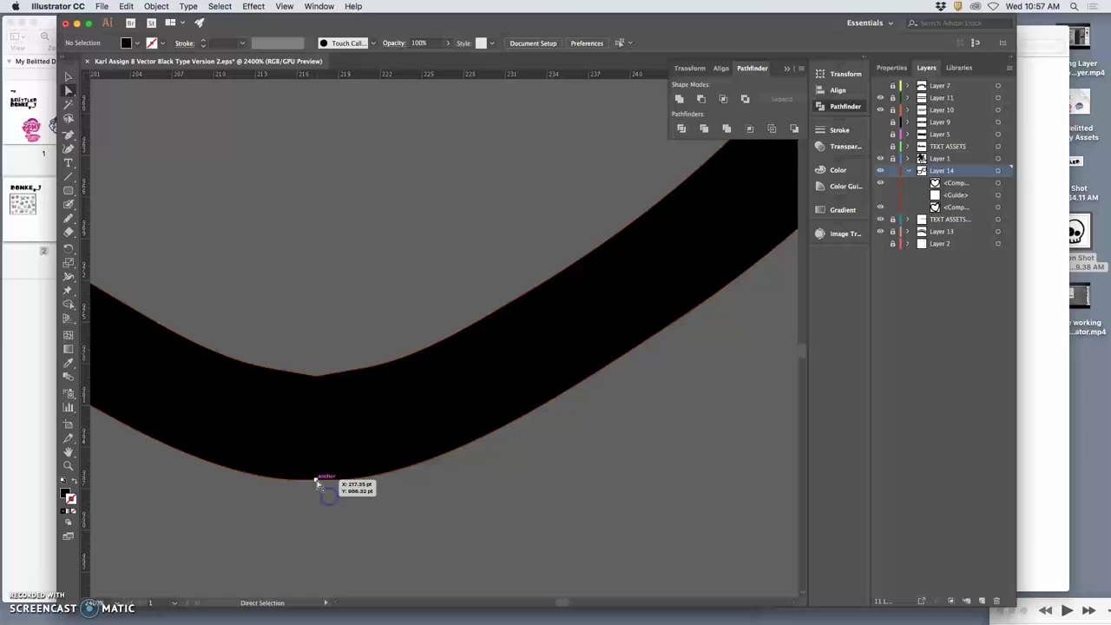
pyautogui.moveTo(318, 482); pyautogui.dragTo(316, 487)
pyautogui.click(318, 488)
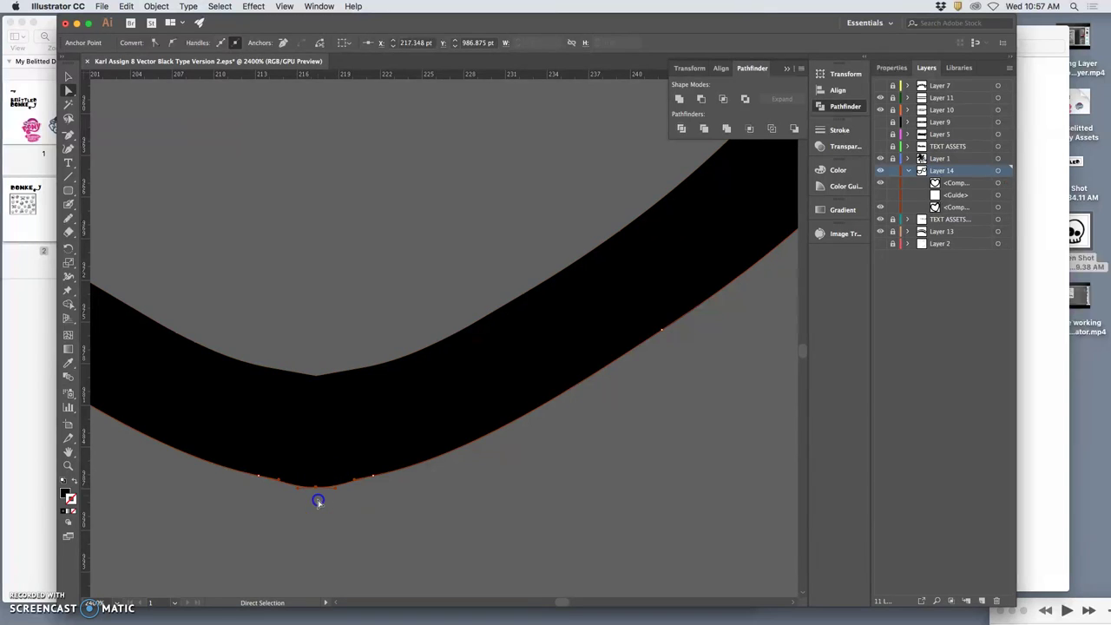
pyautogui.click(318, 493)
pyautogui.moveTo(317, 490); pyautogui.dragTo(318, 488)
pyautogui.press('super+minus')
pyautogui.click(335, 540)
# - Select the left heart path and zoom in on its top notch
pyautogui.press('super+minus')
pyautogui.press('super+minus')
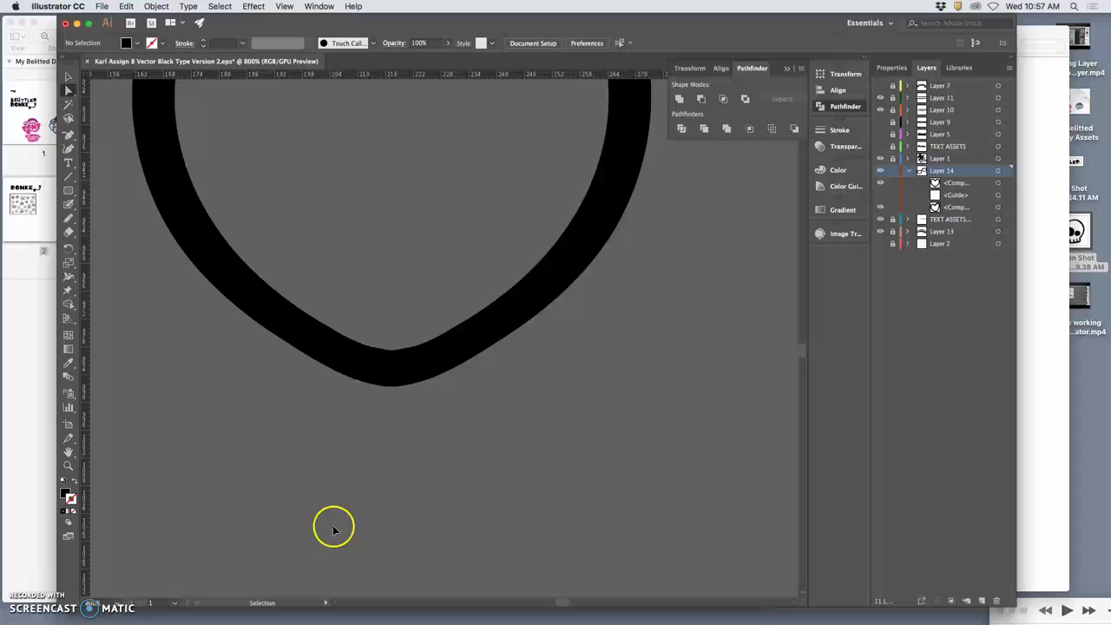
pyautogui.press('super+minus')
pyautogui.scroll(5, 384, 281)
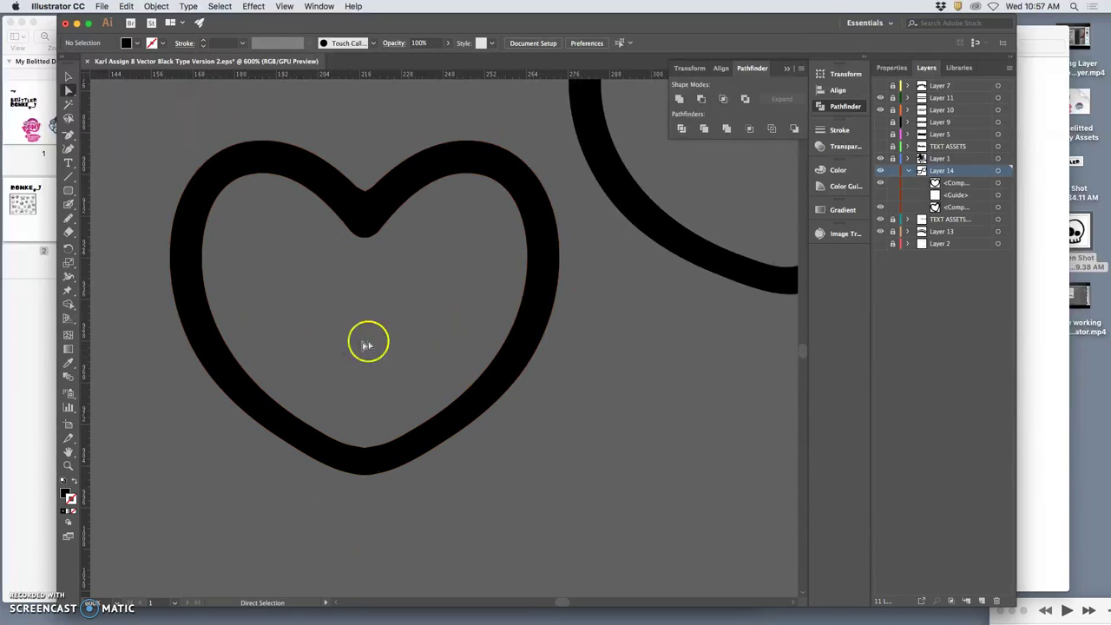
pyautogui.click(373, 210)
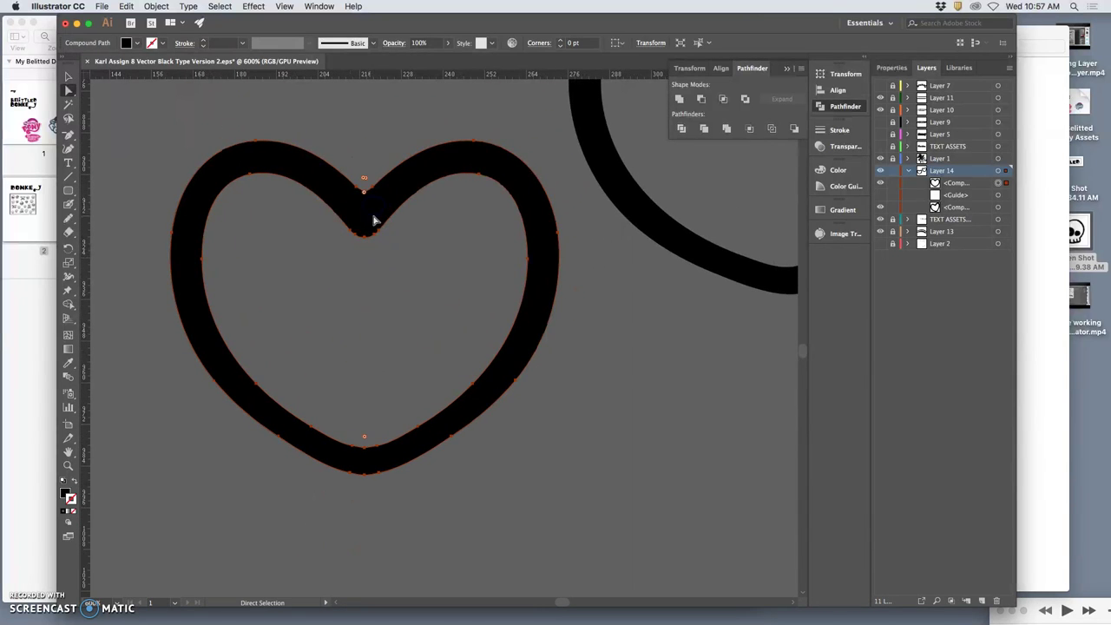
pyautogui.press('super+plus')
pyautogui.press('super+plus')
pyautogui.press('super+plus')
pyautogui.moveTo(447, 201); pyautogui.dragTo(418, 348)
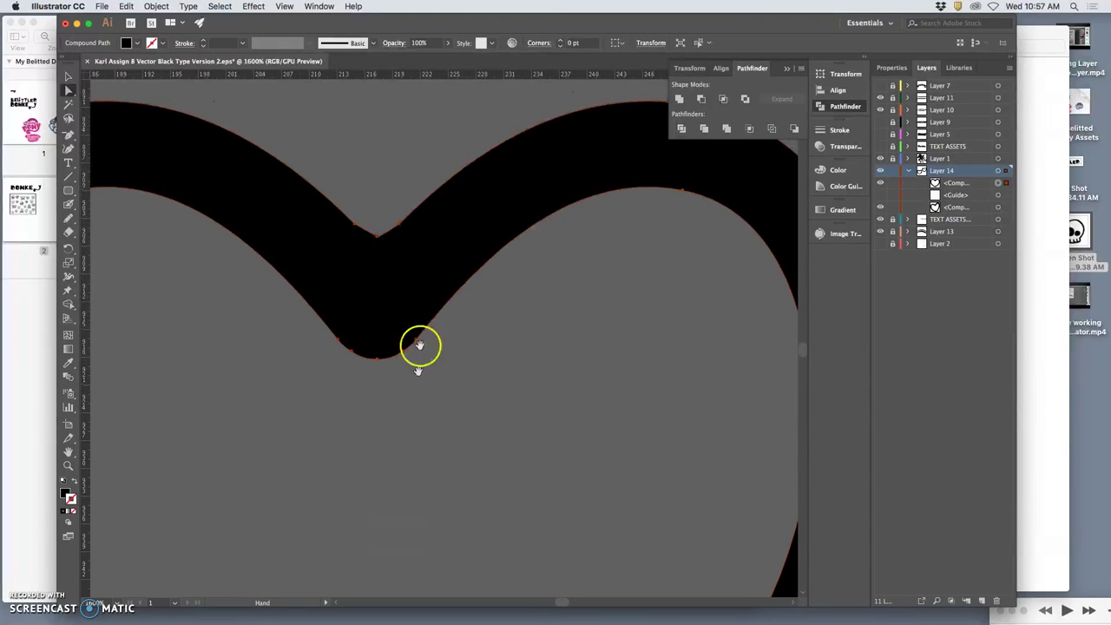
# - Redraw the notch edges freehand with the Pencil tool into a smooth rounded dip
pyautogui.click(69, 218)
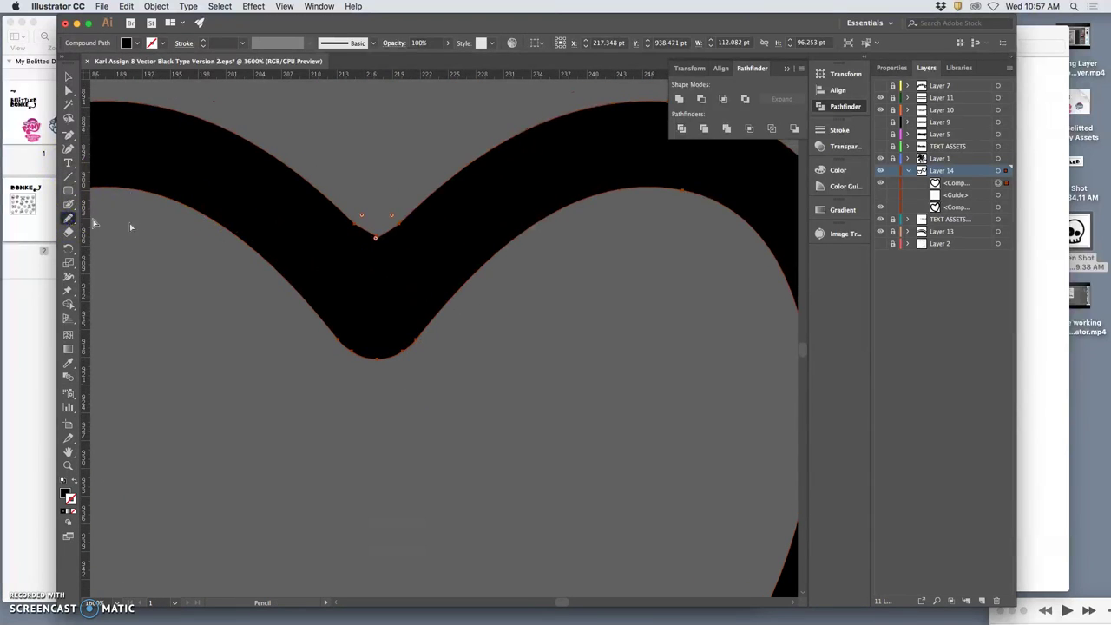
pyautogui.moveTo(372, 228); pyautogui.dragTo(356, 222)
pyautogui.moveTo(404, 218); pyautogui.dragTo(441, 189)
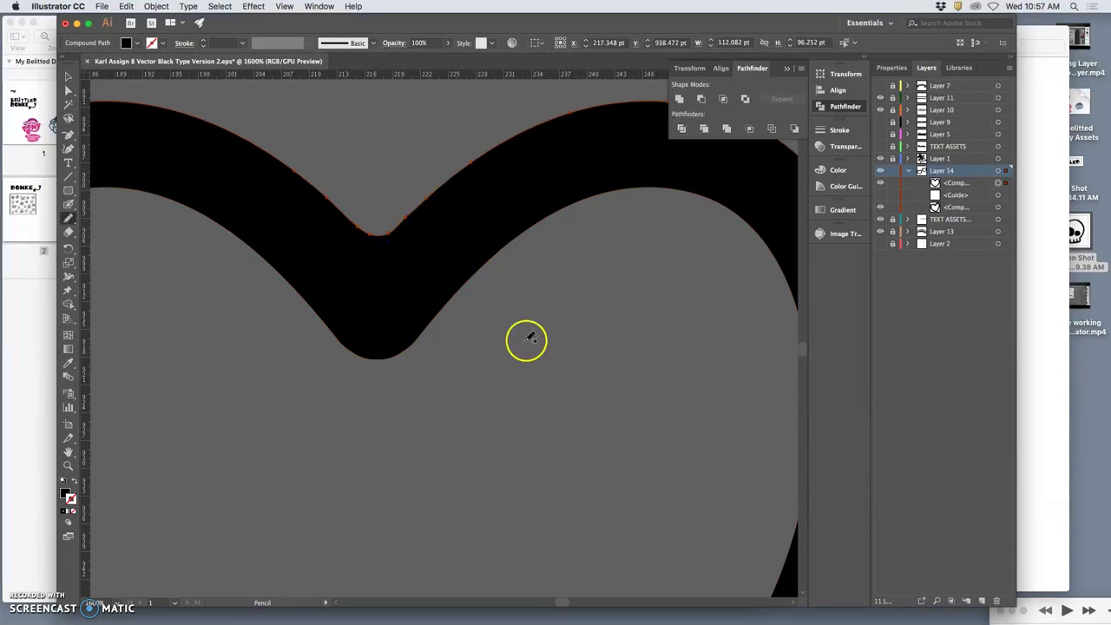
pyautogui.press('a')
pyautogui.press('super+minus')
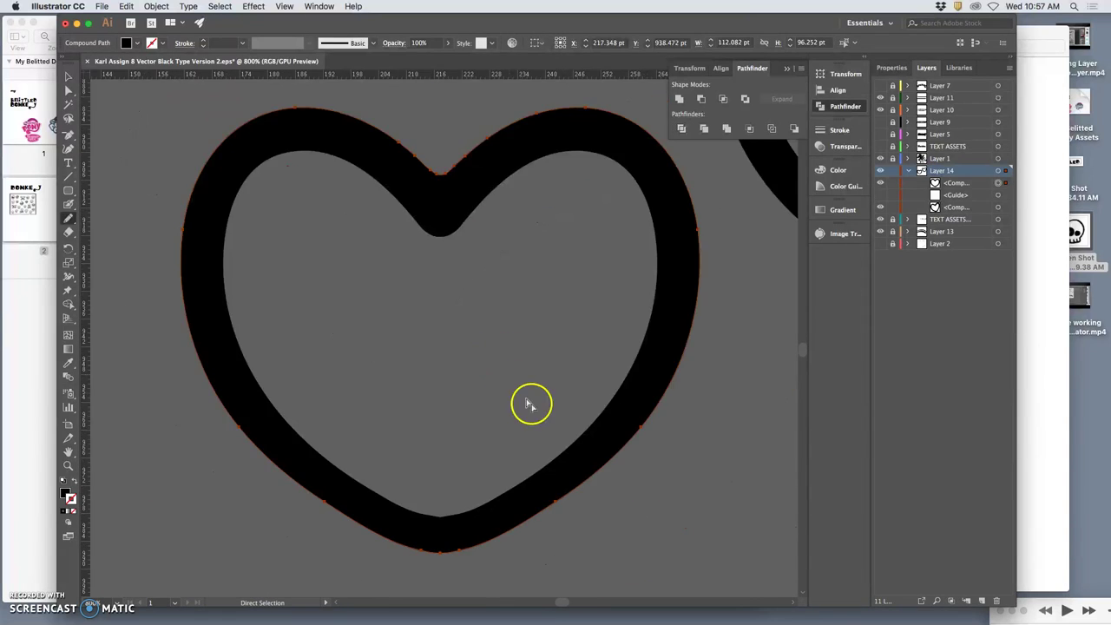
pyautogui.press('super+minus')
pyautogui.press('super+minus')
pyautogui.press('super+minus')
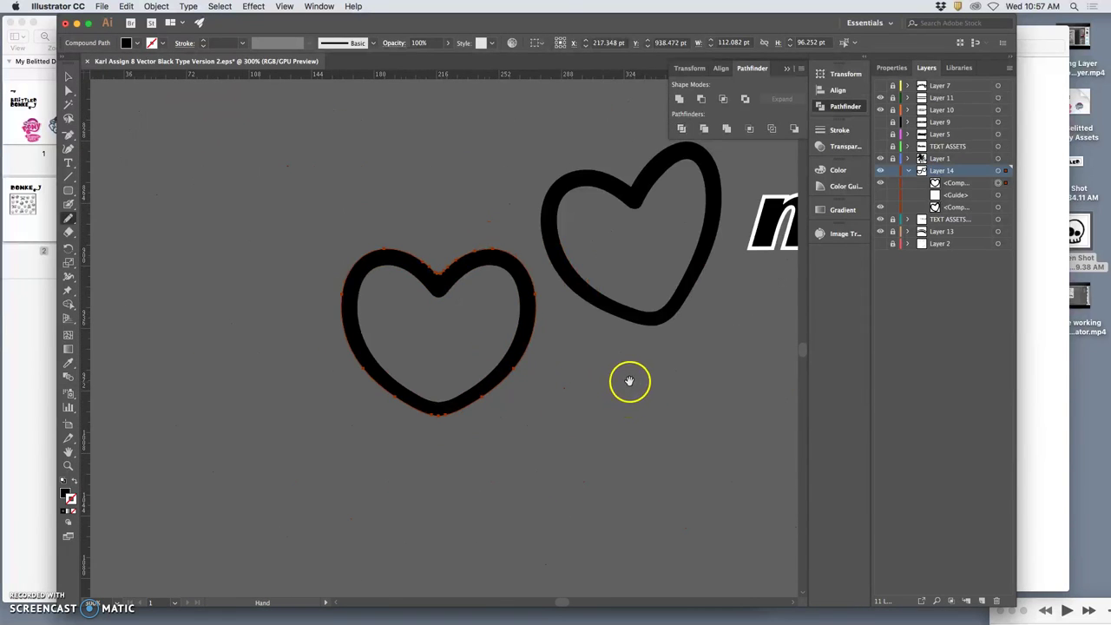
pyautogui.moveTo(629, 382); pyautogui.dragTo(422, 370)
pyautogui.press('super+minus')
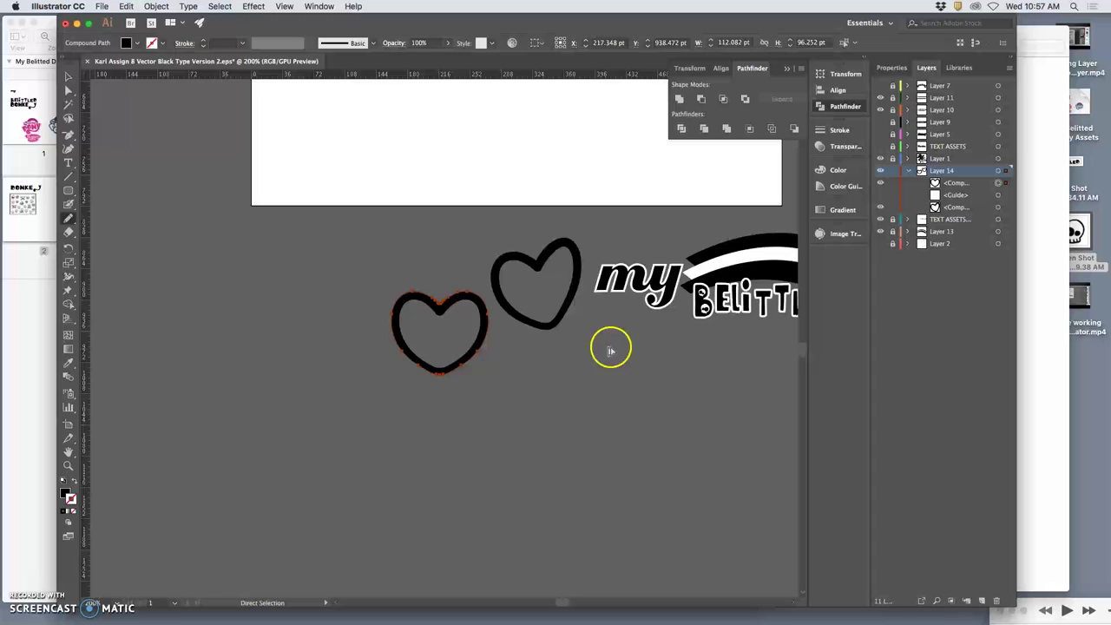
# - Narrow the left heart with its side handle, tilt it and move it over the word 'my'
pyautogui.press('super+minus')
pyautogui.press('n')
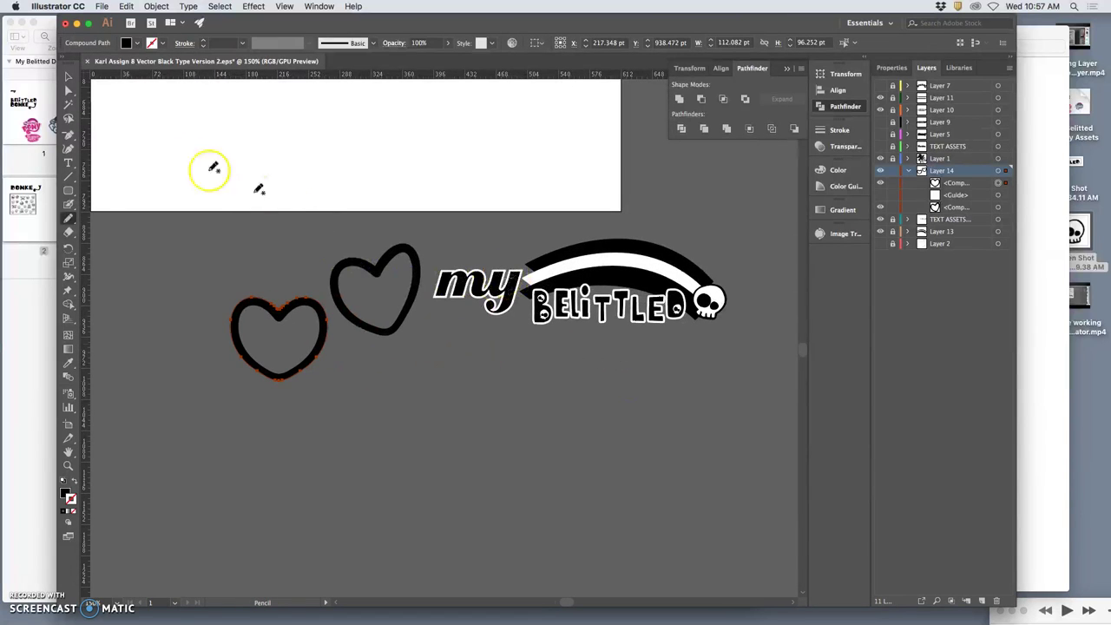
pyautogui.click(70, 76)
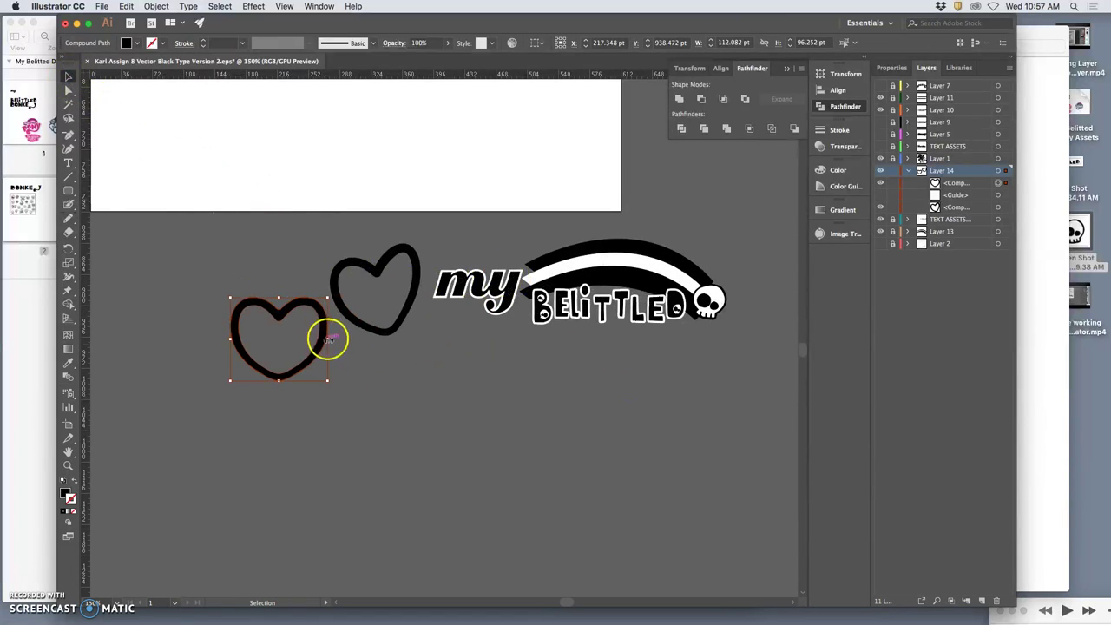
pyautogui.moveTo(330, 339); pyautogui.dragTo(318, 338)
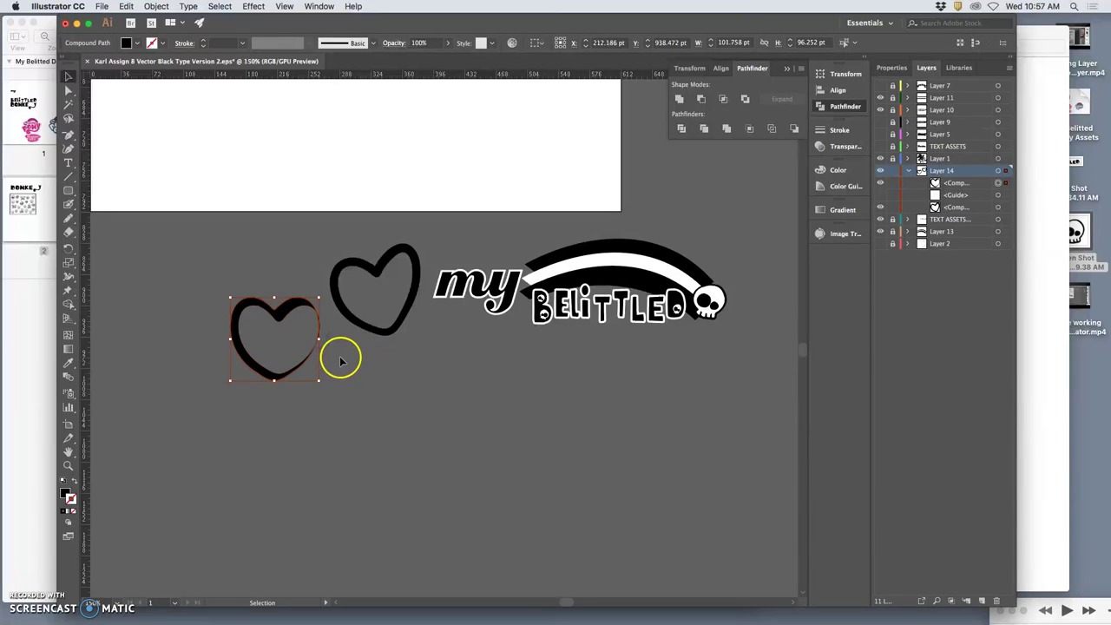
pyautogui.press('super+z')
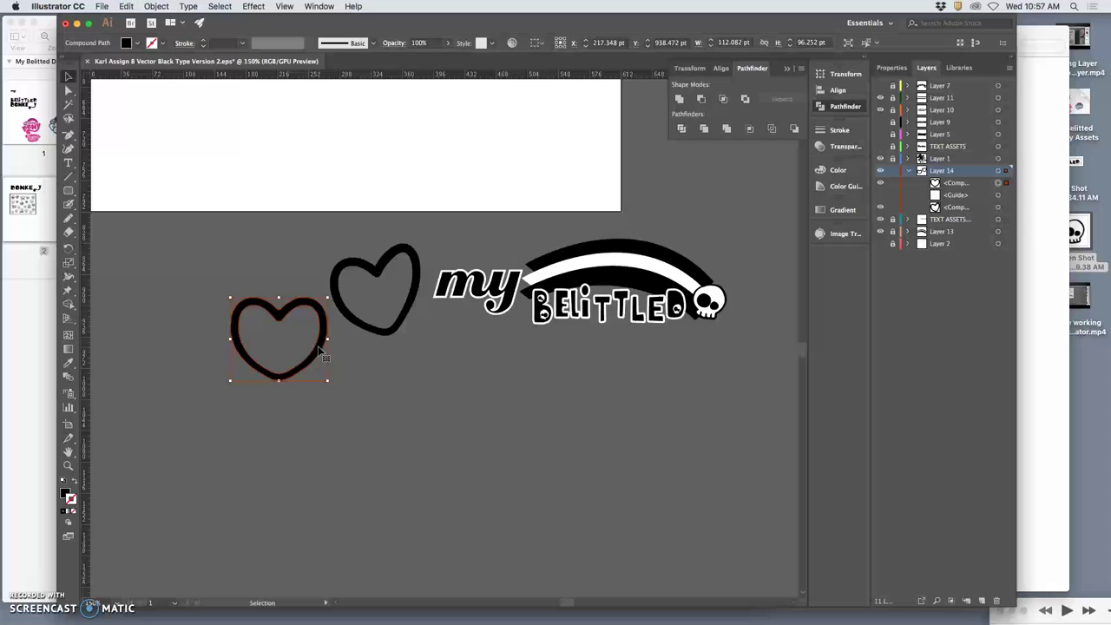
pyautogui.moveTo(327, 337); pyautogui.dragTo(328, 356)
pyautogui.moveTo(273, 318); pyautogui.dragTo(489, 263)
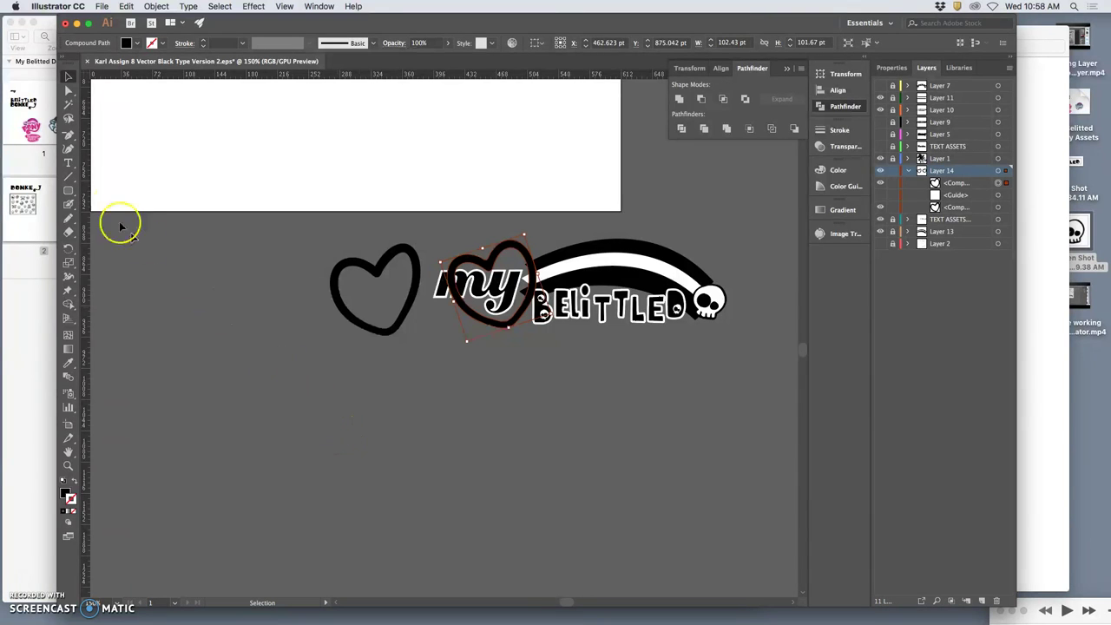
pyautogui.press('a')
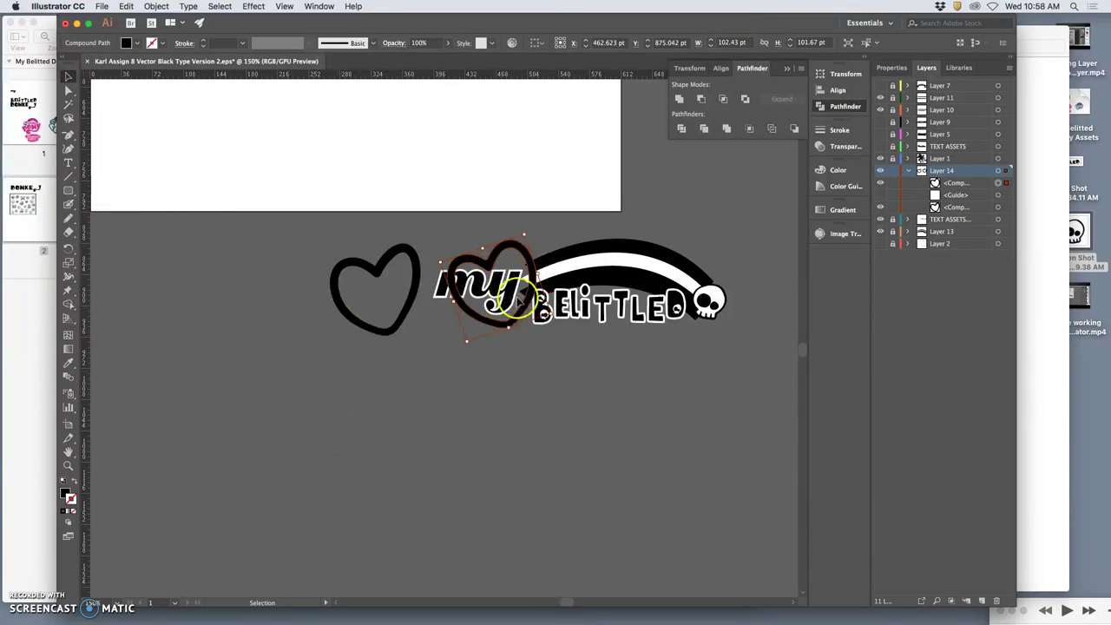
pyautogui.press('super+equal')
pyautogui.press('super+equal')
pyautogui.press('super+equal')
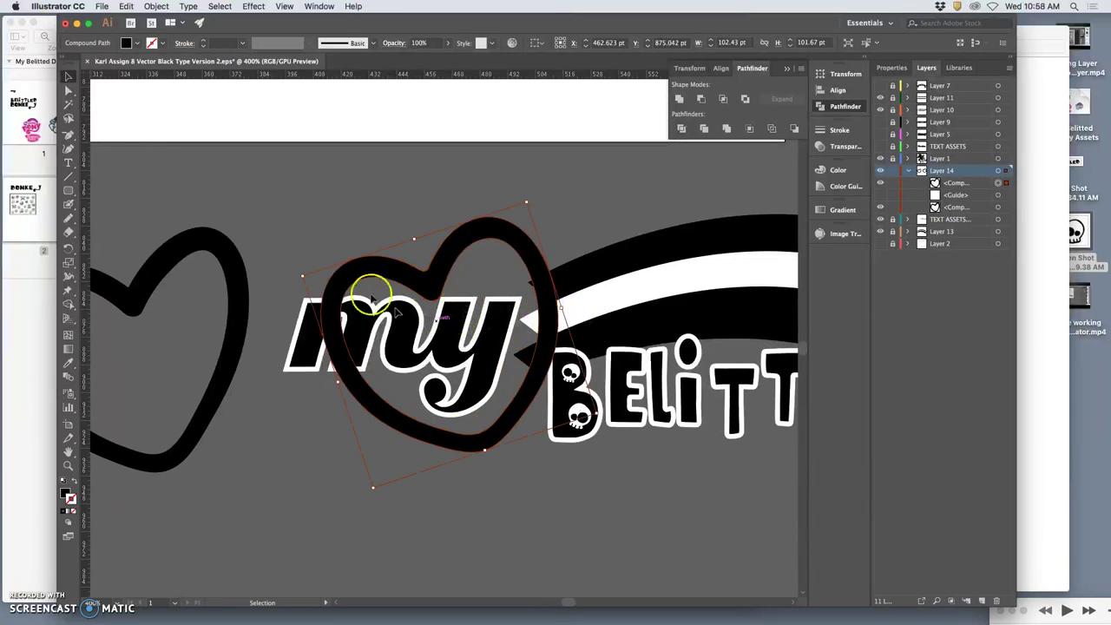
# - Lock the heart path, check its visibility and select its compound path sublayer
pyautogui.press('v')
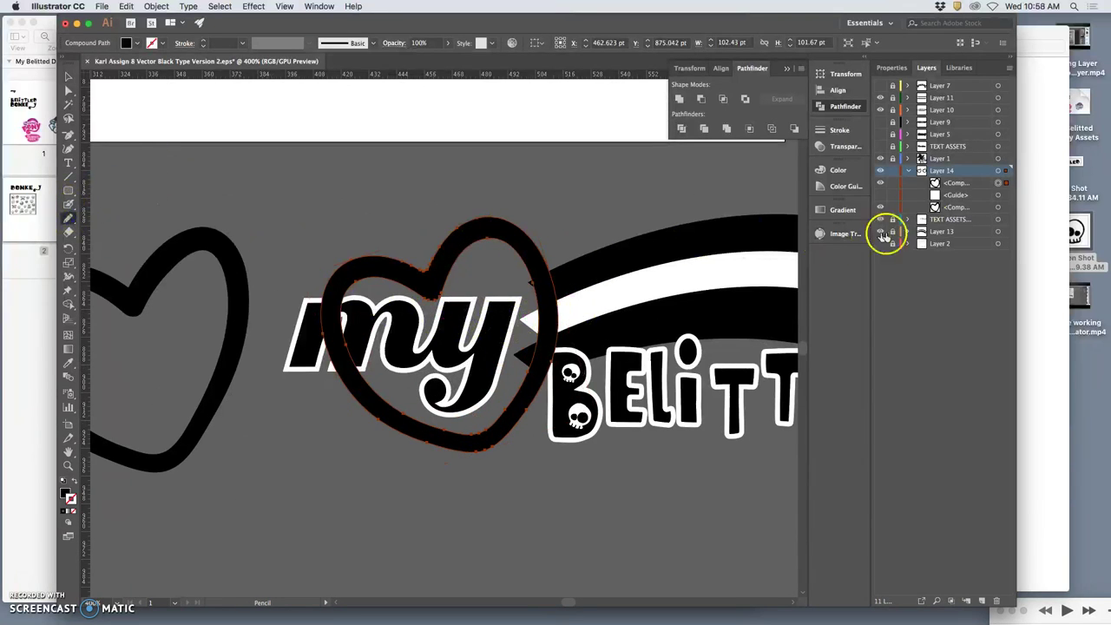
pyautogui.click(893, 183)
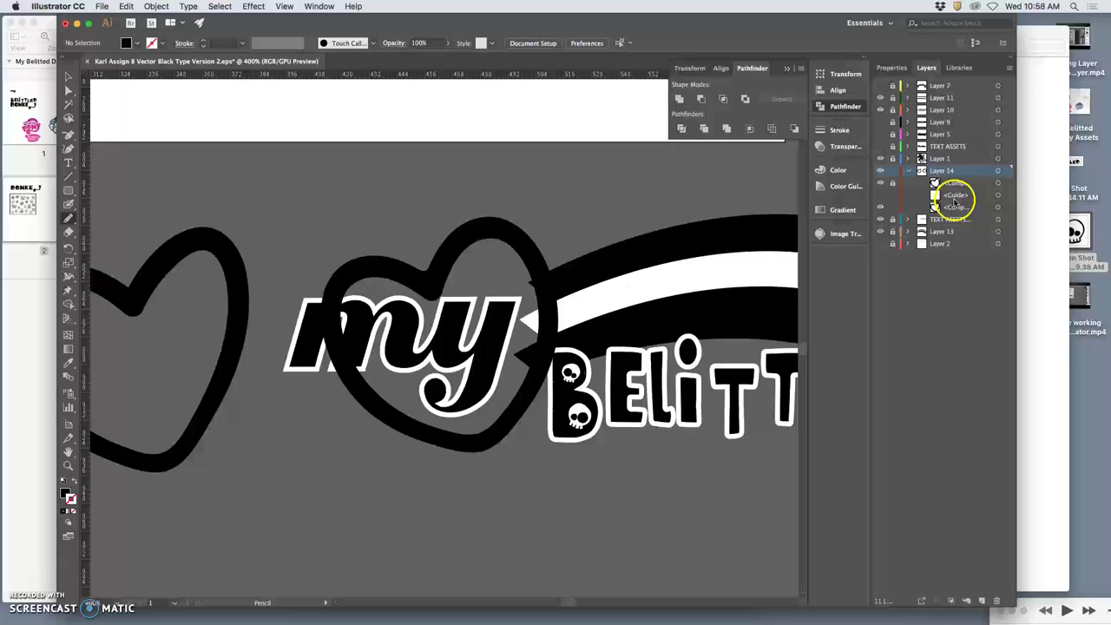
pyautogui.click(881, 208)
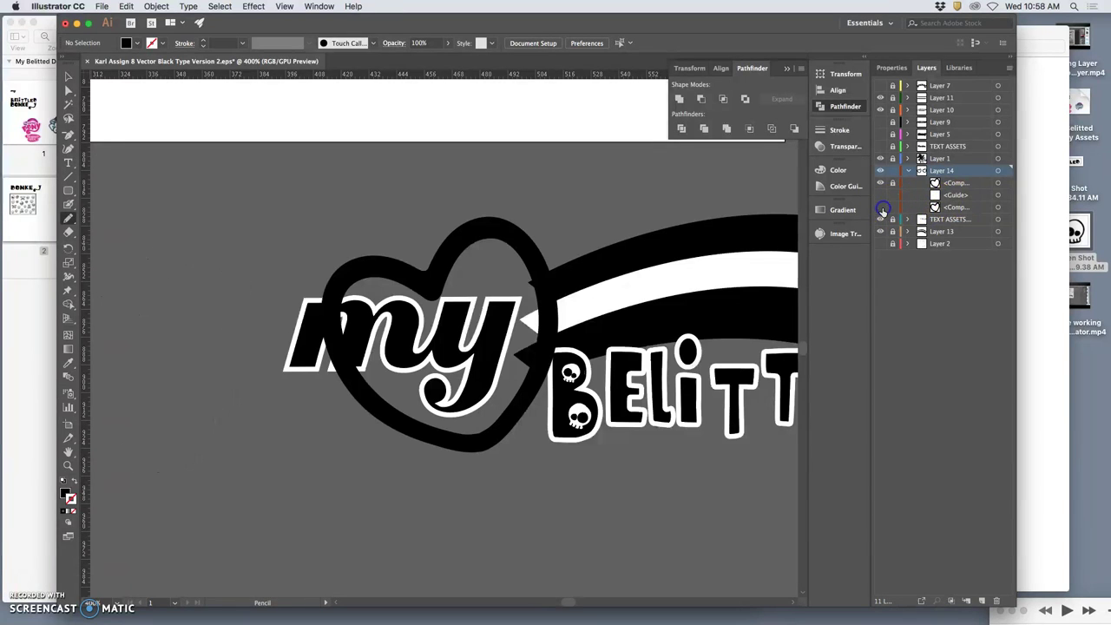
pyautogui.click(882, 208)
pyautogui.click(882, 208)
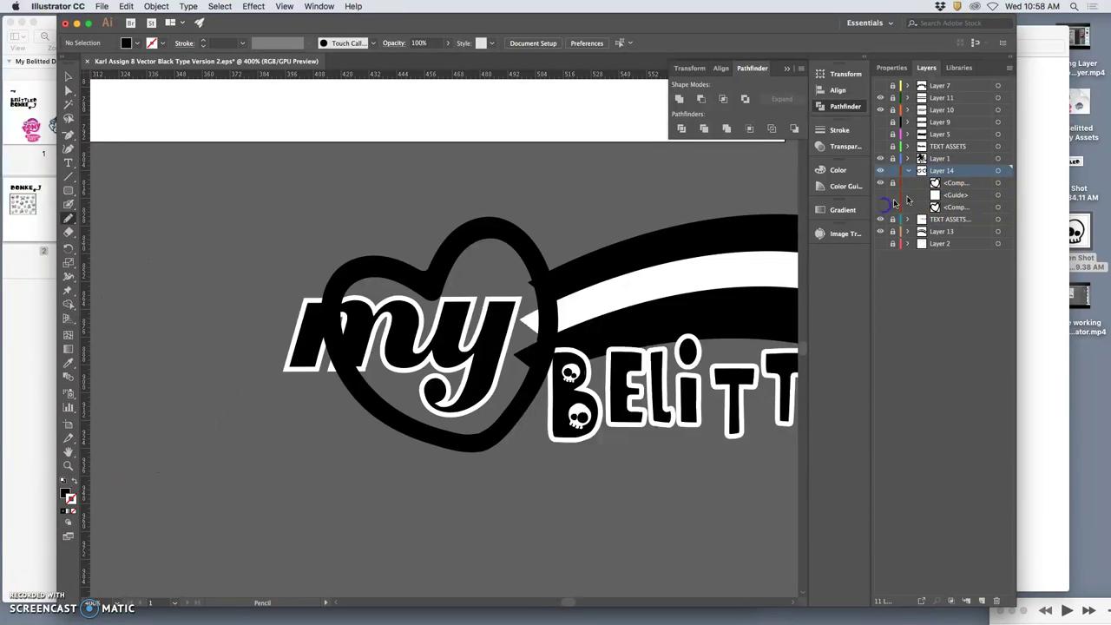
pyautogui.click(966, 183)
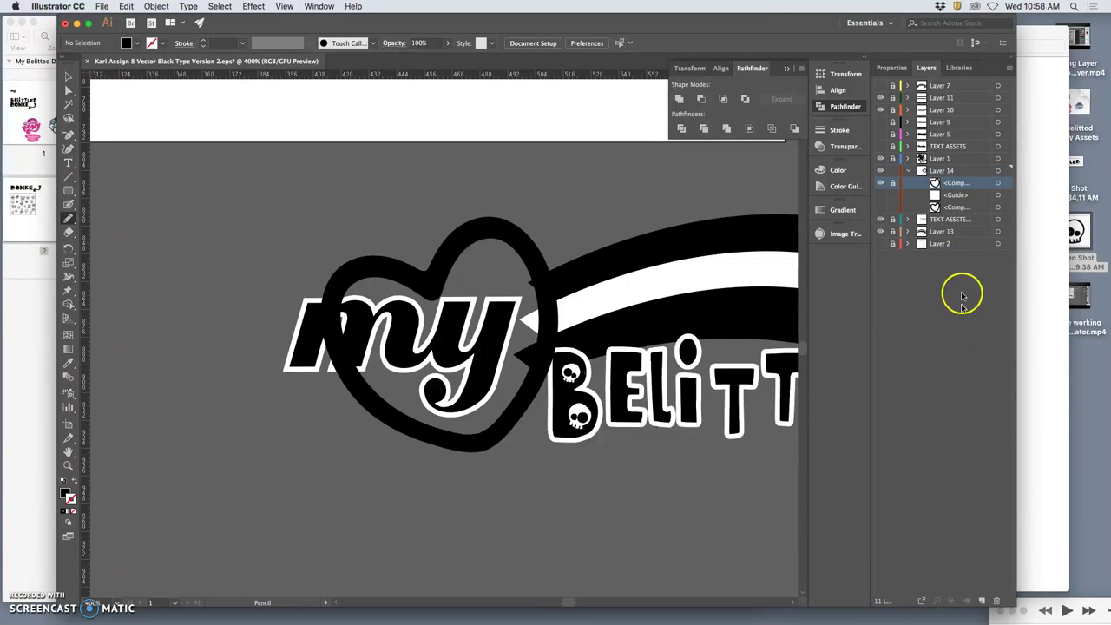
# - Add Layer 15 nested in Layer 14 and trace the heart's inner edge as a closed path
pyautogui.click(982, 601)
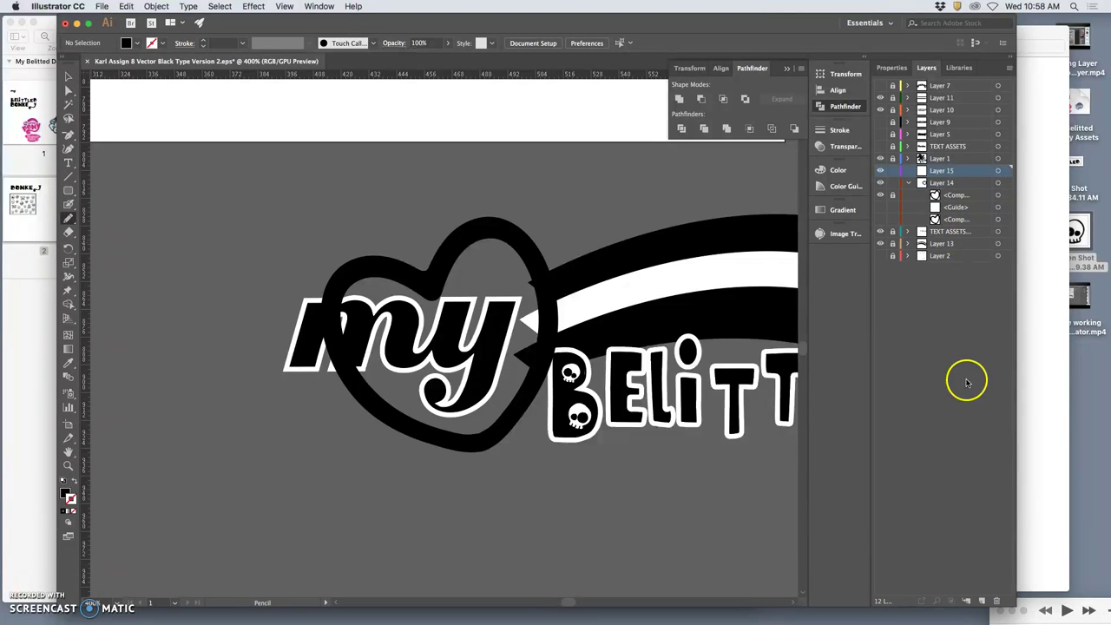
pyautogui.doubleClick(949, 172)
pyautogui.moveTo(946, 201); pyautogui.dragTo(945, 216)
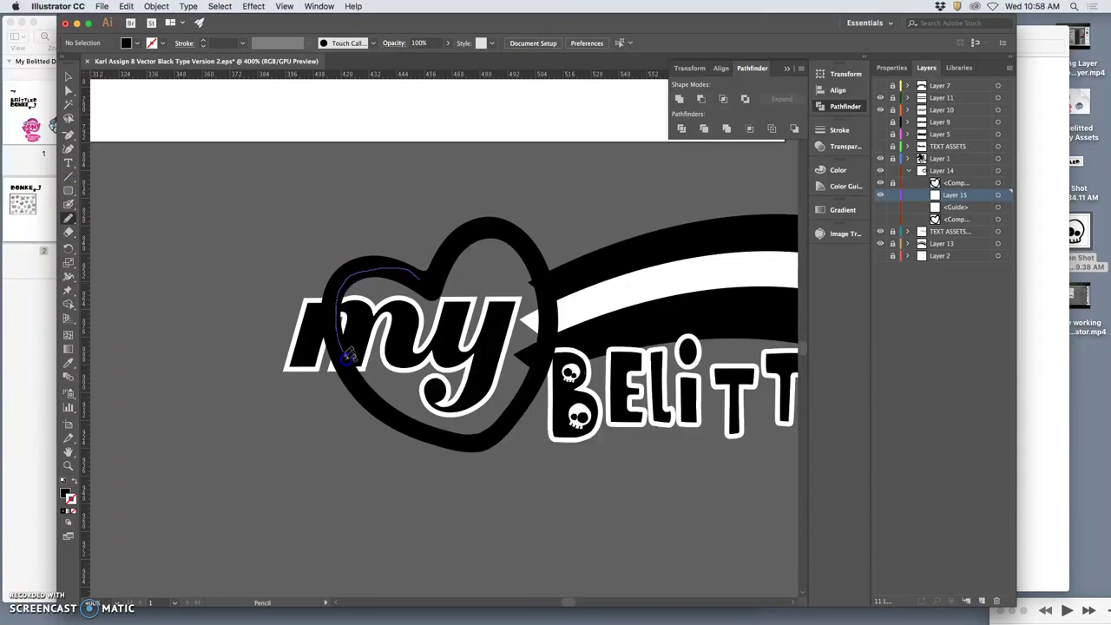
pyautogui.moveTo(440, 432)
pyautogui.mouseDown()
pyautogui.moveTo(472, 441)
pyautogui.moveTo(503, 423)
pyautogui.mouseUp()
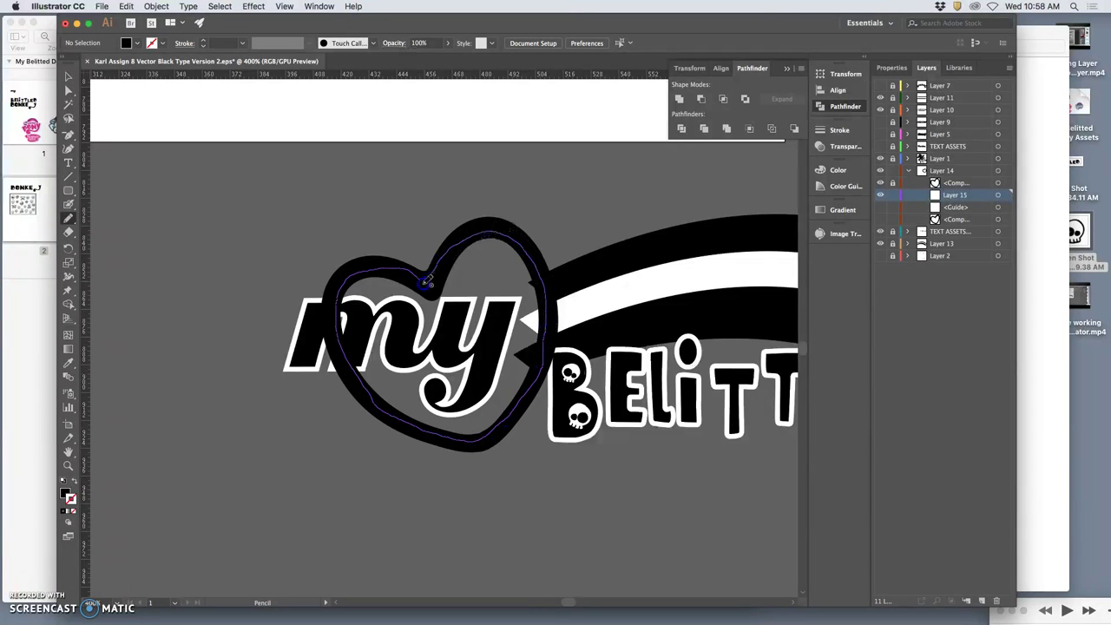
pyautogui.moveTo(421, 278); pyautogui.dragTo(423, 281)
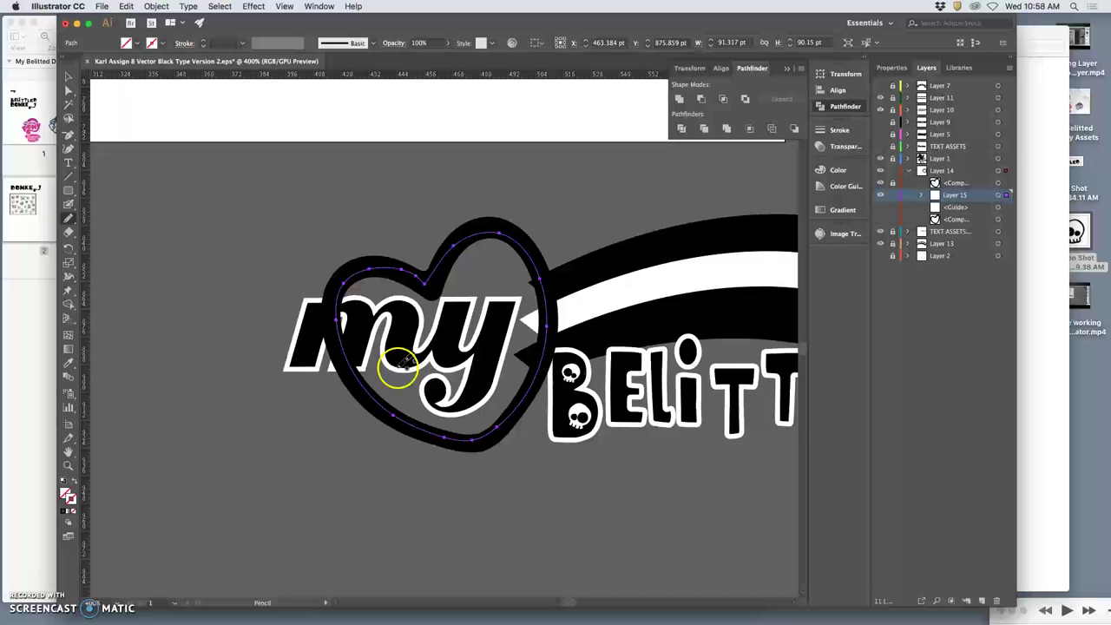
# - Fill the traced heart path with white #FFFFFF and deselect it
pyautogui.doubleClick(68, 495)
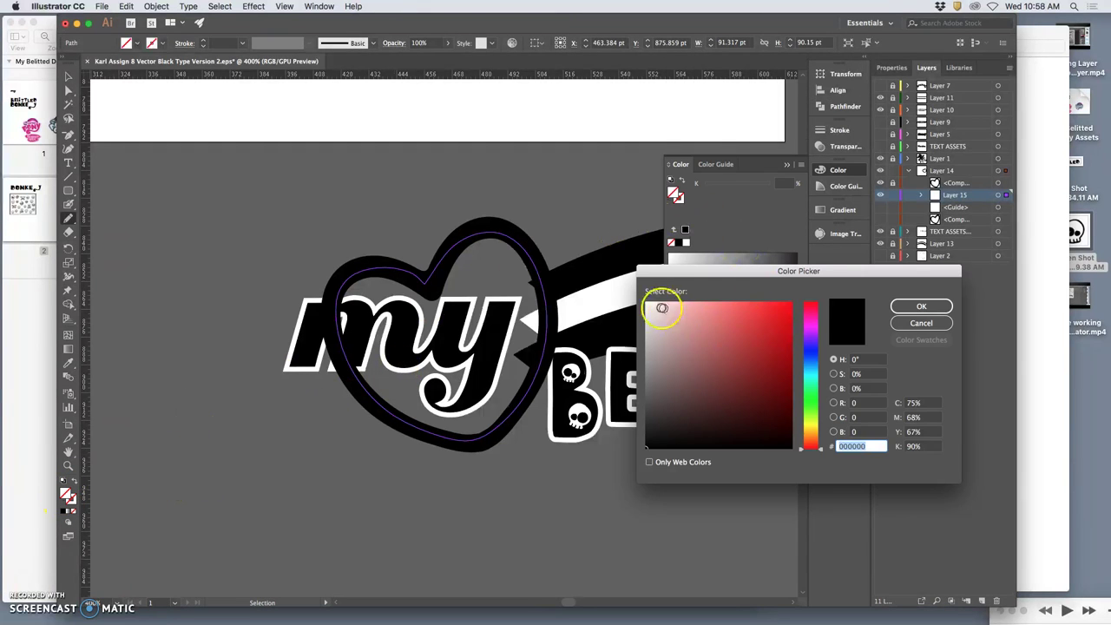
pyautogui.click(647, 306)
pyautogui.click(688, 245)
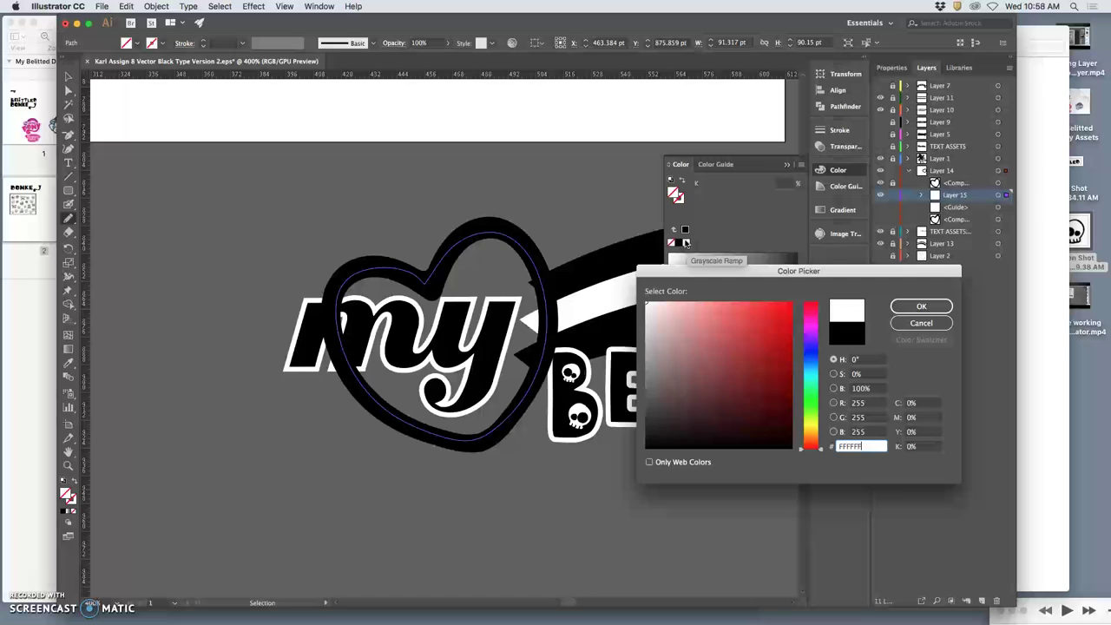
pyautogui.click(921, 306)
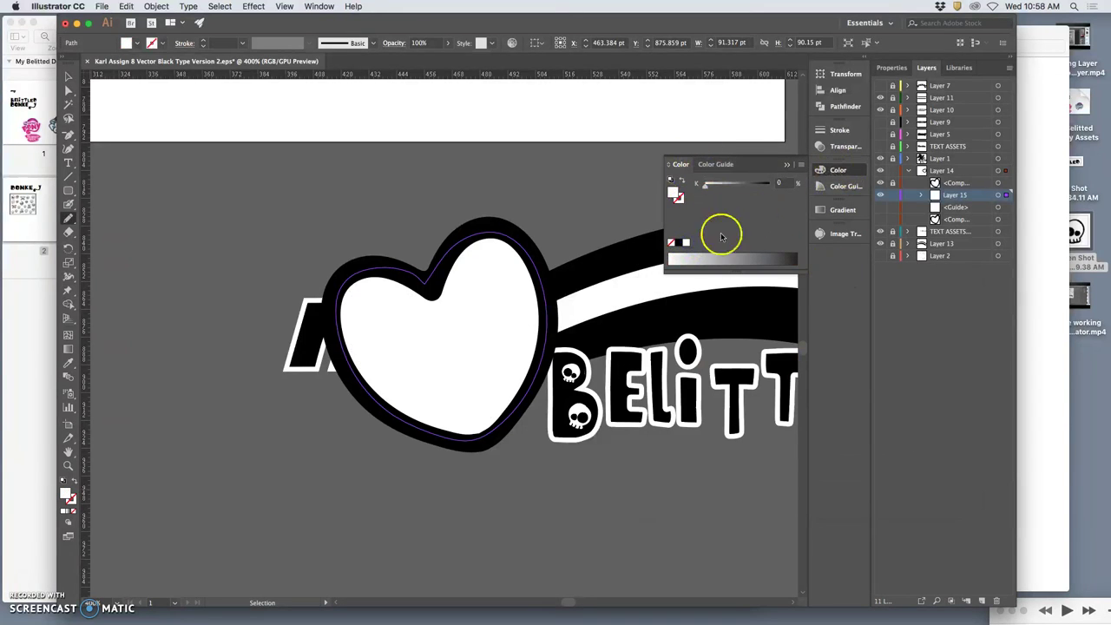
pyautogui.press('n')
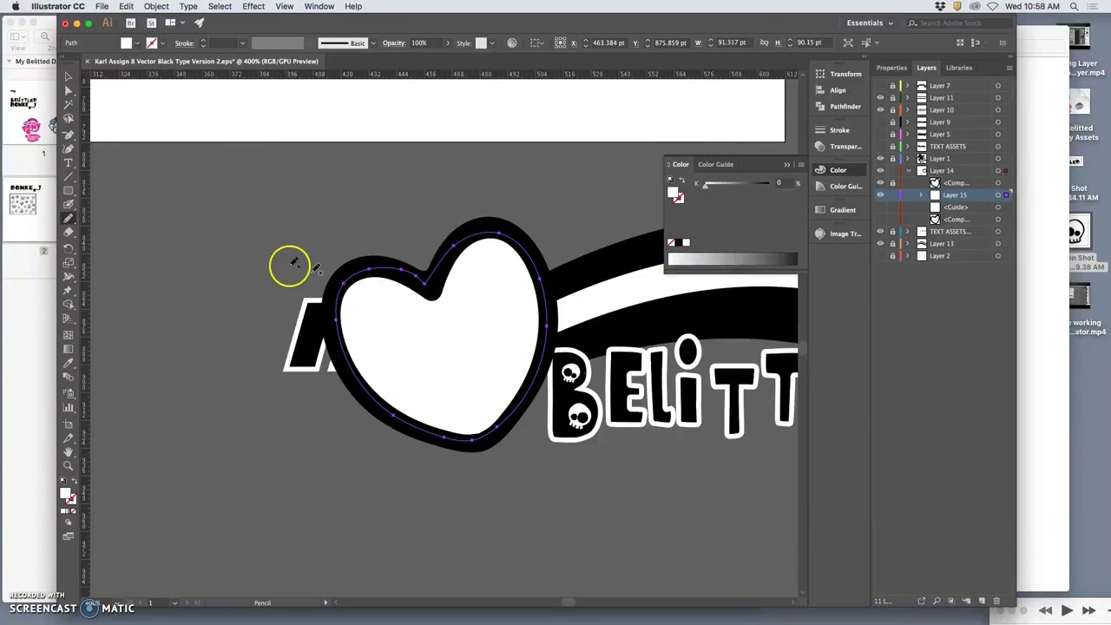
pyautogui.click(69, 90)
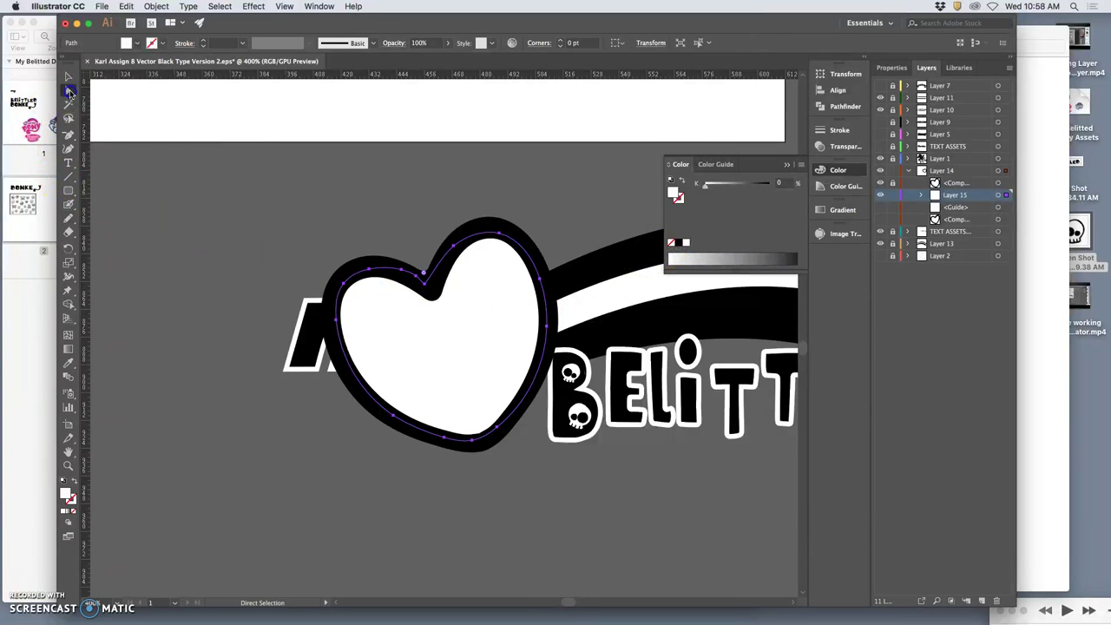
pyautogui.click(161, 165)
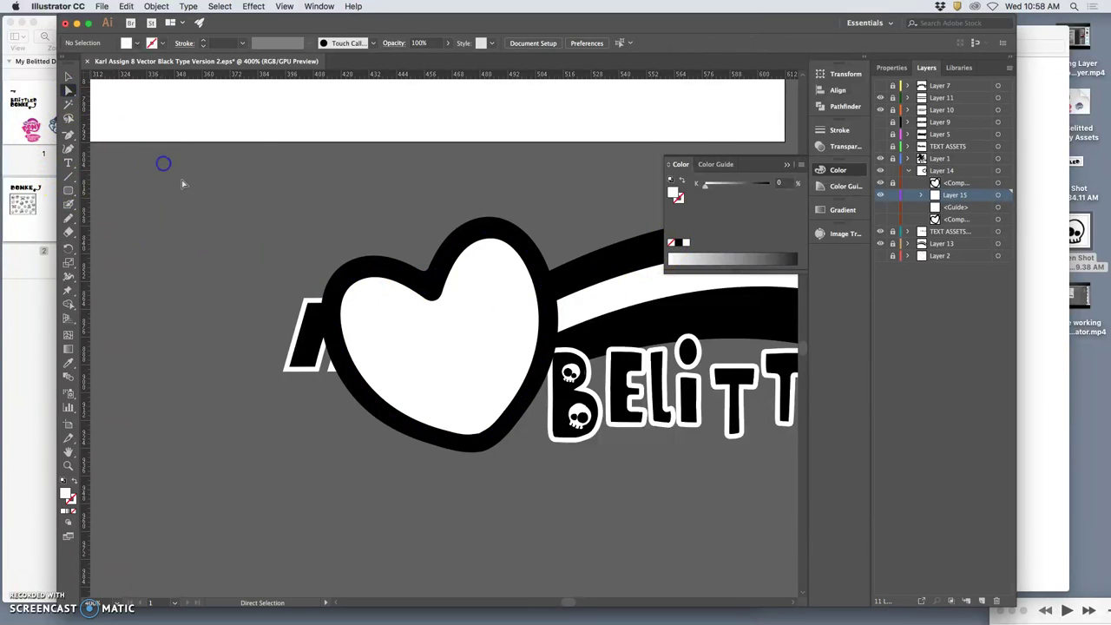
# - Move Layer 14 below the TEXT ASSETS layer
pyautogui.click(910, 172)
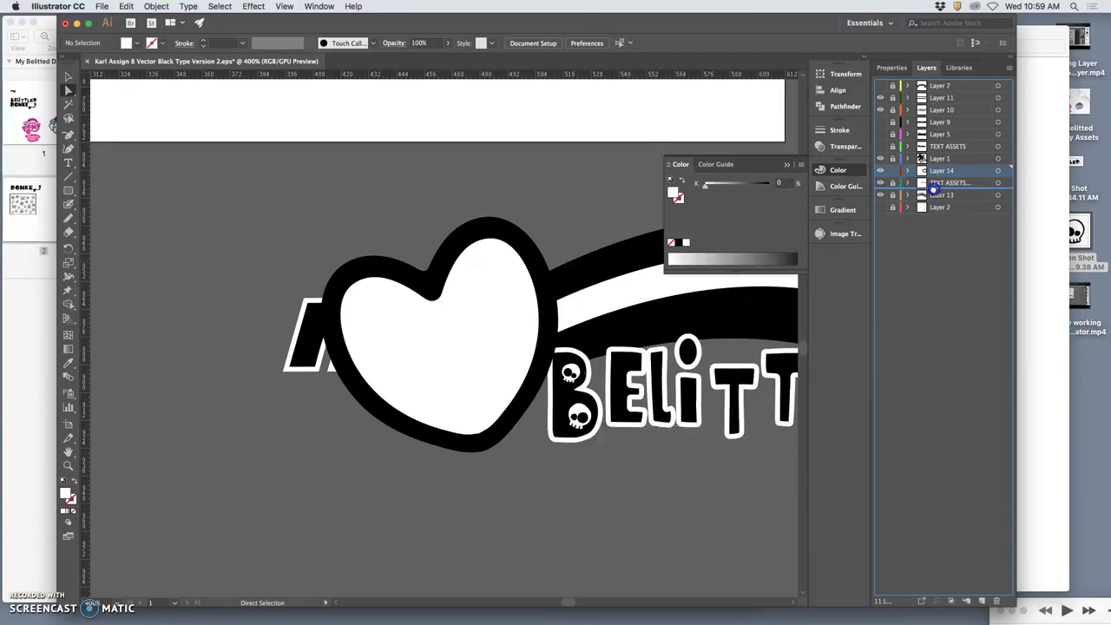
pyautogui.moveTo(934, 192); pyautogui.dragTo(933, 192)
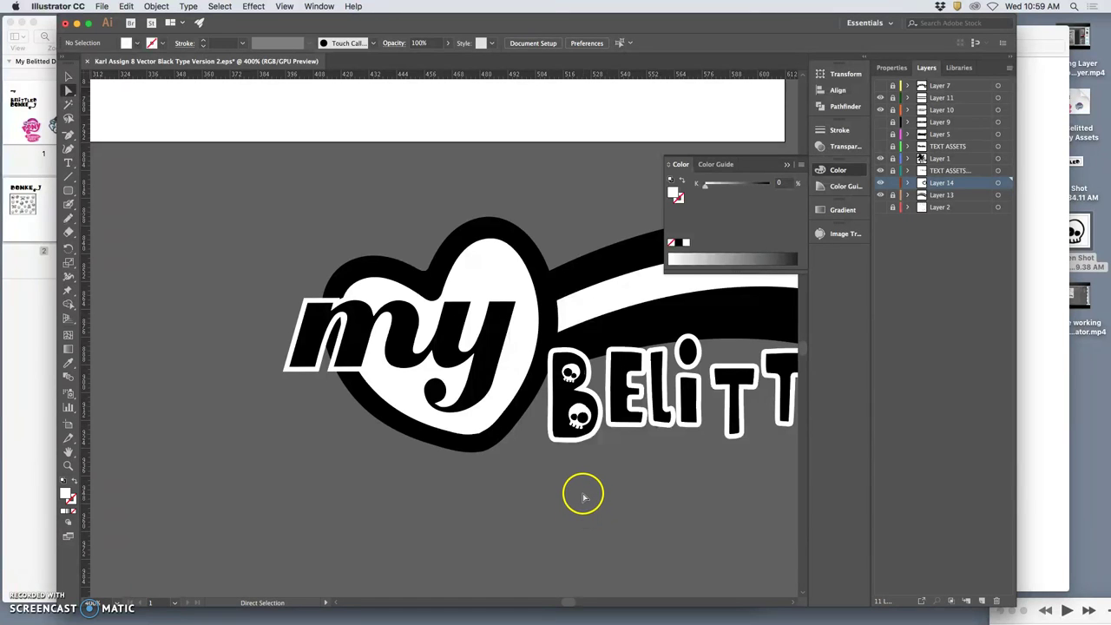
pyautogui.press('super+minus')
pyautogui.press('super+minus')
pyautogui.press('super+minus')
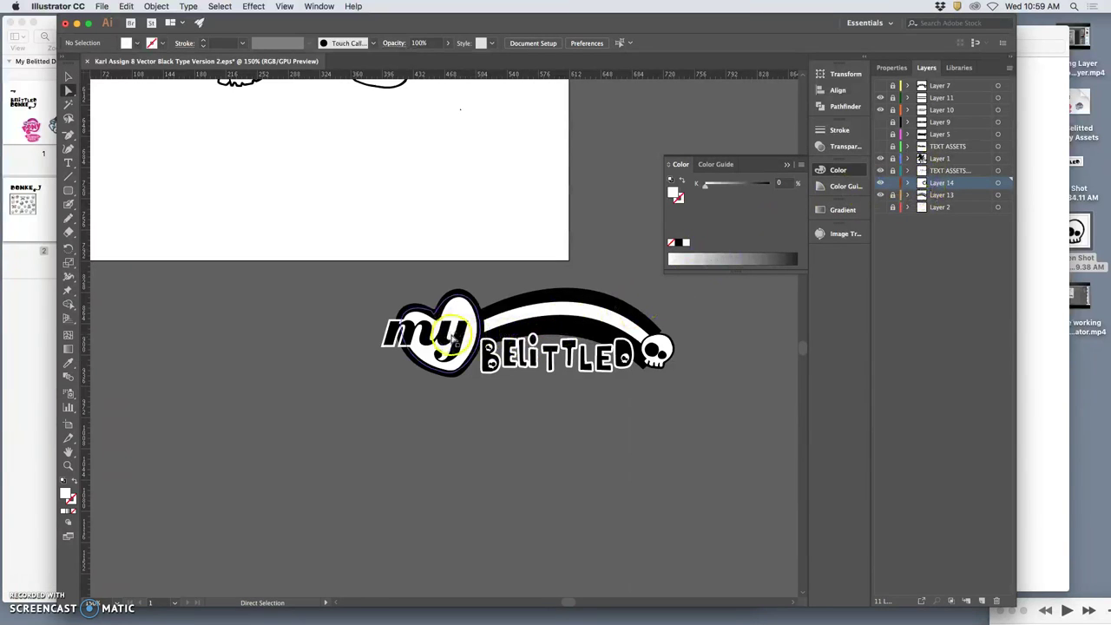
# - Move the 'my' lettering into the heart and nudge it right and up
pyautogui.click(908, 171)
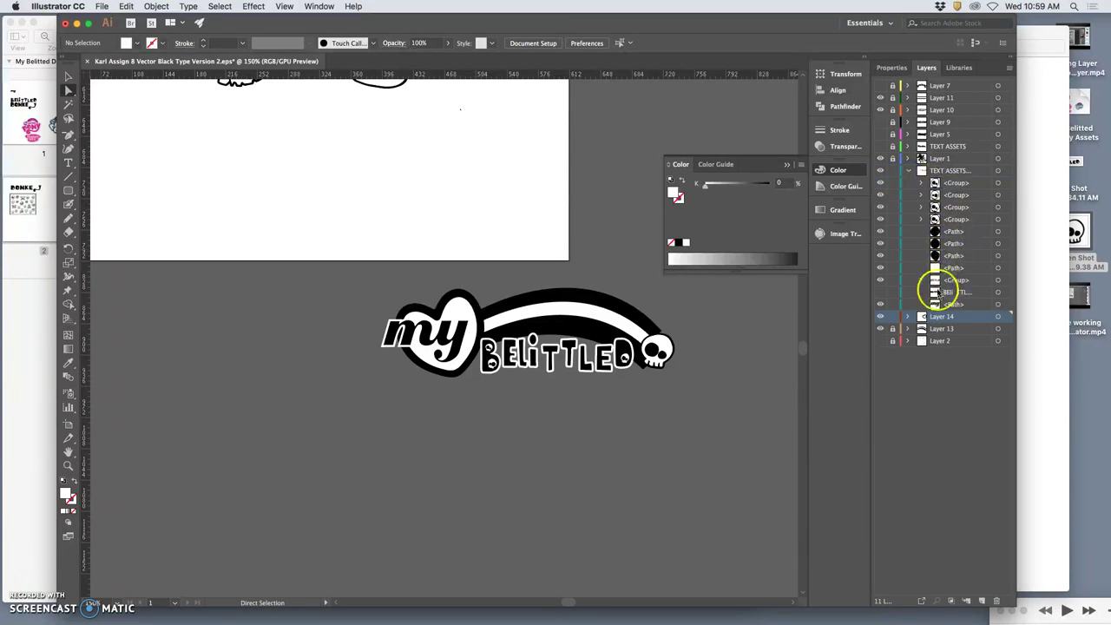
pyautogui.click(997, 304)
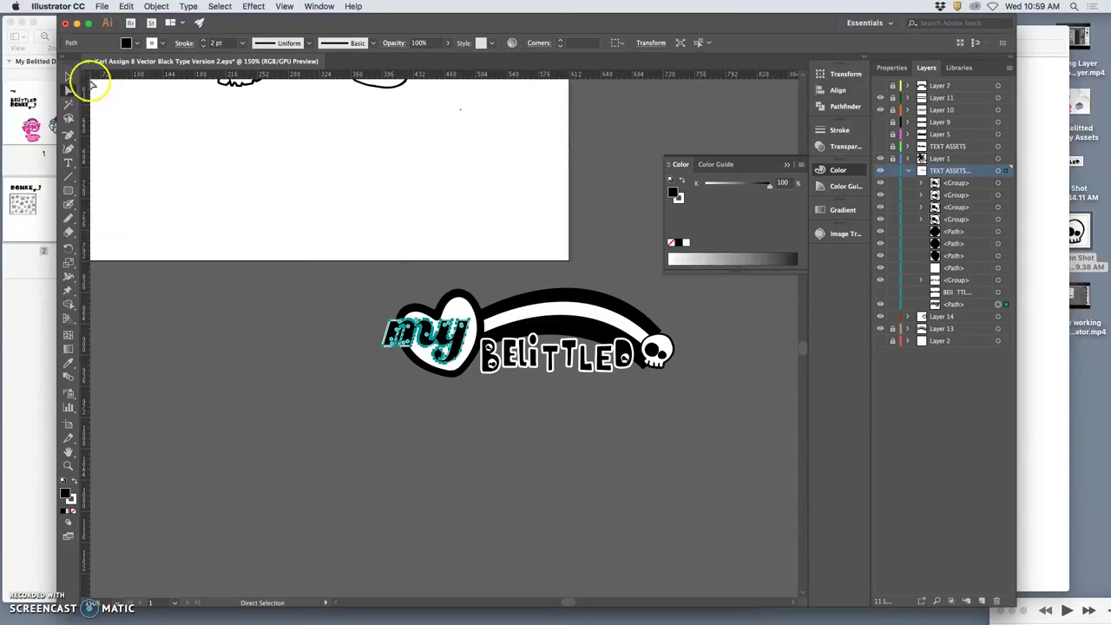
pyautogui.click(69, 77)
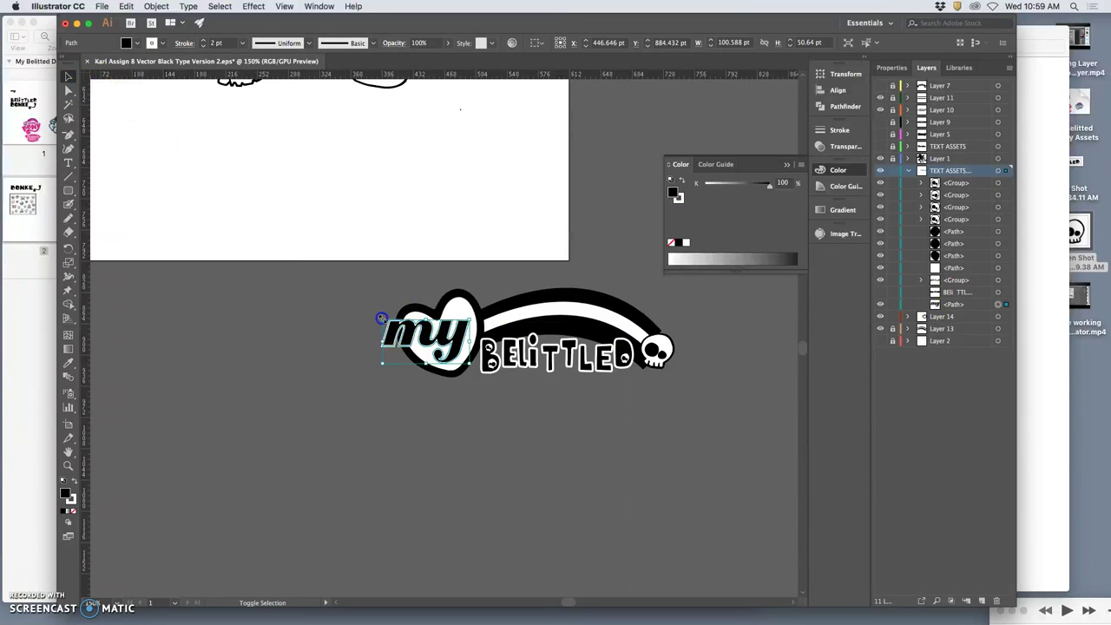
pyautogui.moveTo(382, 319); pyautogui.dragTo(440, 325)
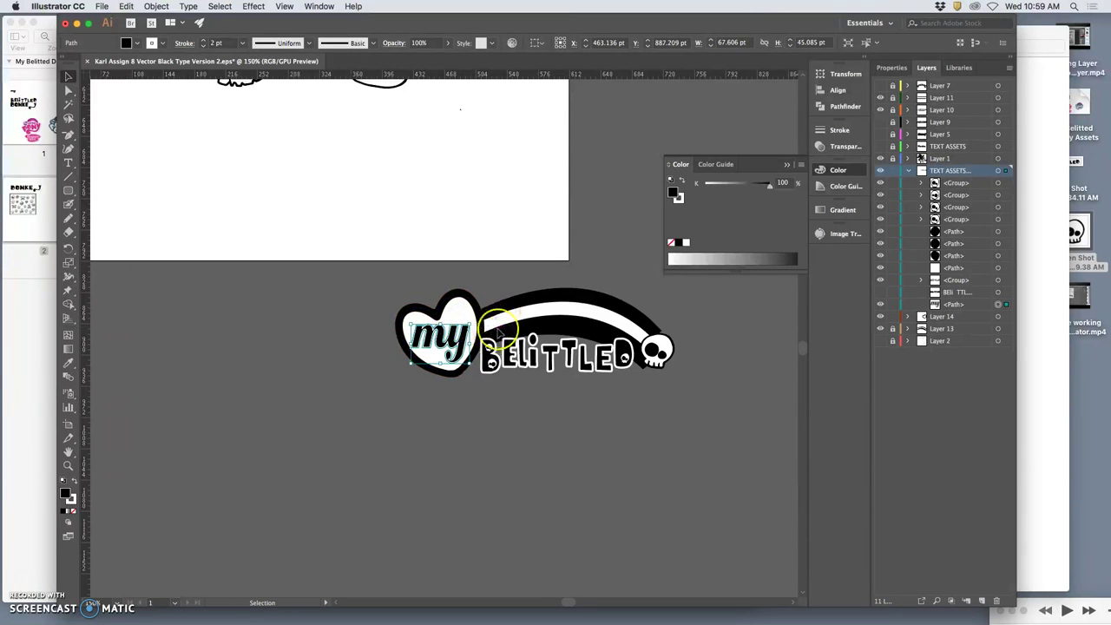
pyautogui.press('Right')
pyautogui.press('Right')
pyautogui.press('Up')
pyautogui.press('Up')
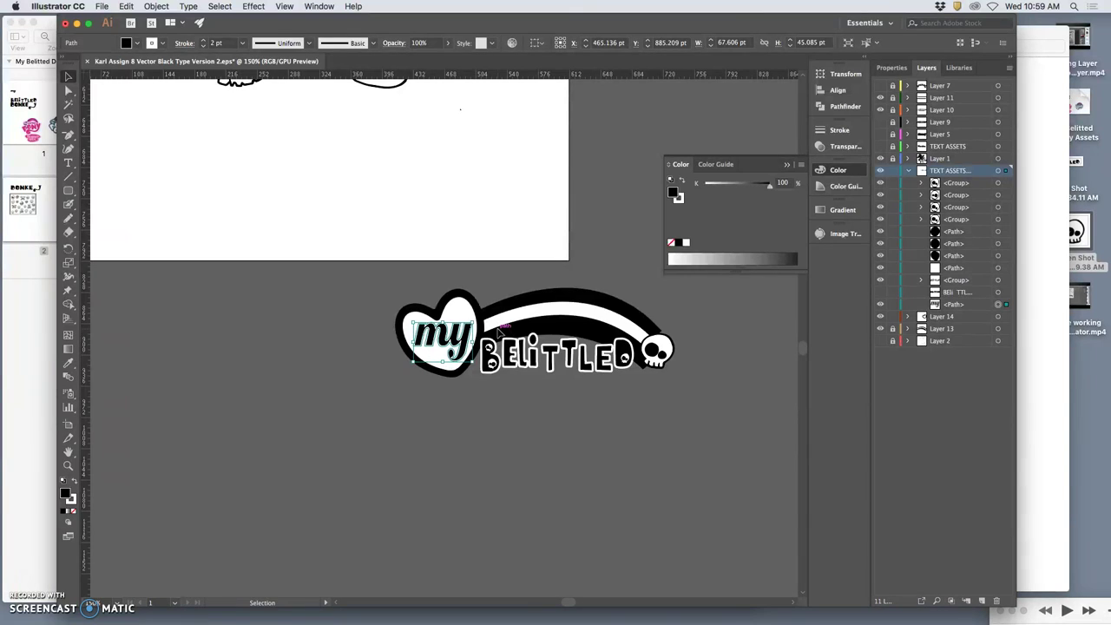
pyautogui.click(604, 429)
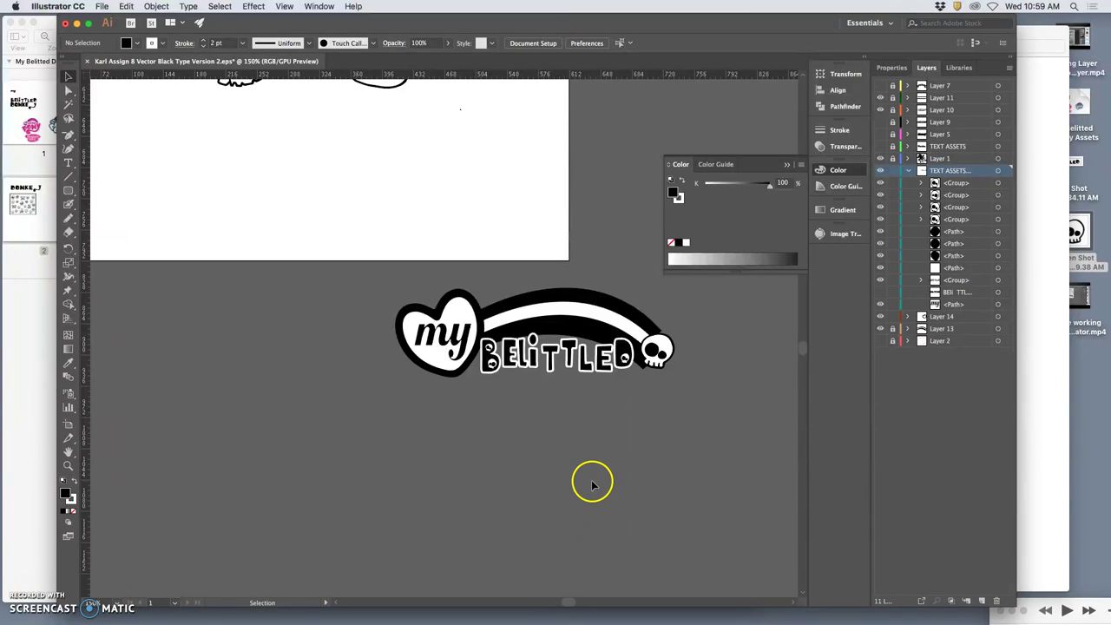
# - Fill the inner traced heart black and the outer heart outline white
pyautogui.hscroll(1, 587, 461)
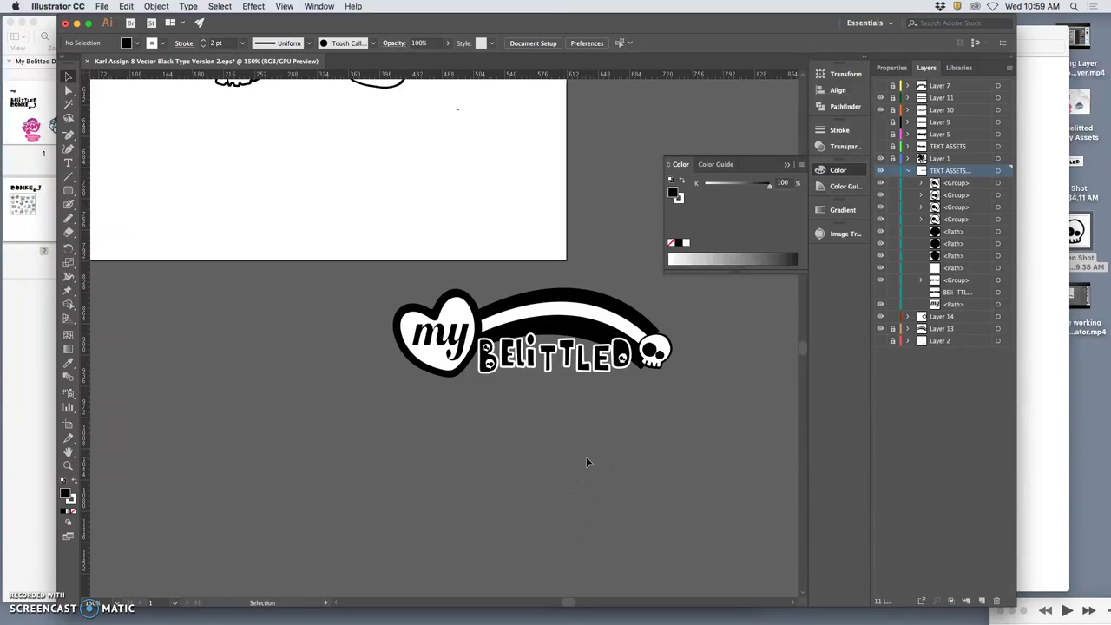
pyautogui.press('a')
pyautogui.press('super+equal')
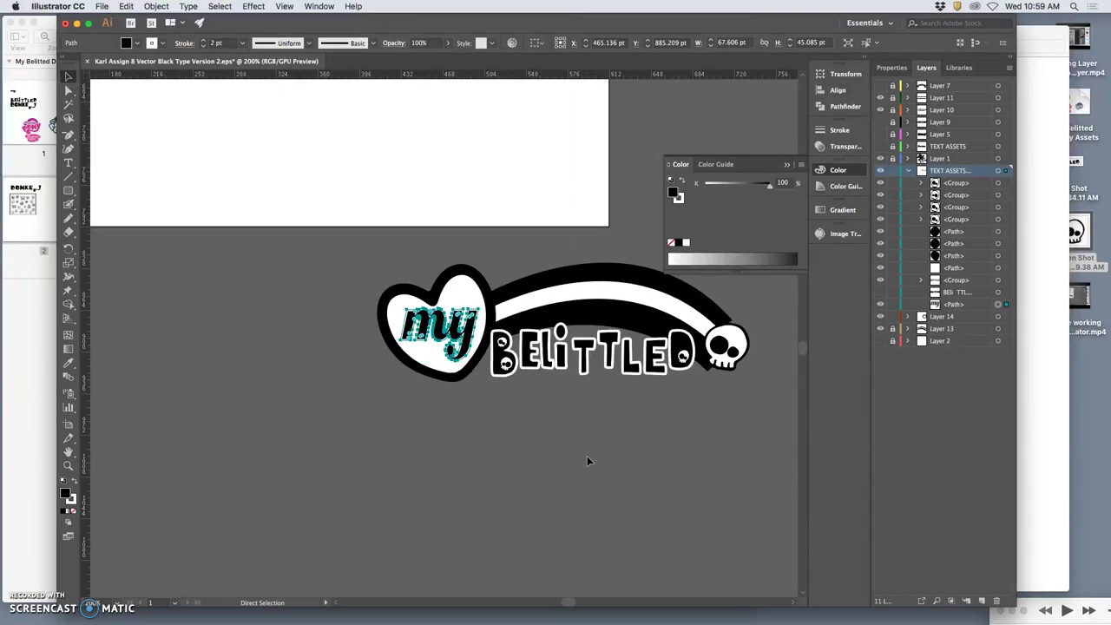
pyautogui.press('v')
pyautogui.press('super+equal')
pyautogui.press('super+equal')
pyautogui.press('super+equal')
pyautogui.press('super+equal')
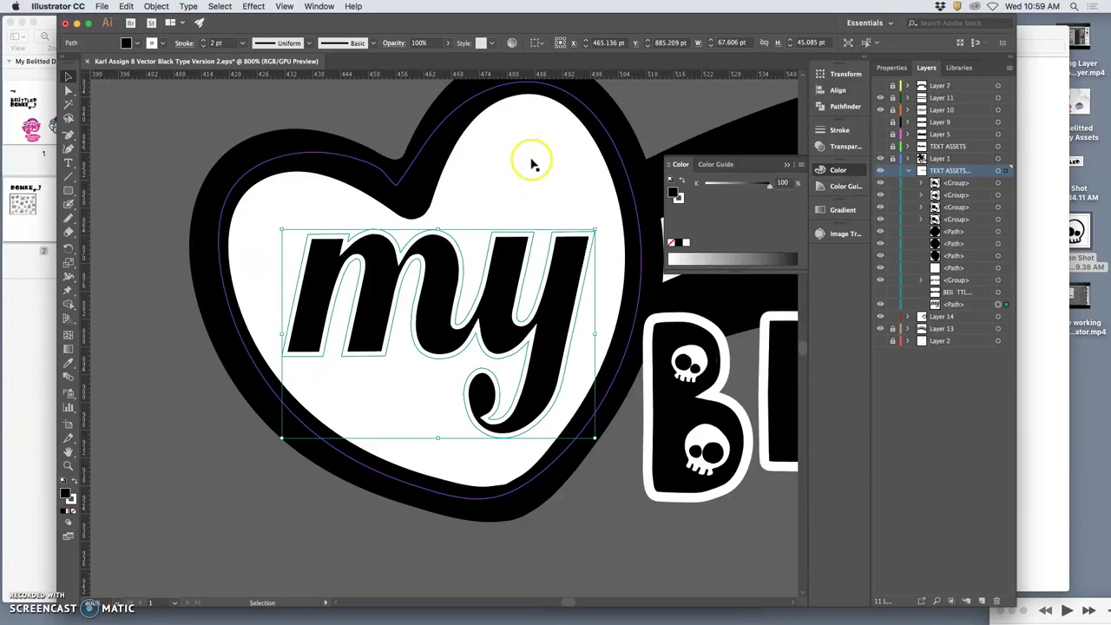
pyautogui.click(532, 163)
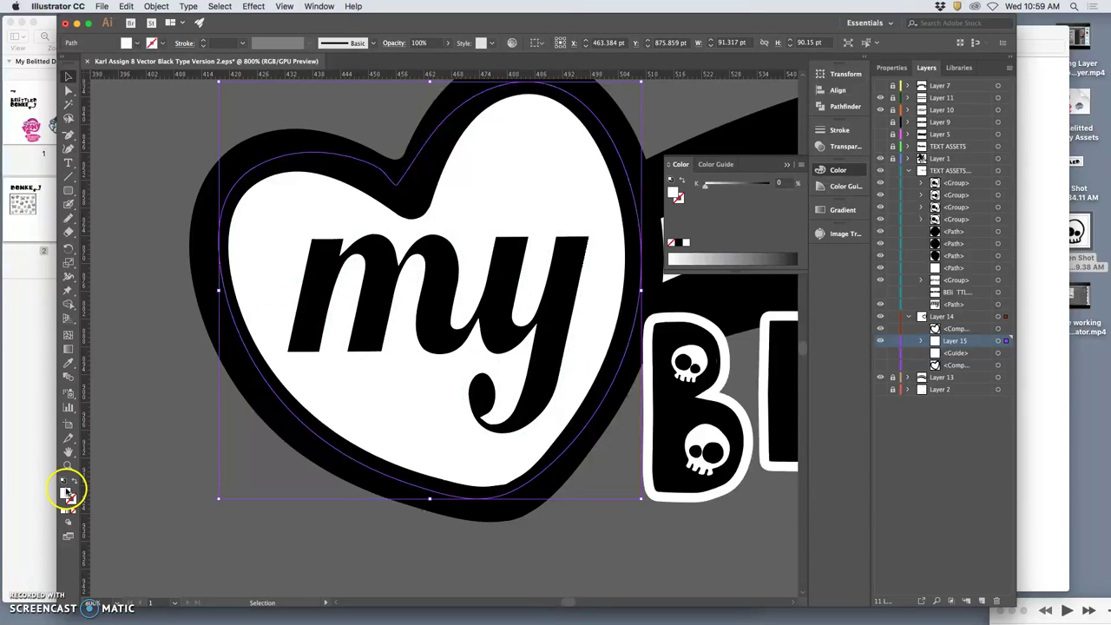
pyautogui.doubleClick(68, 492)
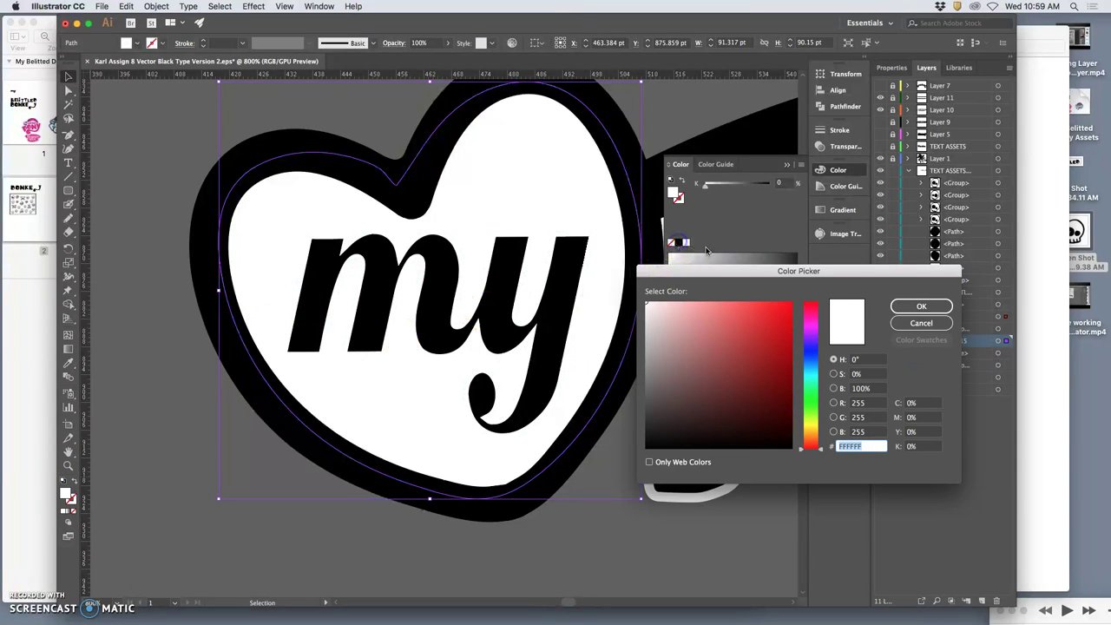
pyautogui.click(916, 306)
pyautogui.click(679, 243)
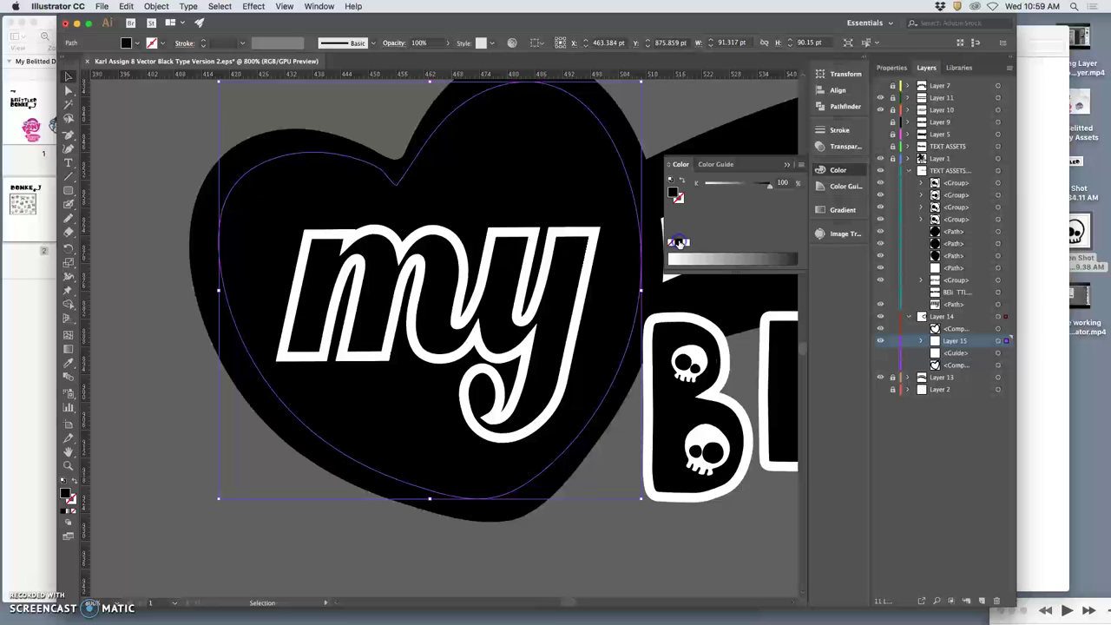
pyautogui.click(254, 155)
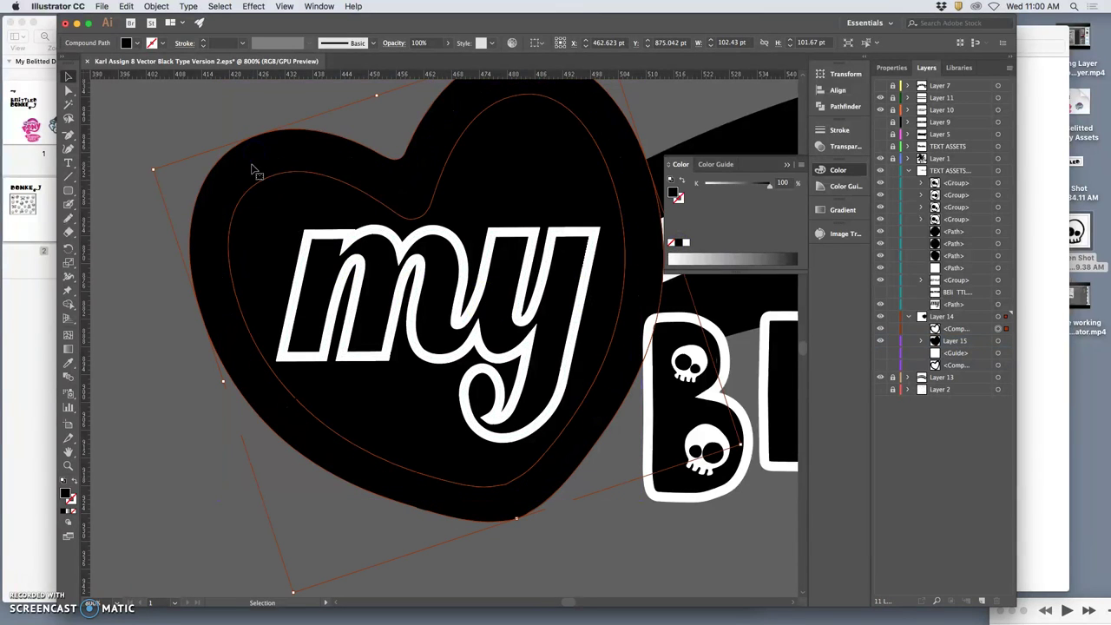
pyautogui.click(686, 243)
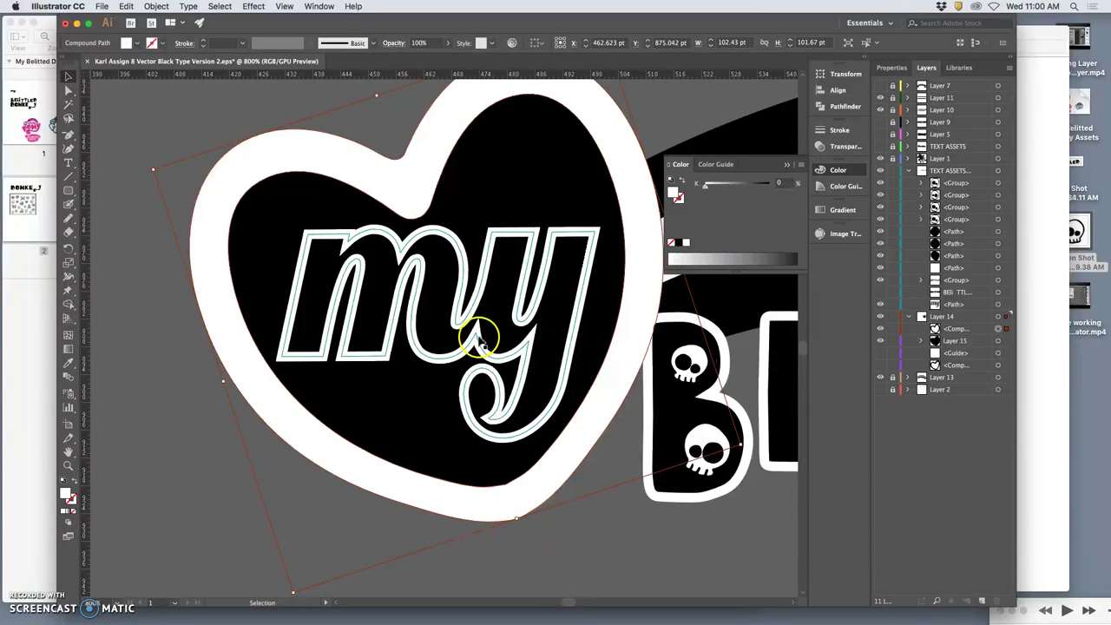
# - Select the 'my' lettering and set its stroke colour to white
pyautogui.click(480, 341)
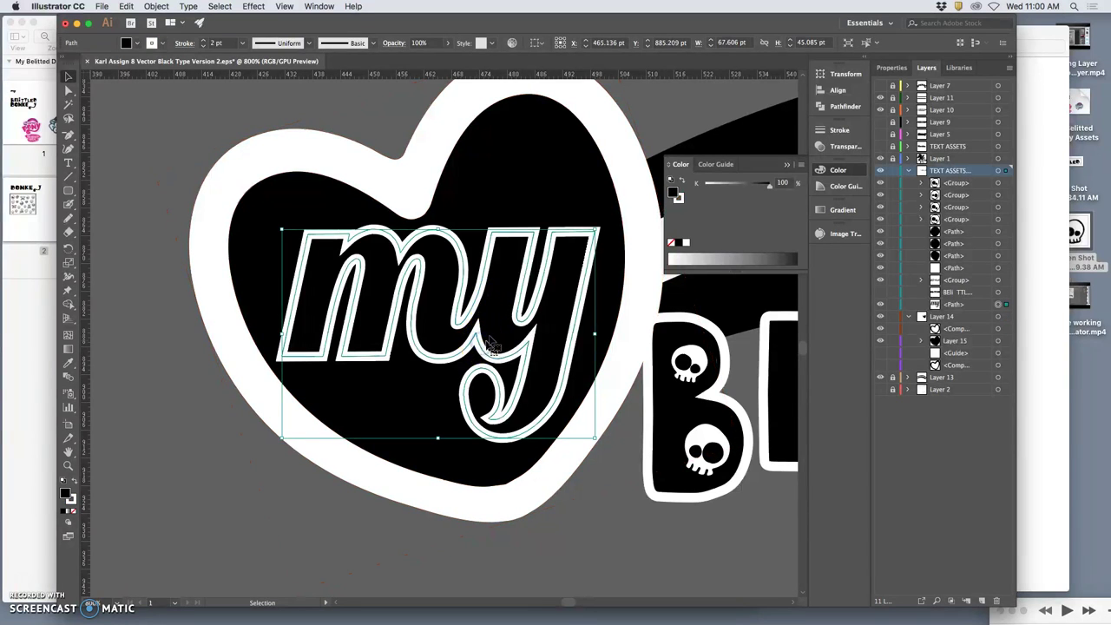
pyautogui.click(164, 46)
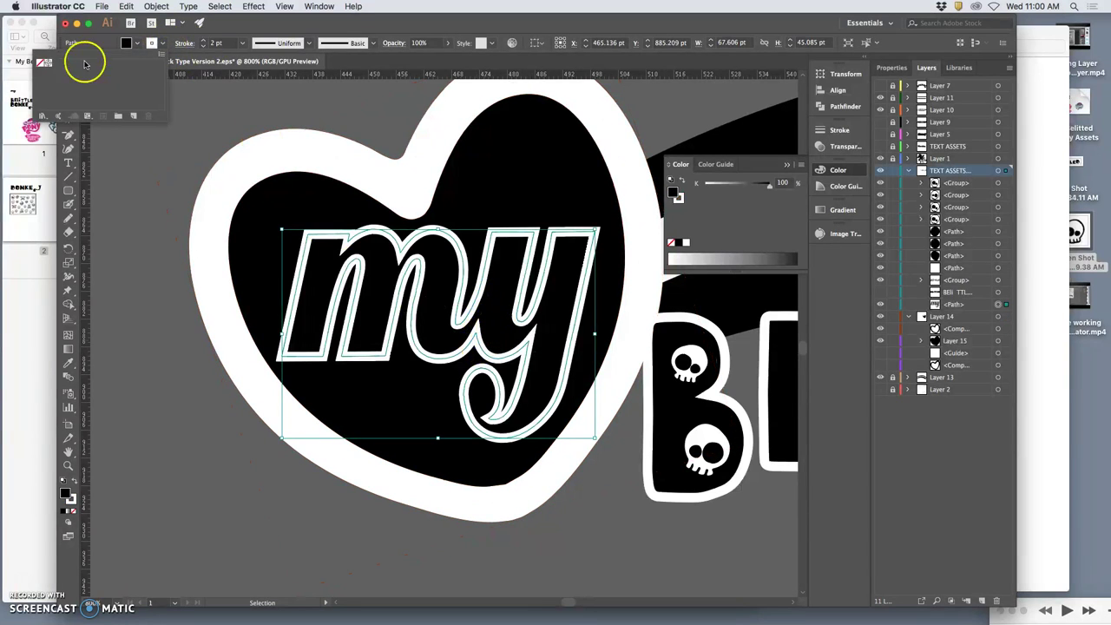
pyautogui.click(145, 44)
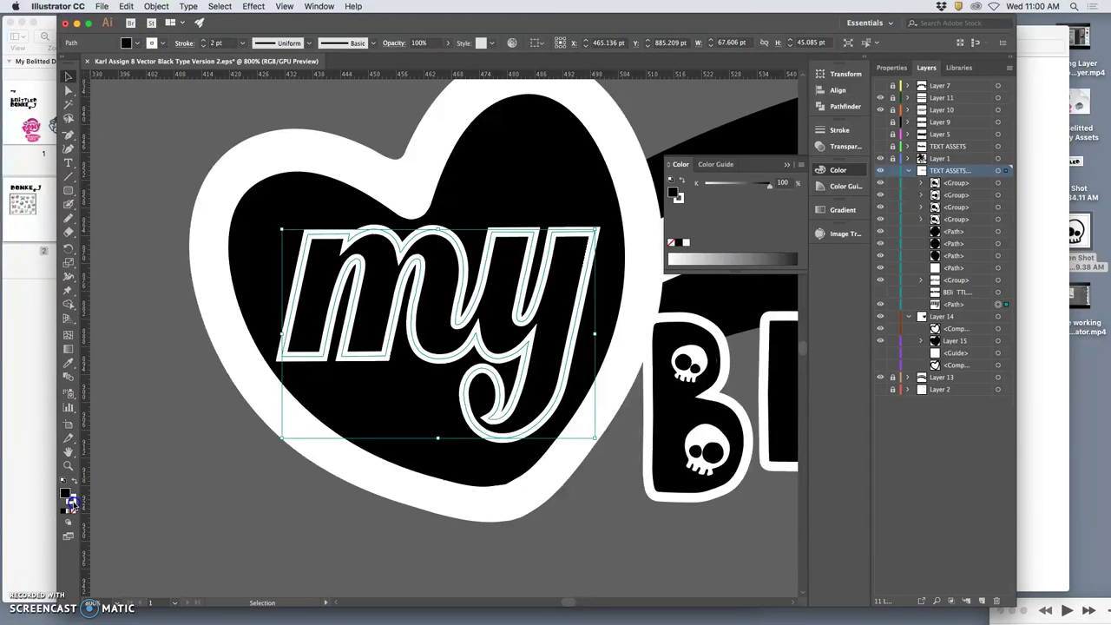
pyautogui.click(73, 504)
pyautogui.click(683, 238)
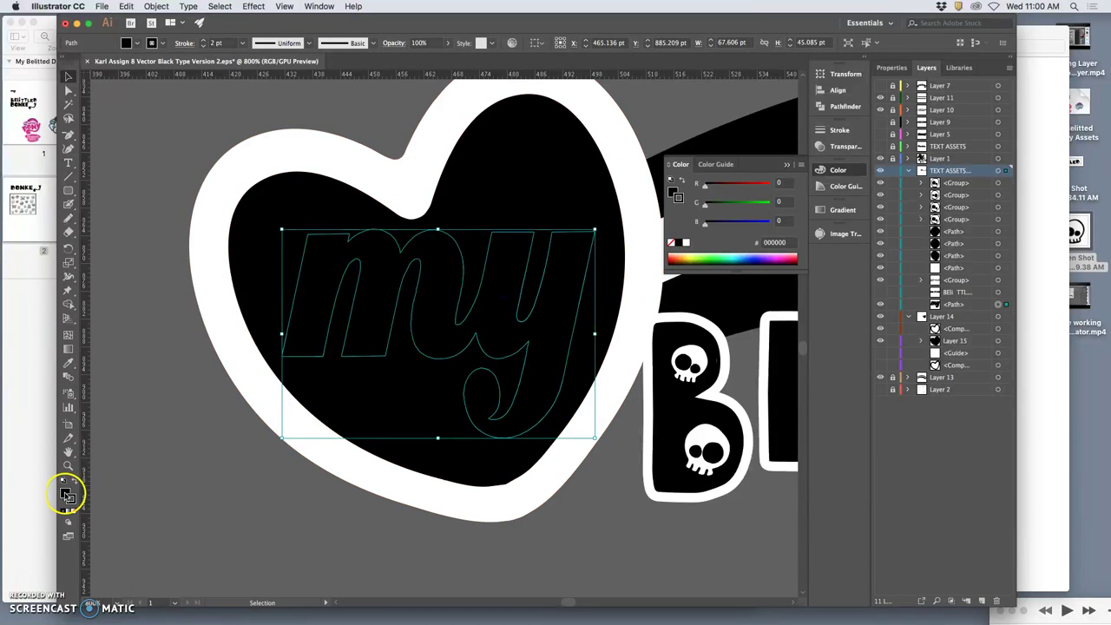
# - Fill the 'my' lettering with white from the Color panel swatch, then deselect
pyautogui.doubleClick(71, 488)
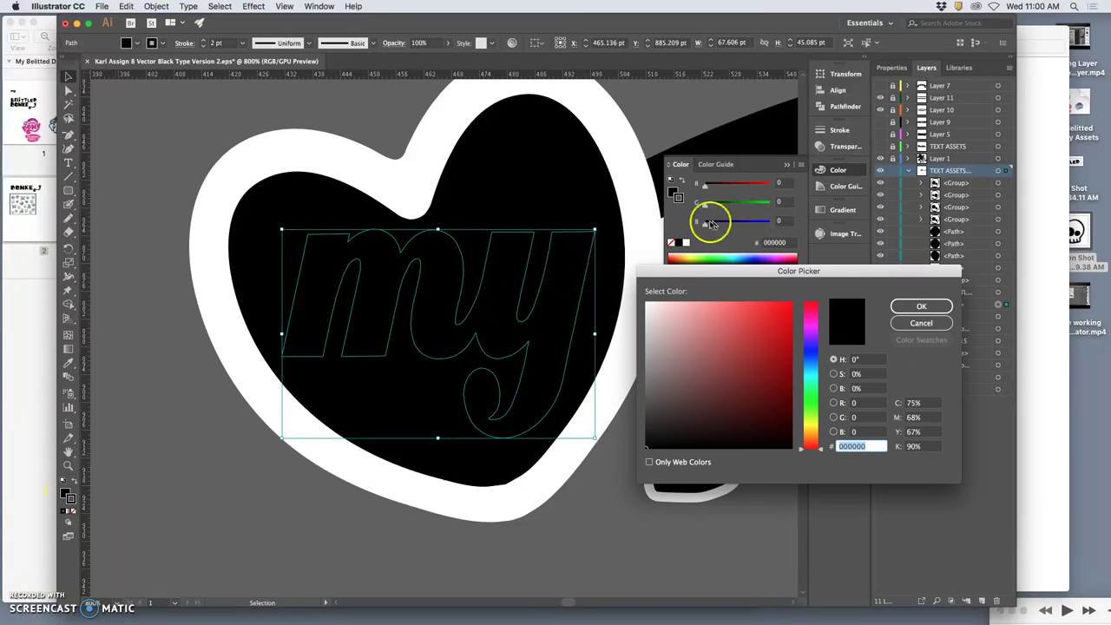
pyautogui.click(921, 309)
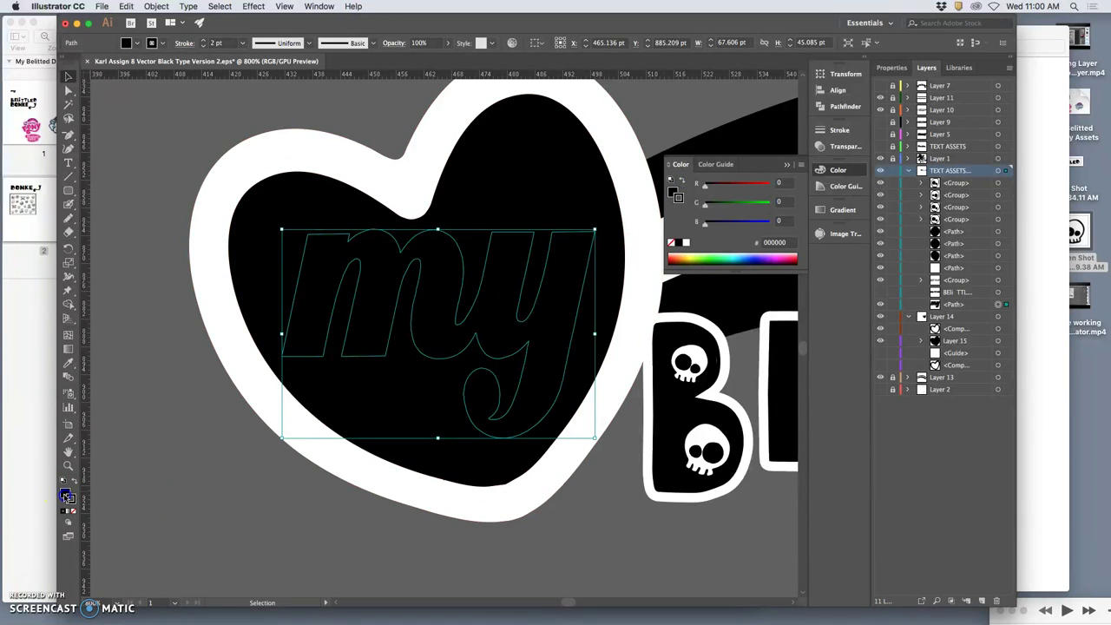
pyautogui.click(678, 242)
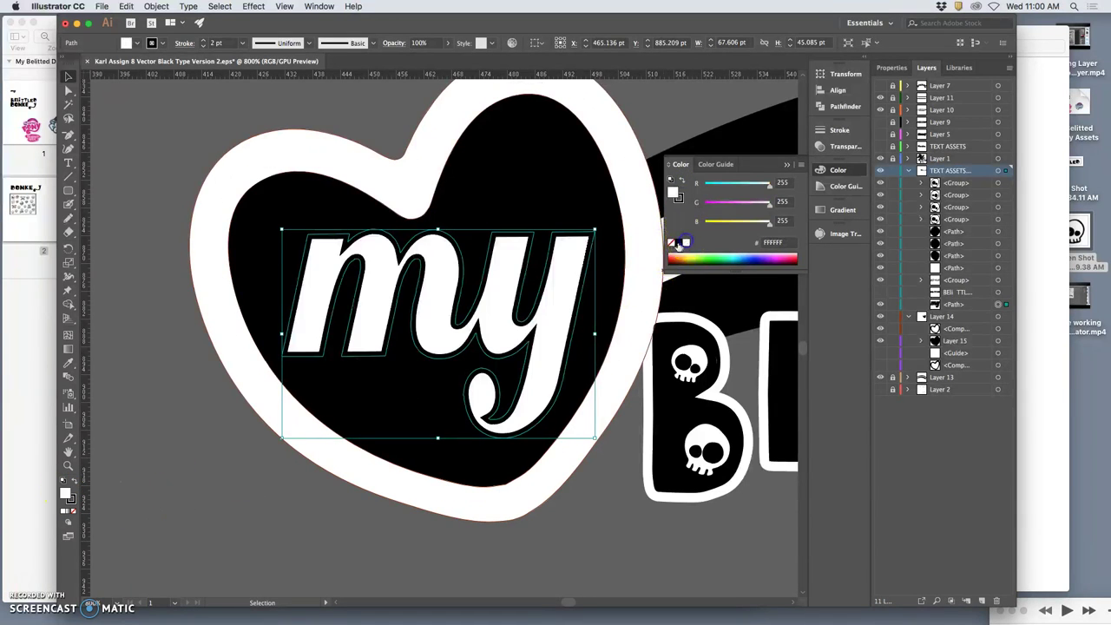
pyautogui.click(226, 499)
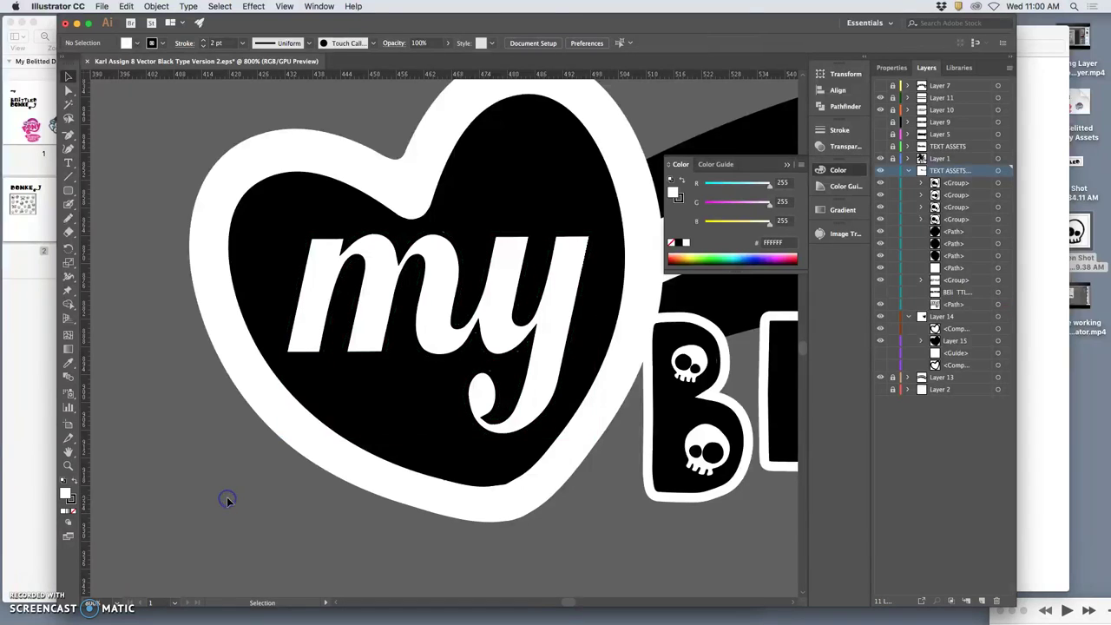
# - Convert the 'my' lettering's stroke to shapes with Object > Path > Outline Stroke
pyautogui.click(514, 345)
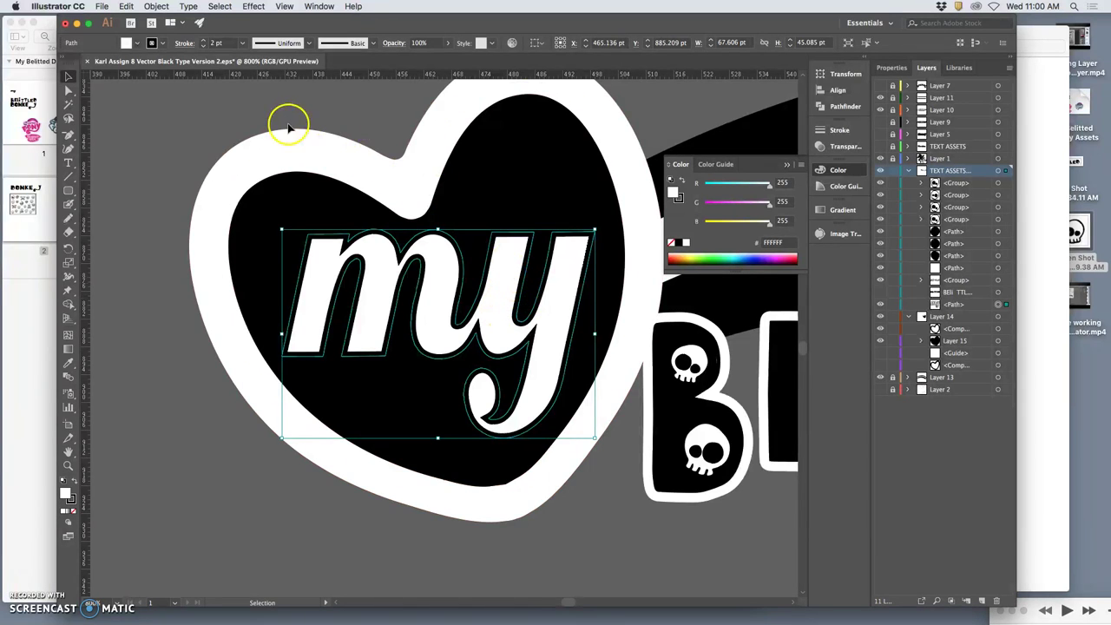
pyautogui.click(150, 7)
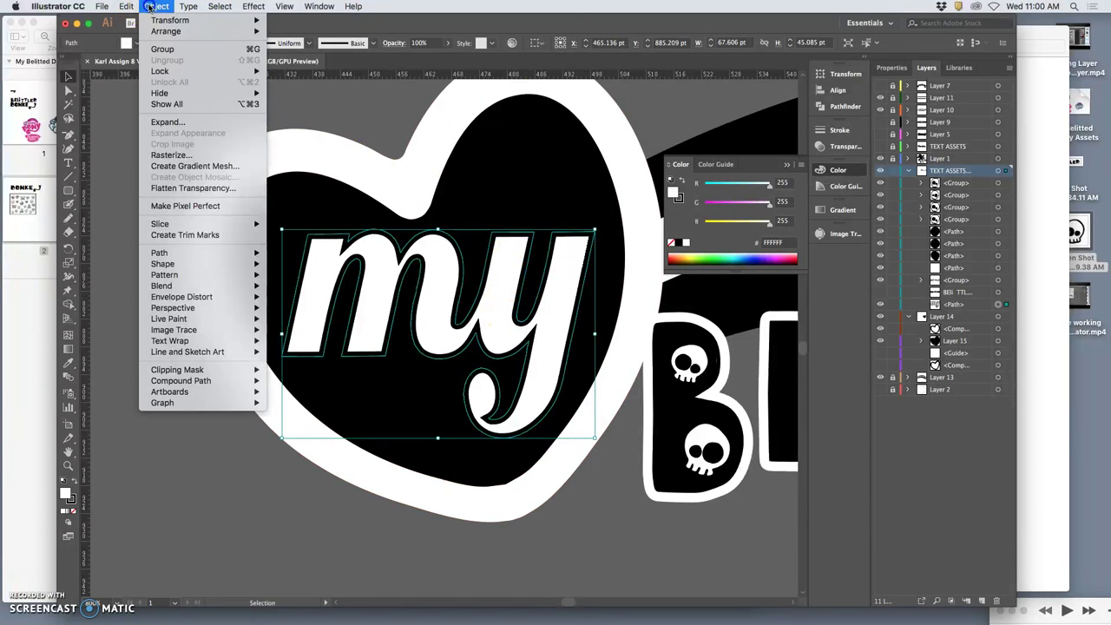
pyautogui.moveTo(176, 252)
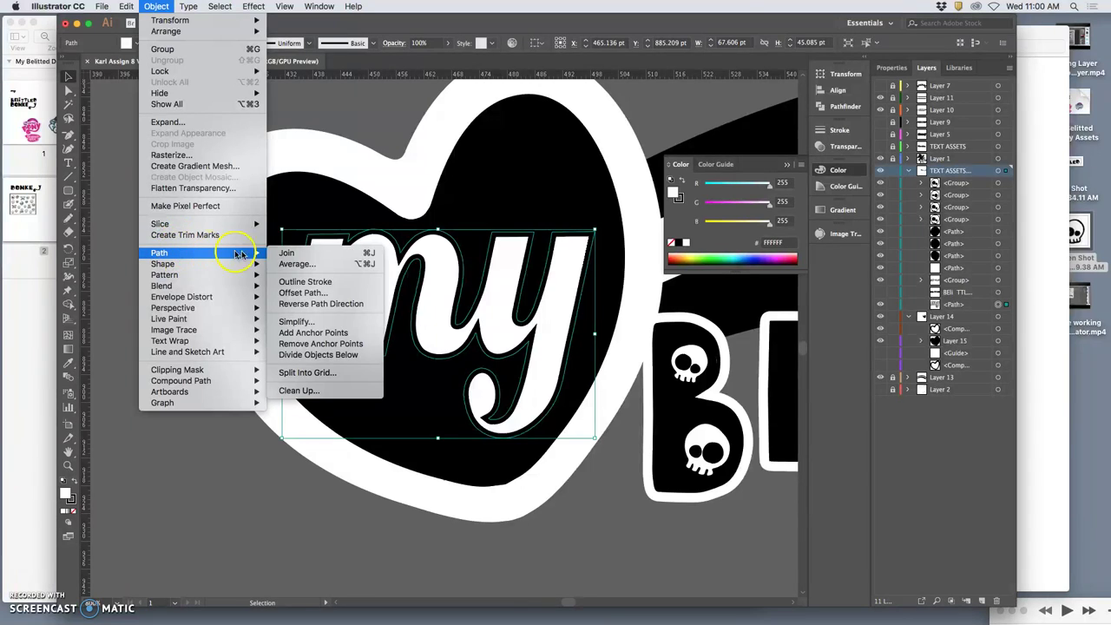
pyautogui.click(292, 283)
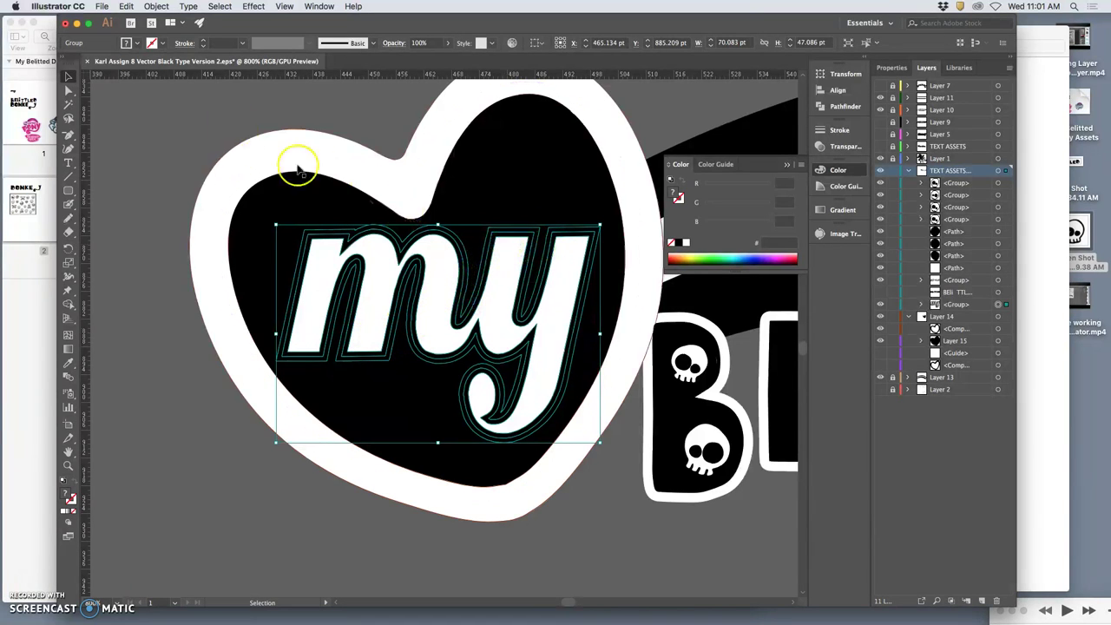
# - Fill the outlined lettering group with white
pyautogui.click(154, 44)
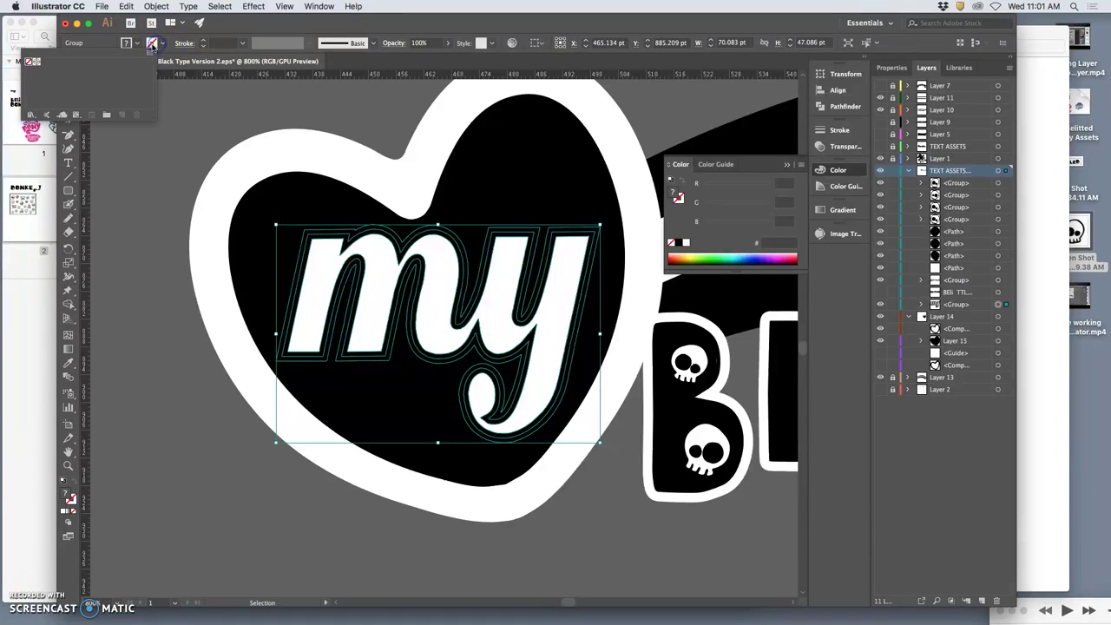
pyautogui.click(154, 44)
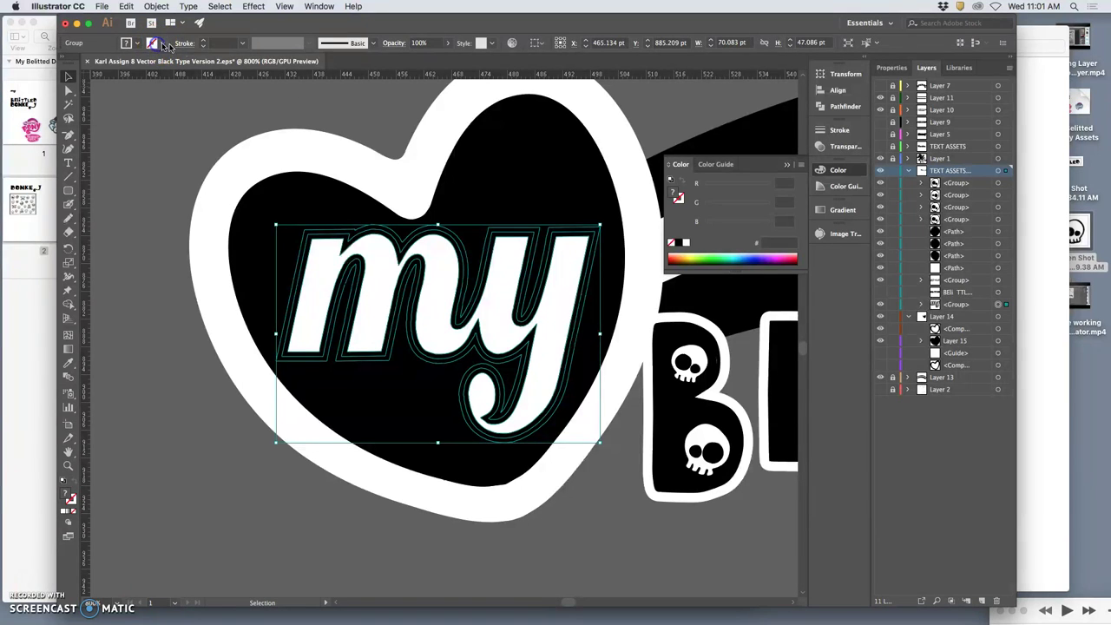
pyautogui.click(687, 243)
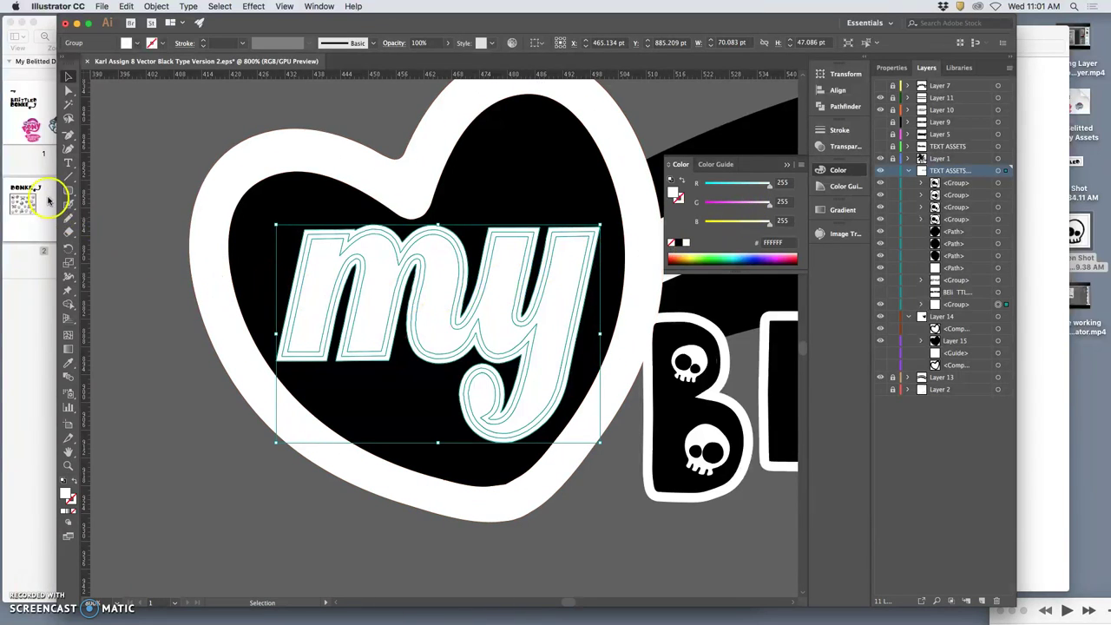
# - Outline the remaining stroke and select the 'my' compound path up close
pyautogui.click(154, 7)
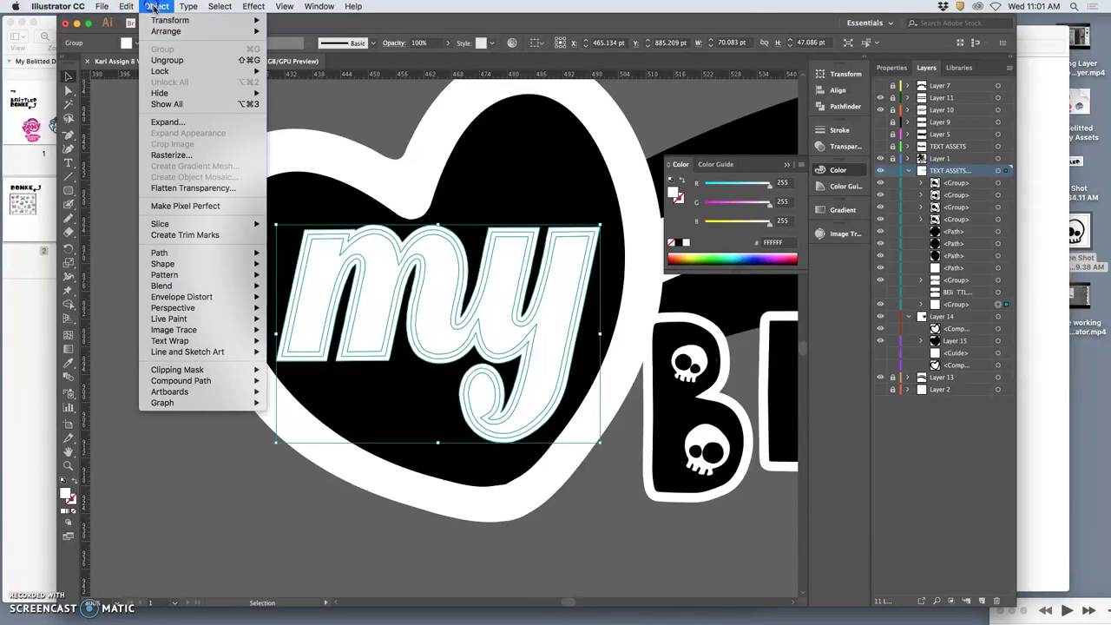
pyautogui.moveTo(178, 253)
pyautogui.click(300, 281)
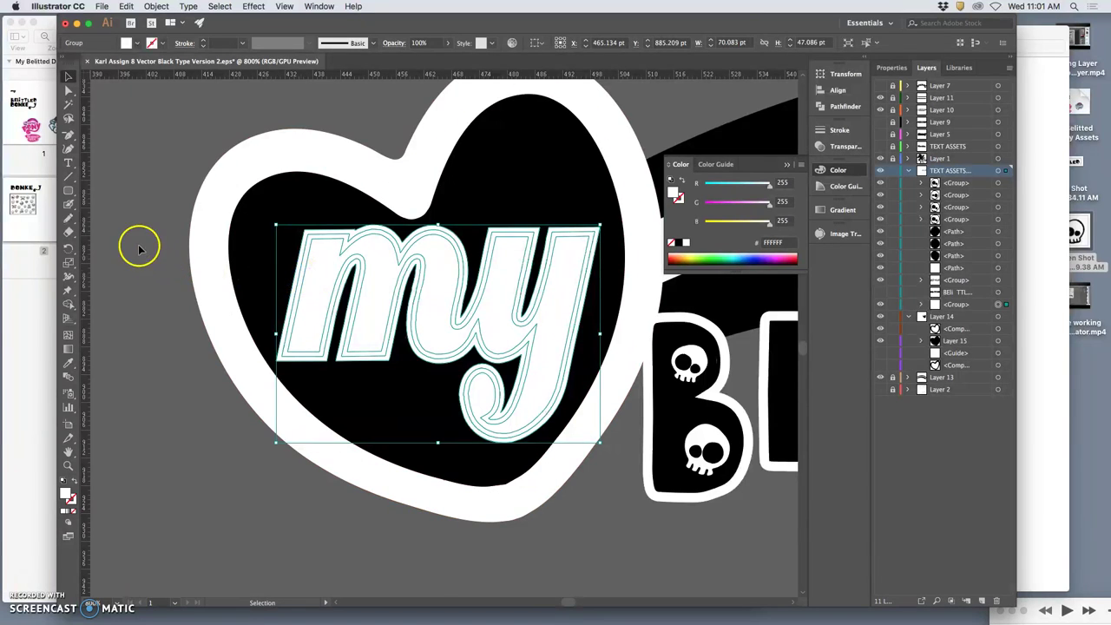
pyautogui.click(69, 89)
pyautogui.click(120, 108)
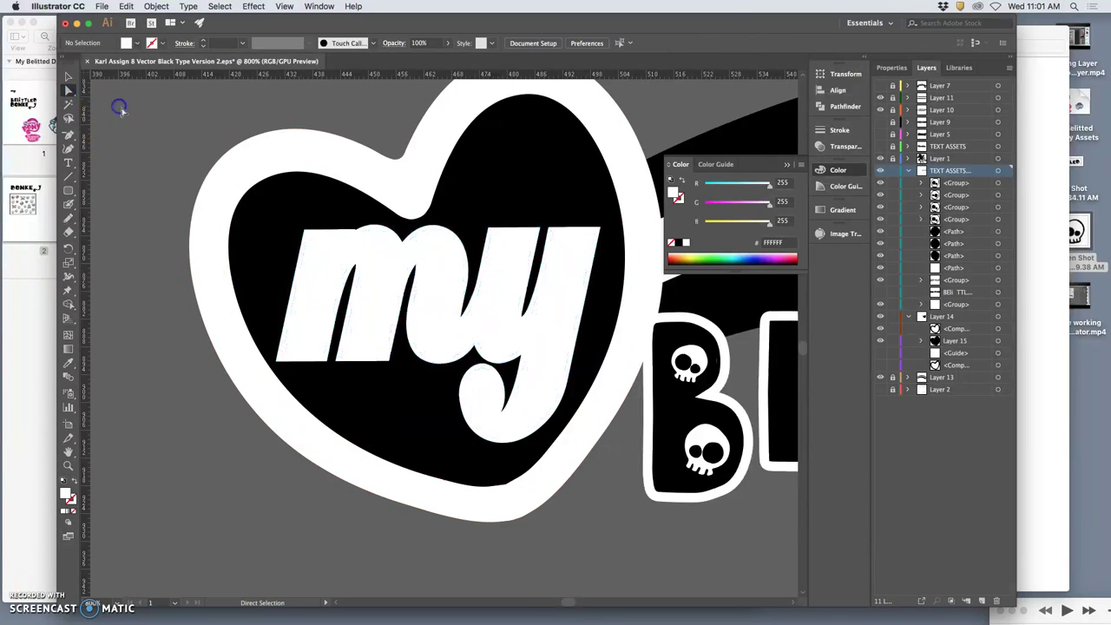
pyautogui.click(327, 238)
pyautogui.press('super+equal')
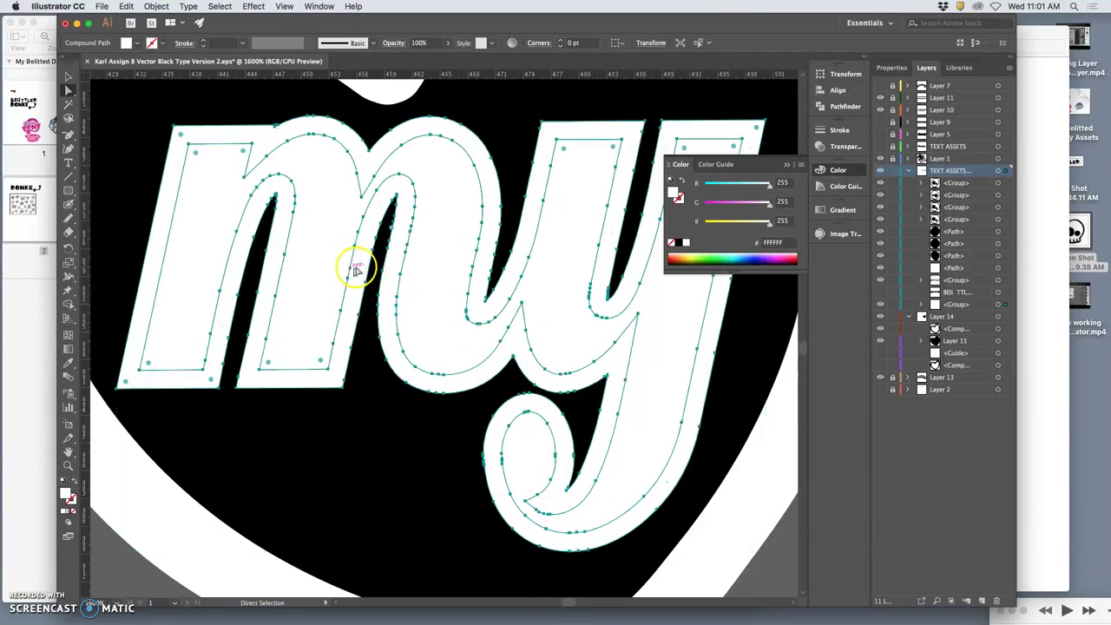
# - Inspect the lettering groups in the Layers panel and toggle the black background's visibility
pyautogui.click(392, 402)
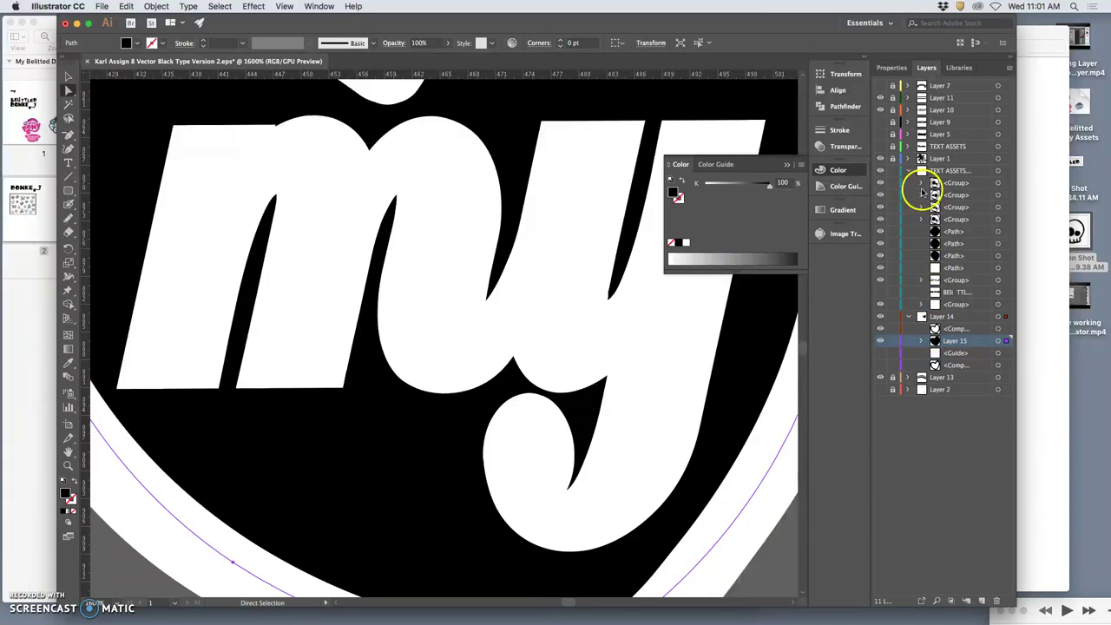
pyautogui.click(920, 305)
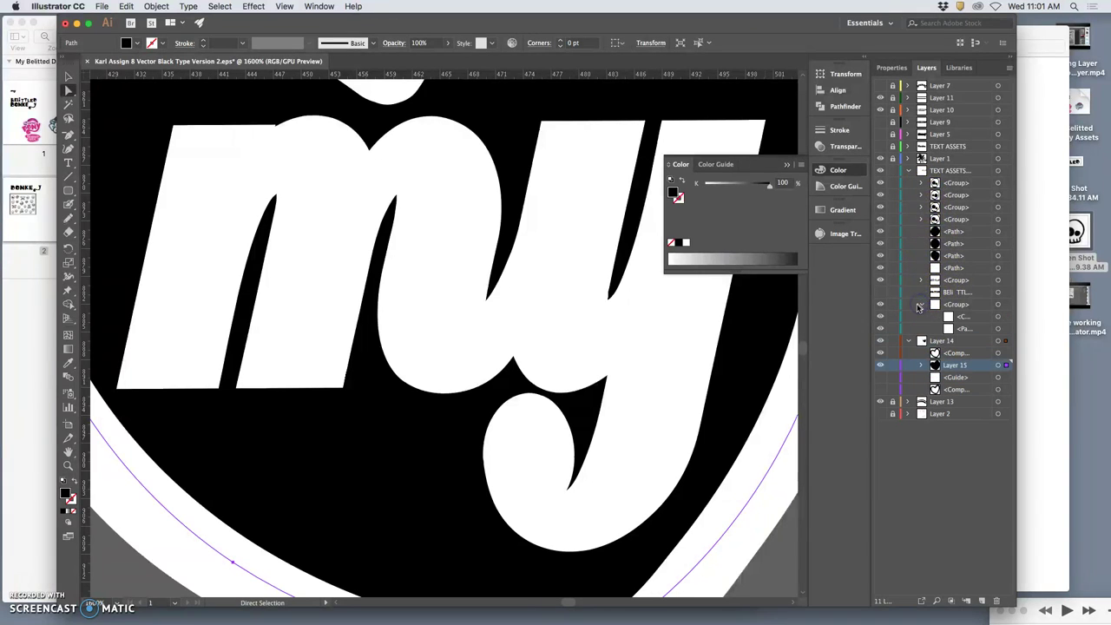
pyautogui.click(922, 305)
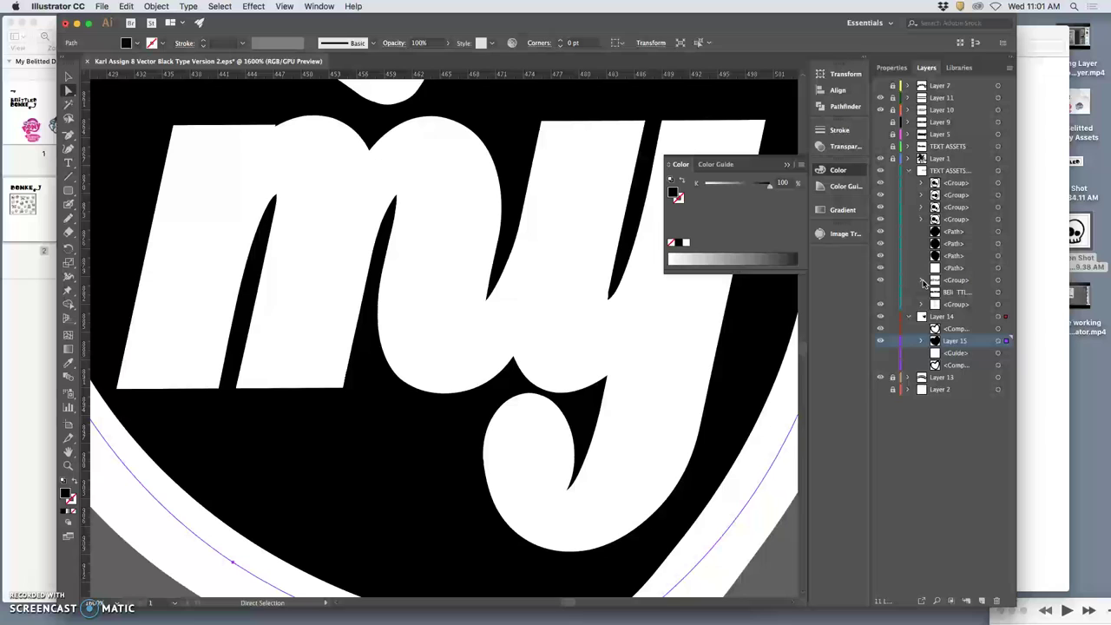
pyautogui.click(921, 281)
pyautogui.click(884, 287)
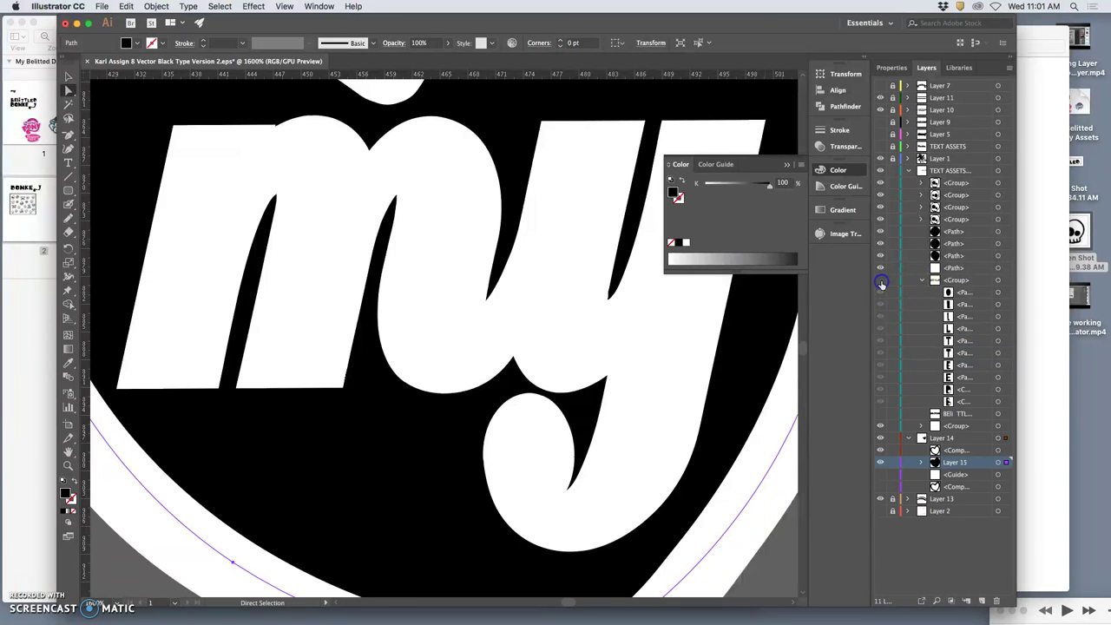
pyautogui.click(921, 280)
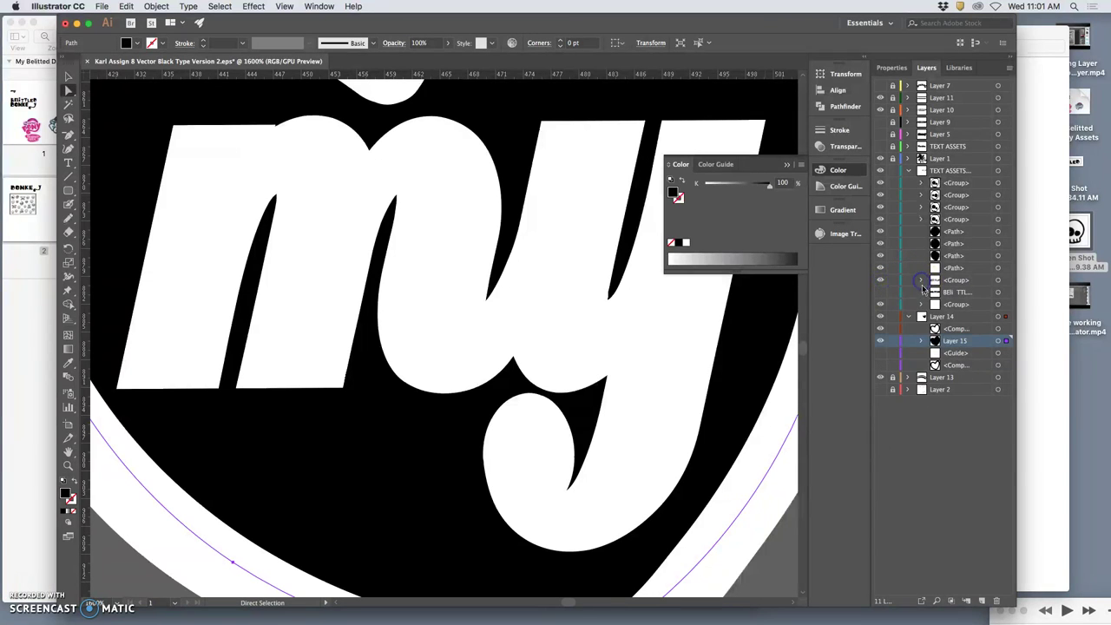
pyautogui.click(885, 343)
pyautogui.click(884, 343)
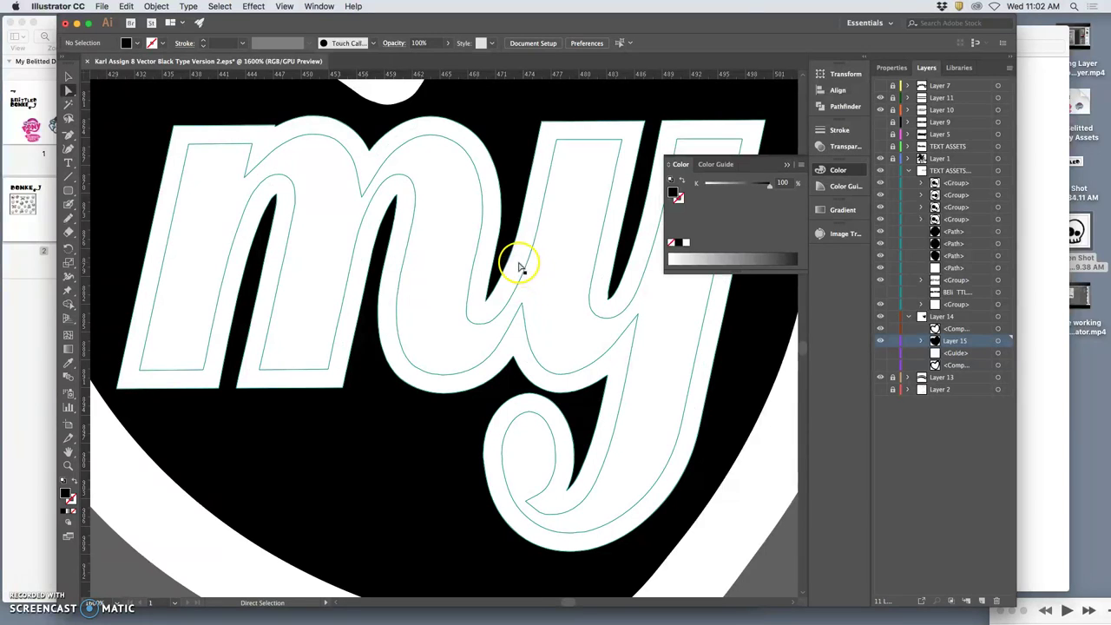
# - Fill the outer 'my' outline black and stack it below the white letters in Layers
pyautogui.click(516, 268)
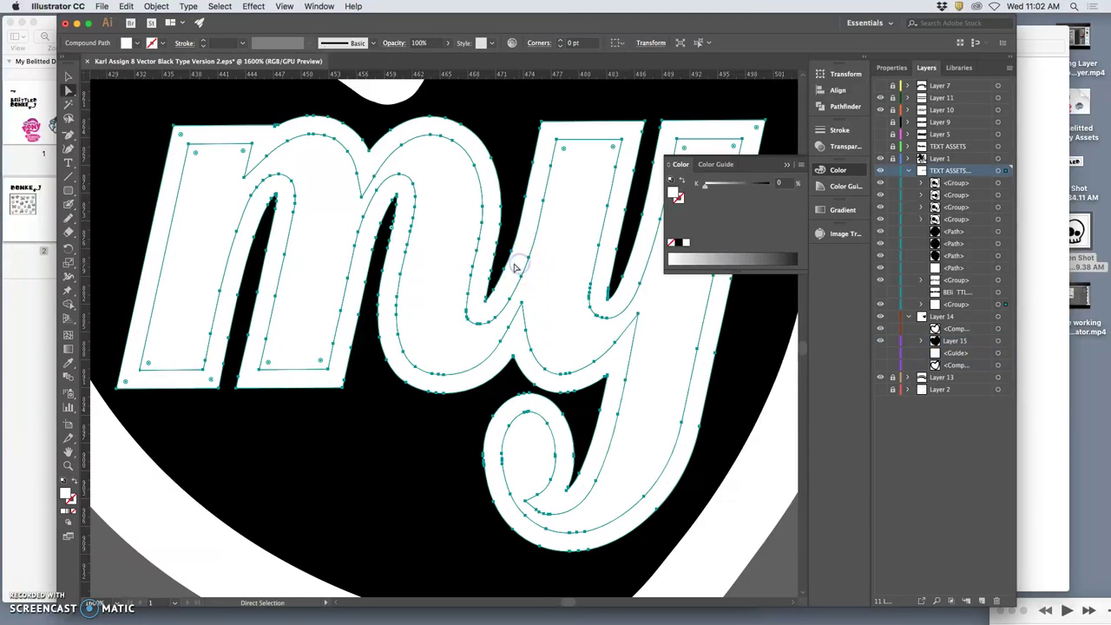
pyautogui.click(681, 242)
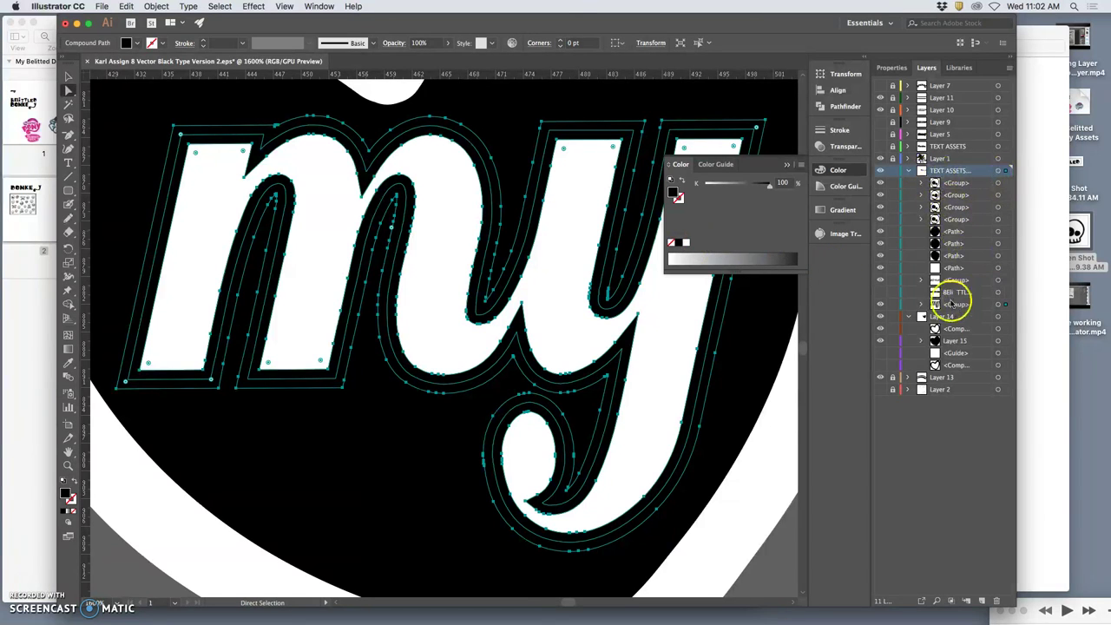
pyautogui.click(922, 304)
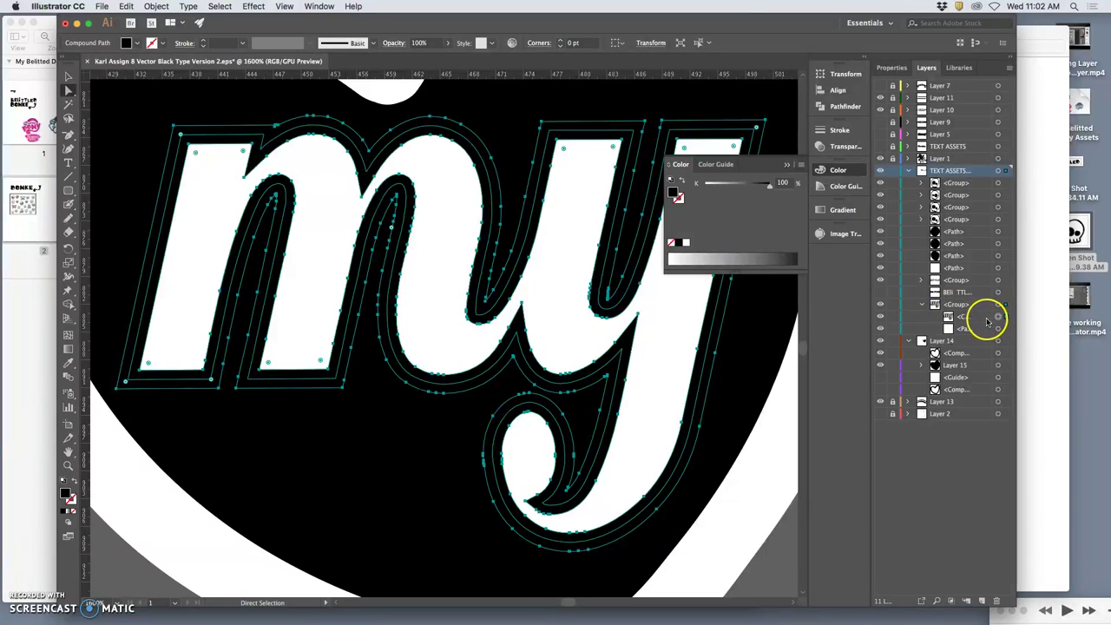
pyautogui.doubleClick(955, 317)
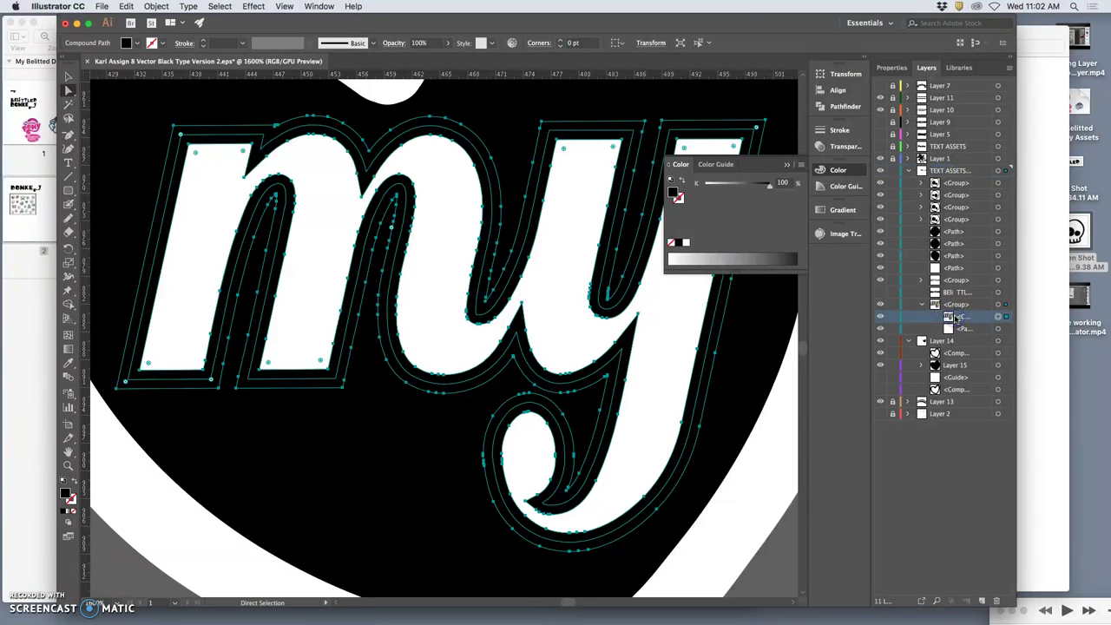
pyautogui.moveTo(955, 317); pyautogui.dragTo(953, 323)
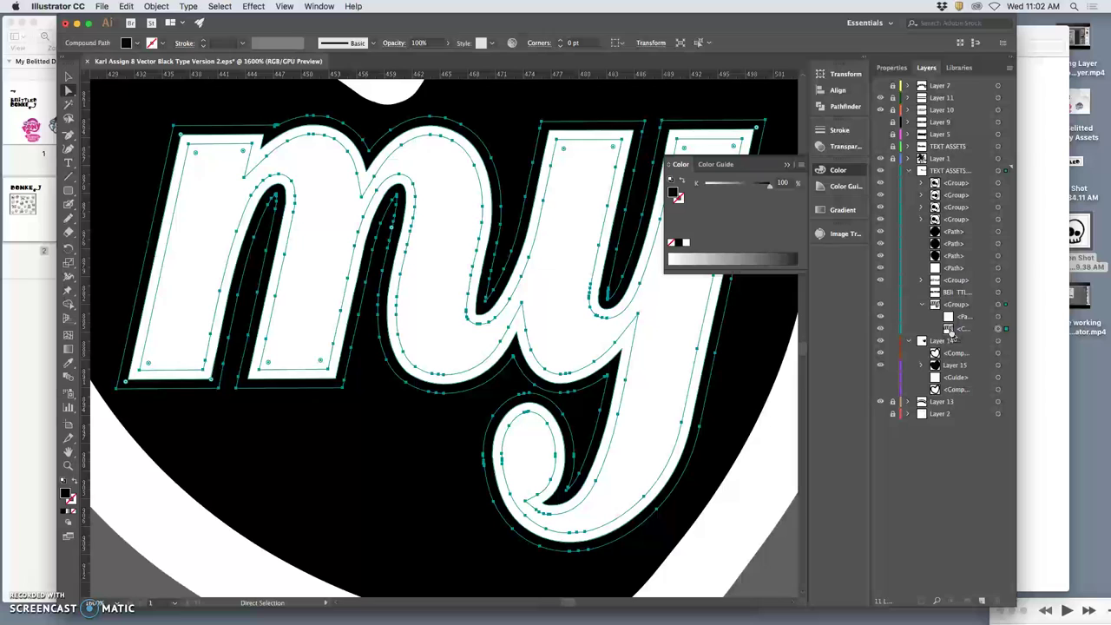
pyautogui.moveTo(952, 333); pyautogui.dragTo(953, 324)
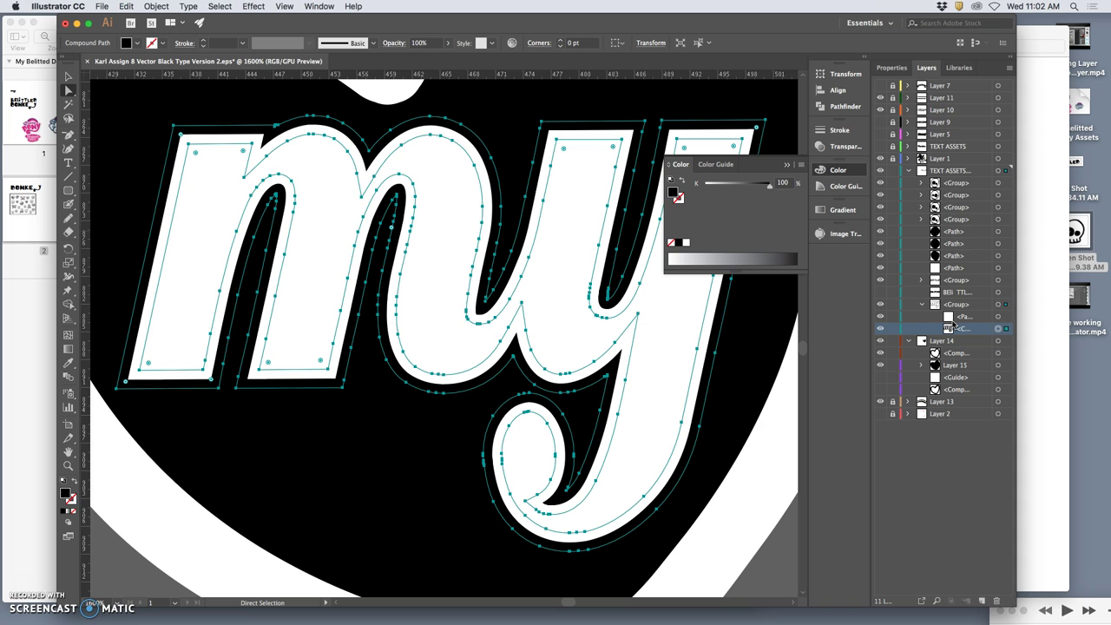
# - Add a new Layer 16 and paste the copied 'my' outlines in place on it
pyautogui.click(984, 601)
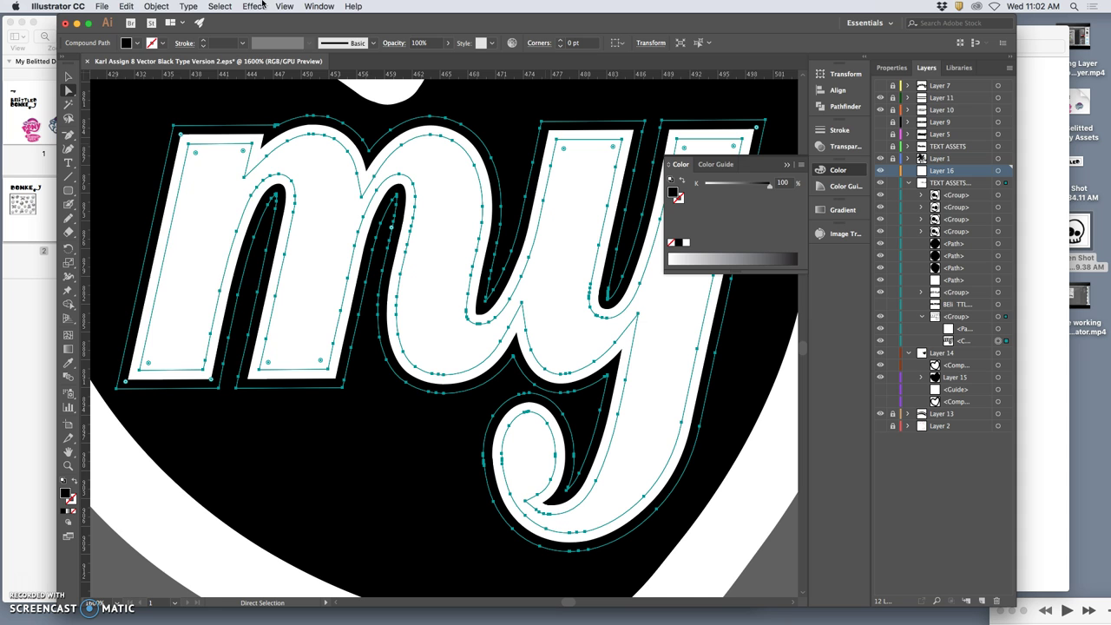
pyautogui.click(127, 7)
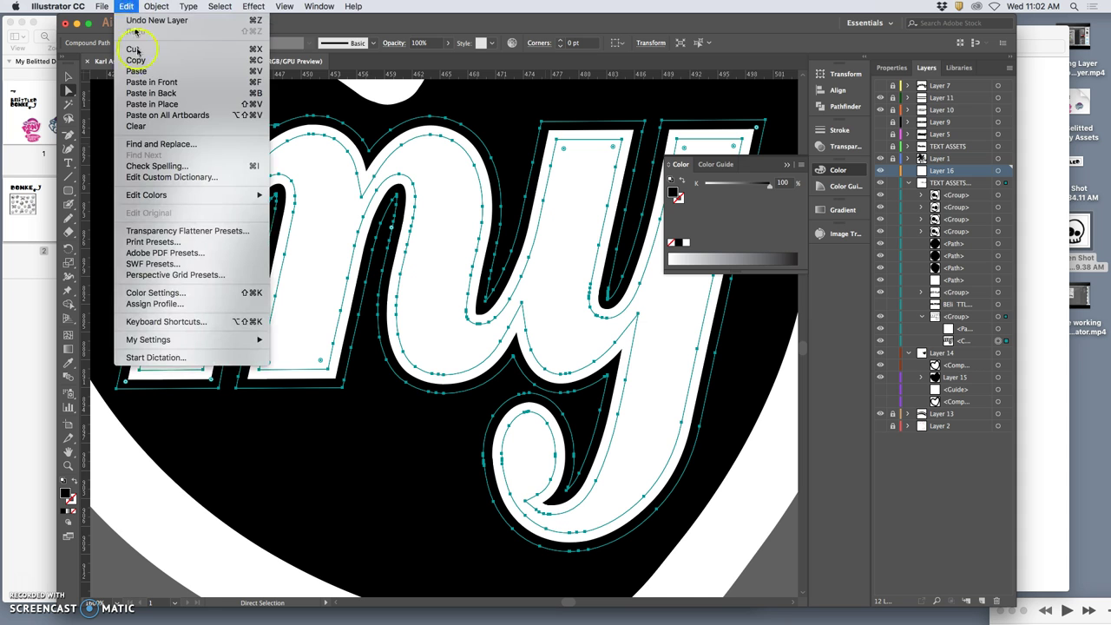
pyautogui.click(149, 104)
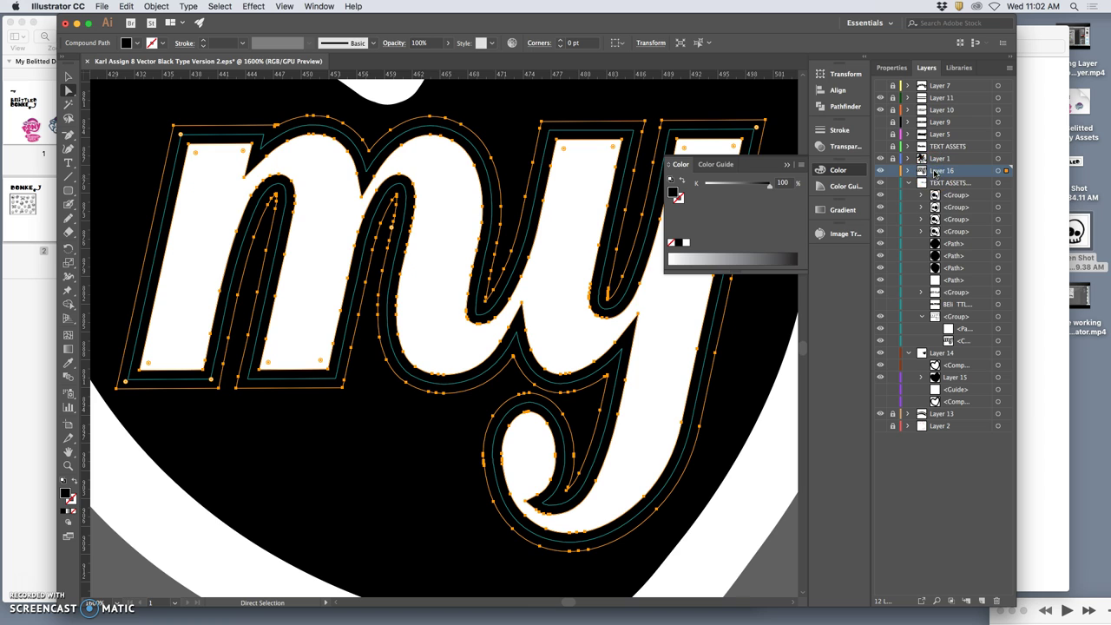
# - Move Layer 16 below the TEXT ASSETS layer in the layer stack
pyautogui.moveTo(935, 171); pyautogui.dragTo(937, 300)
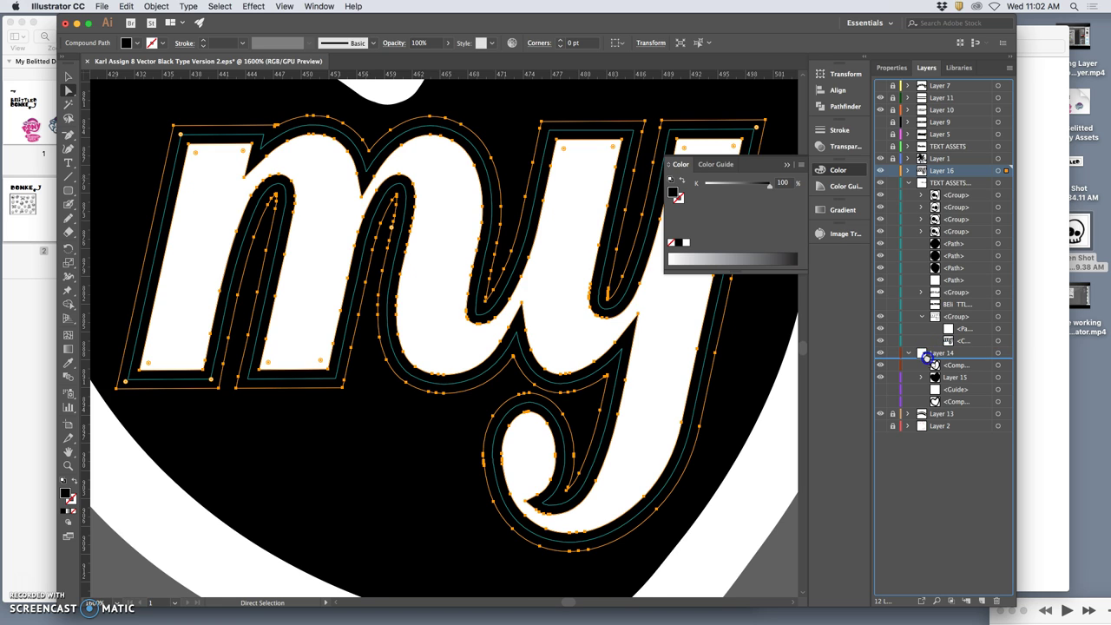
pyautogui.moveTo(927, 356); pyautogui.dragTo(925, 343)
pyautogui.moveTo(935, 195); pyautogui.dragTo(938, 178)
pyautogui.click(927, 294)
pyautogui.click(918, 274)
pyautogui.moveTo(931, 167); pyautogui.dragTo(927, 192)
pyautogui.click(907, 186)
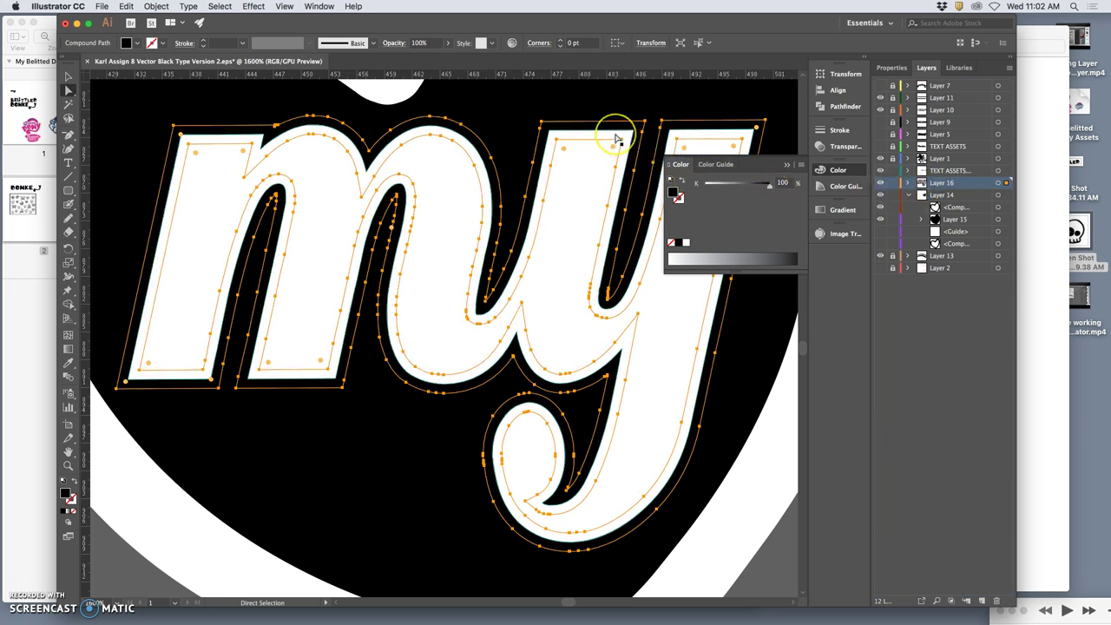
# - Expand TEXT ASSETS, hide the purple guide arcs and lock Layer 16
pyautogui.click(909, 171)
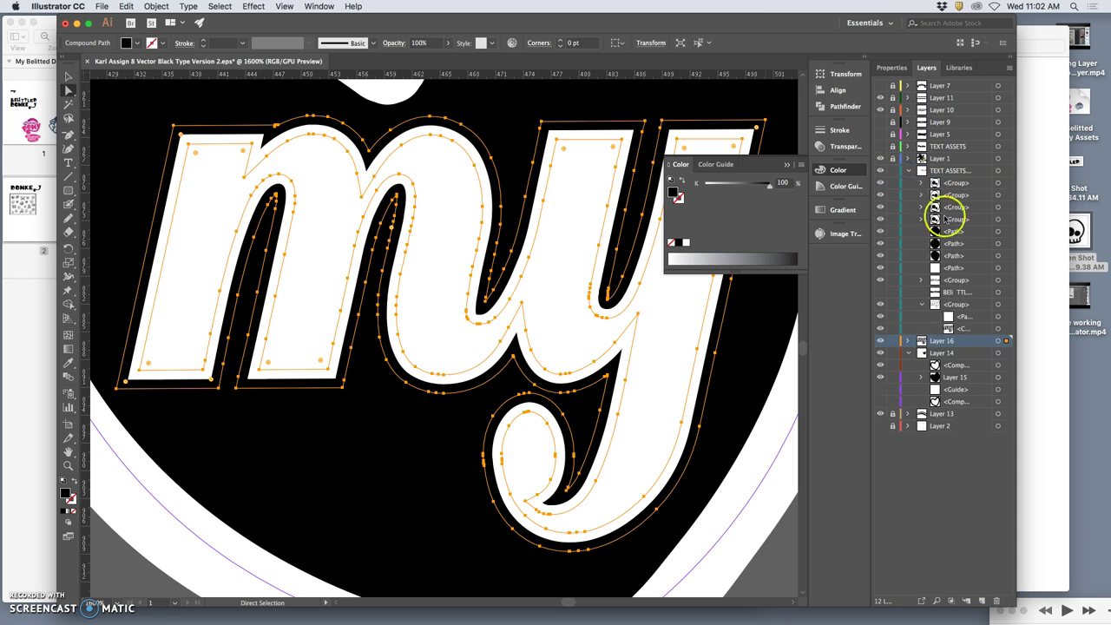
pyautogui.click(962, 314)
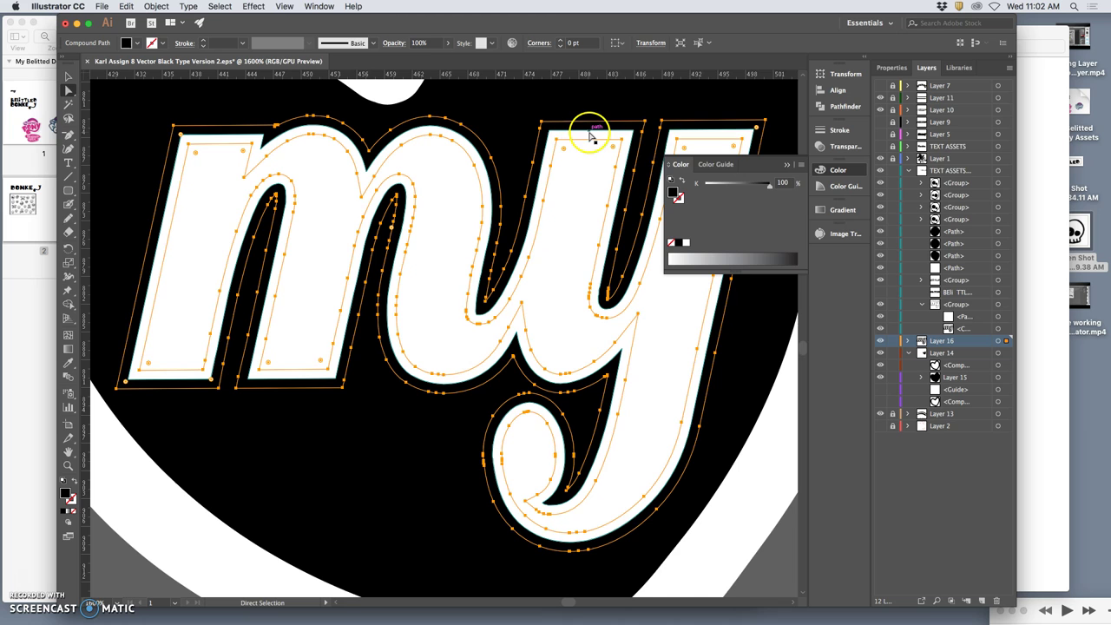
pyautogui.click(893, 341)
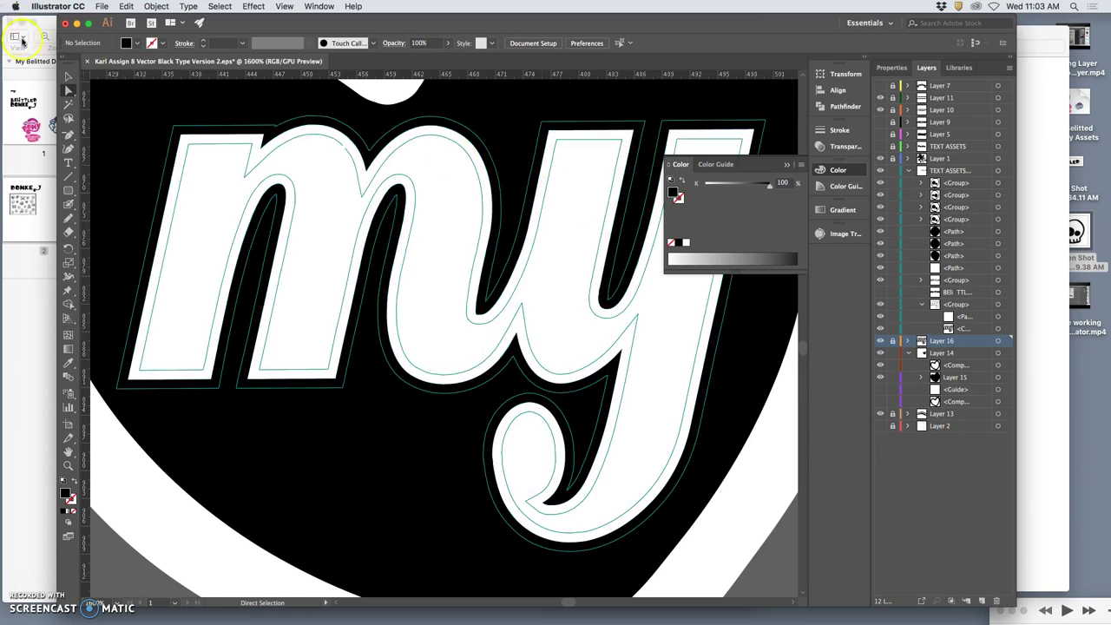
# - Select the black 'my' compound path, delete it, then undo the deletion
pyautogui.click(207, 163)
pyautogui.click(214, 124)
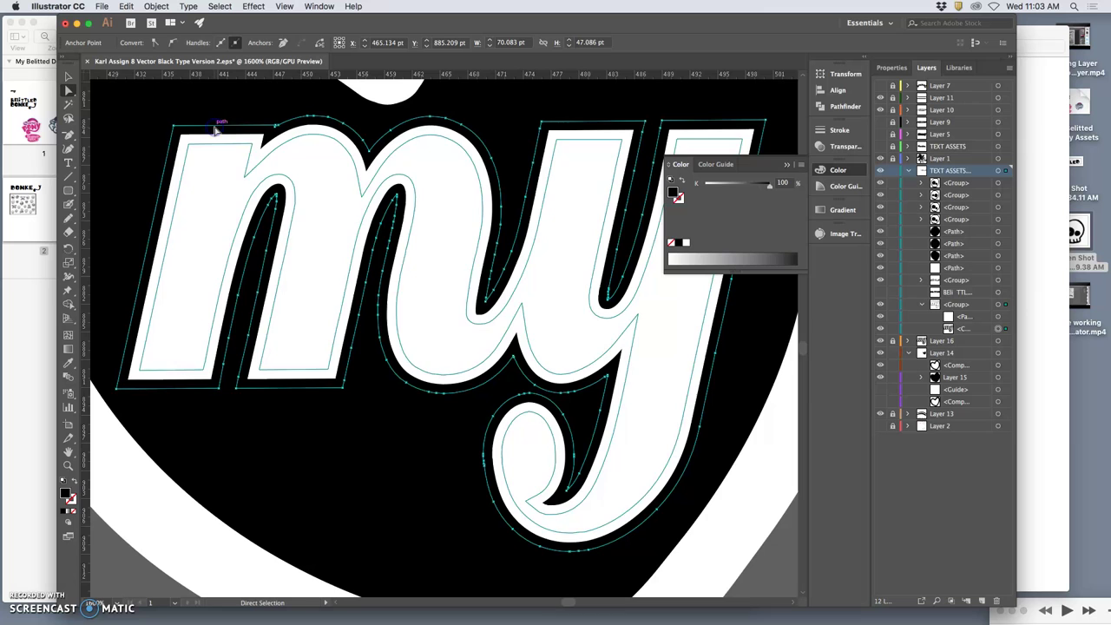
pyautogui.click(242, 127)
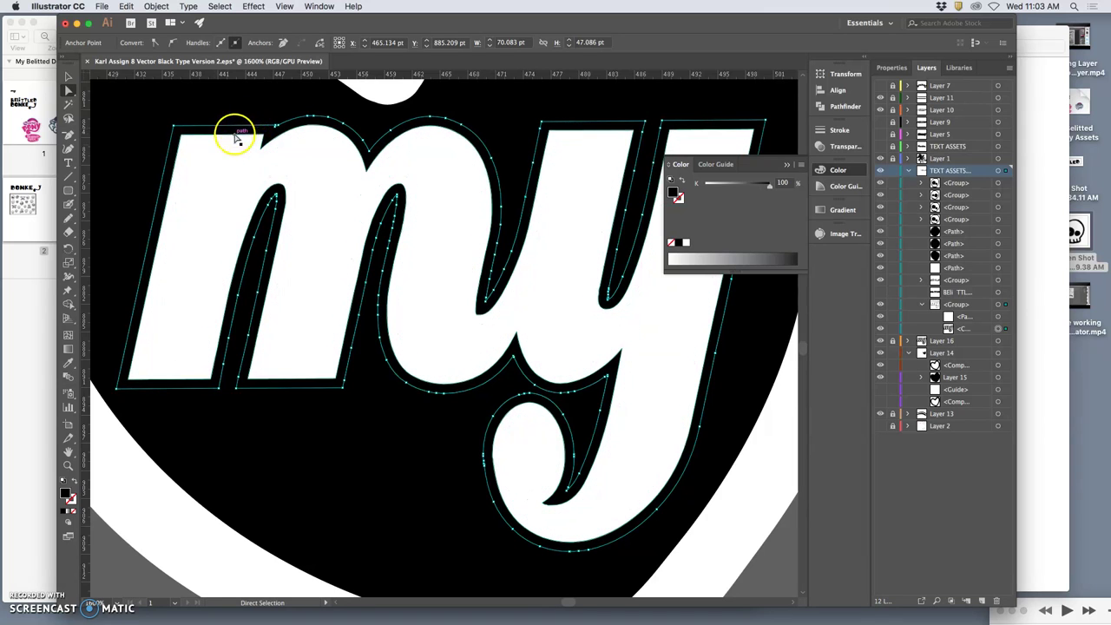
pyautogui.click(237, 135)
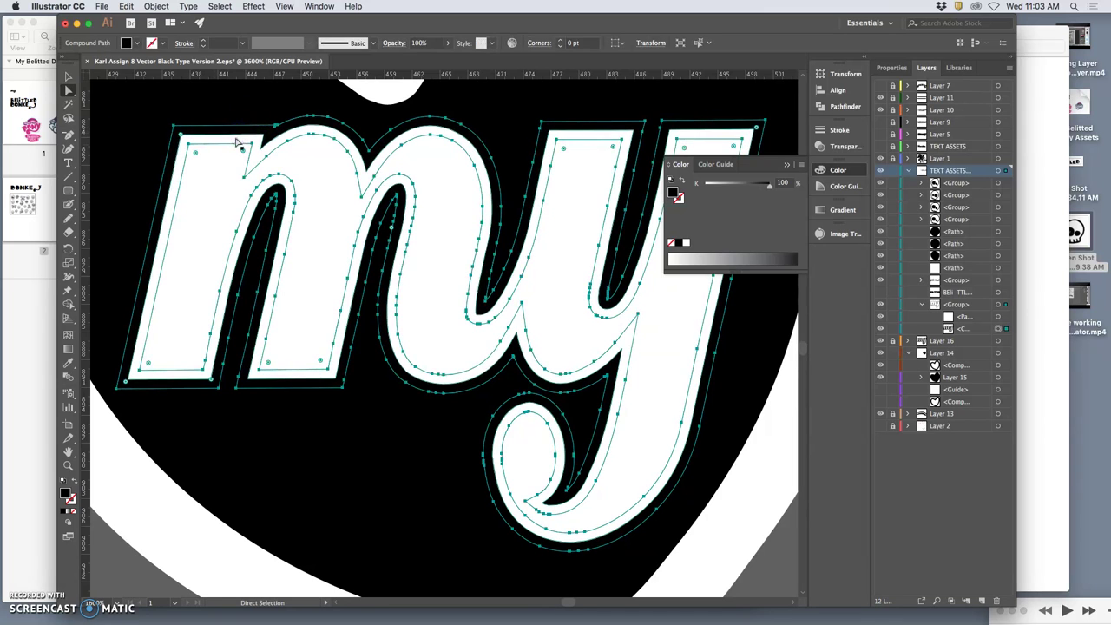
pyautogui.click(235, 141)
pyautogui.click(249, 131)
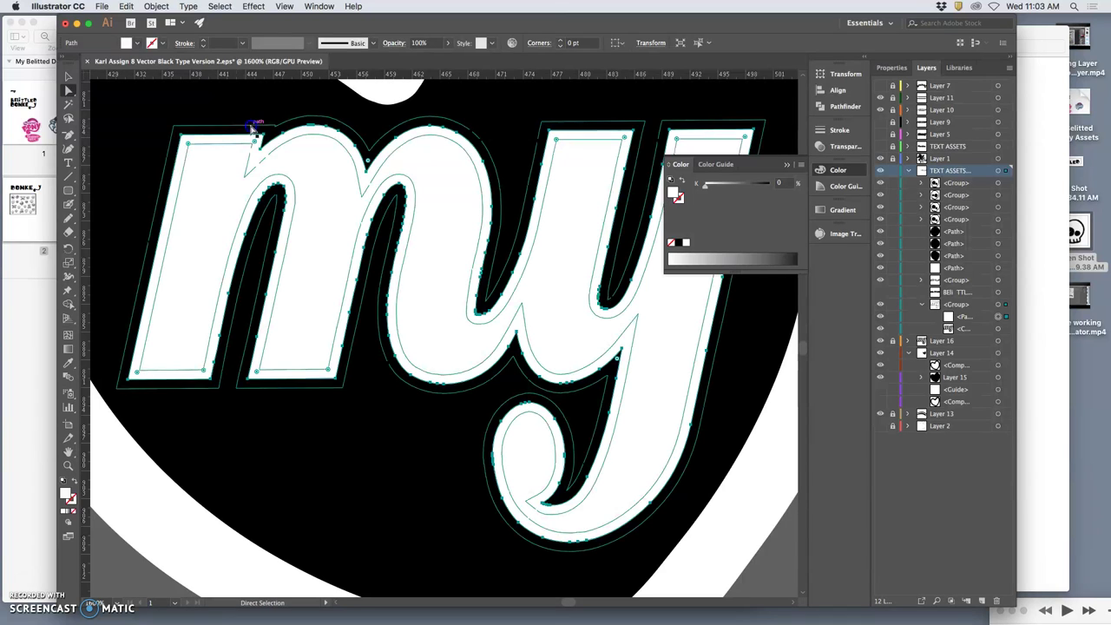
pyautogui.press('Delete')
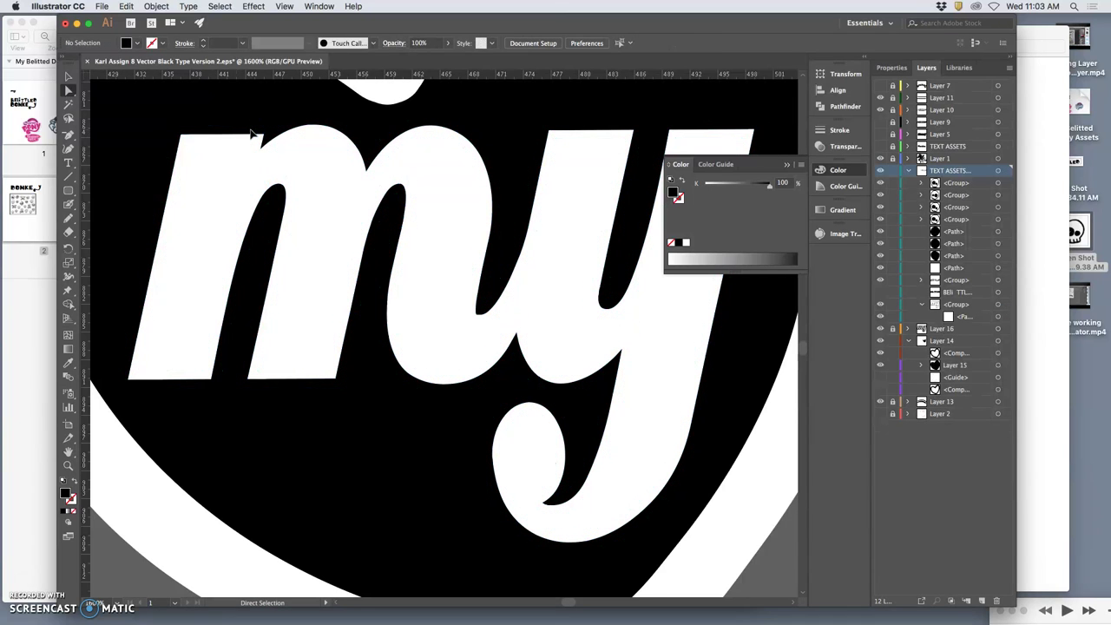
pyautogui.press('super+z')
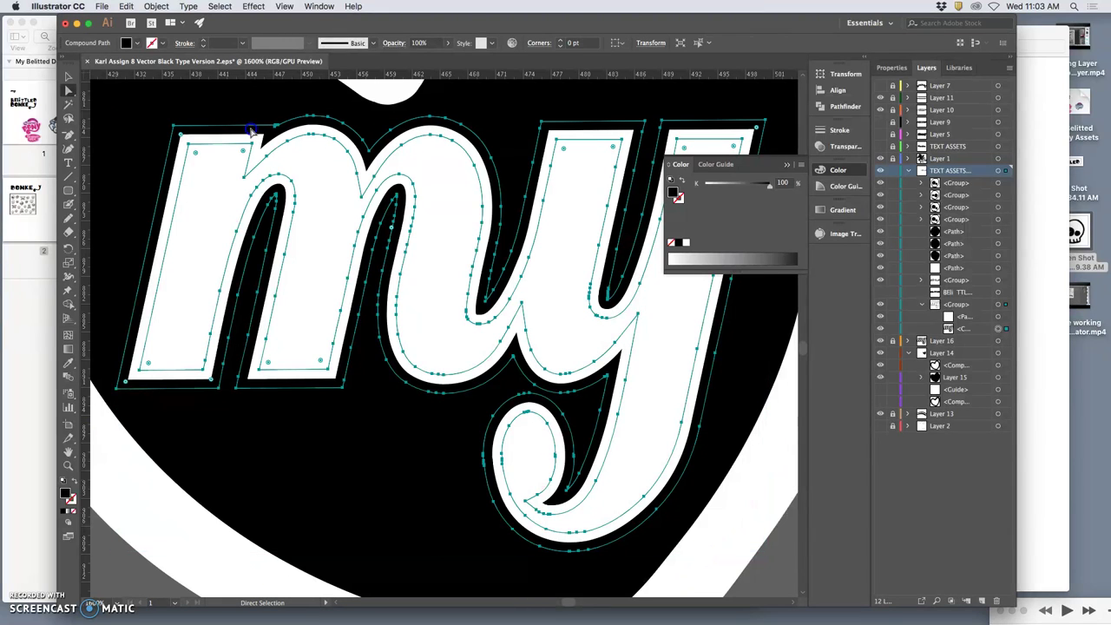
# - Turn a layer's visibility back on and make Layer 16 the active layer
pyautogui.click(882, 327)
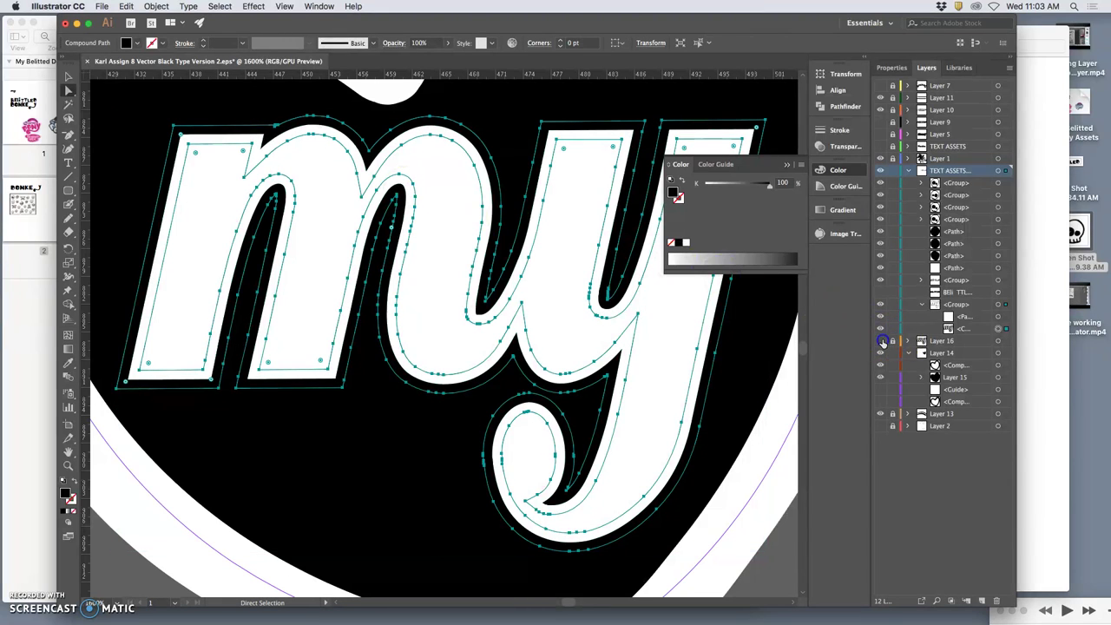
pyautogui.click(920, 340)
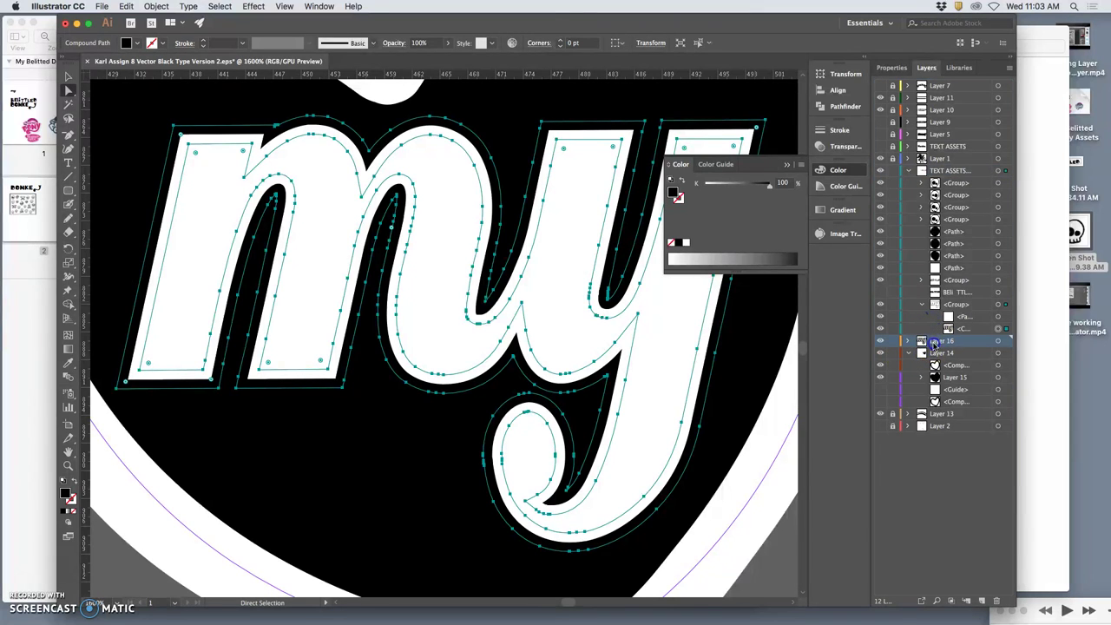
pyautogui.press('super+minus')
pyautogui.press('super+minus')
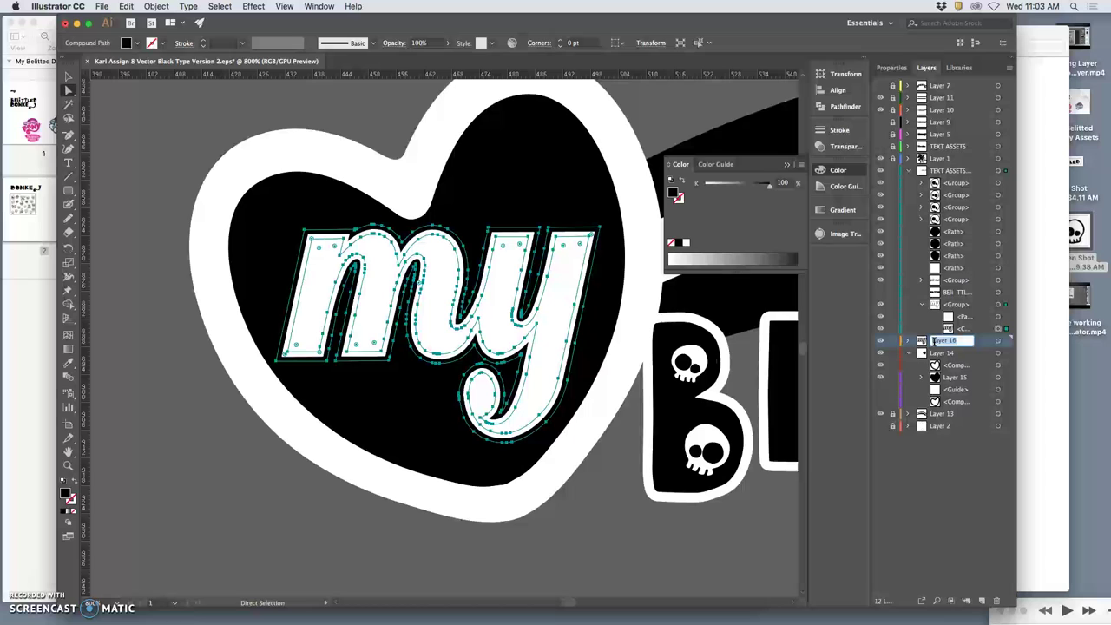
pyautogui.click(907, 345)
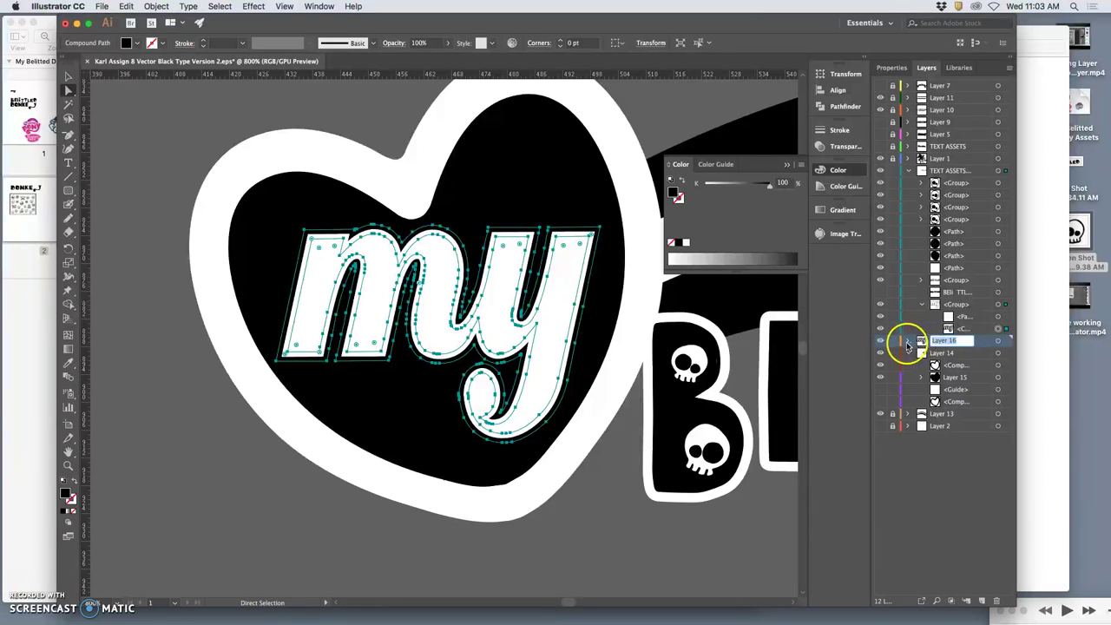
pyautogui.click(620, 426)
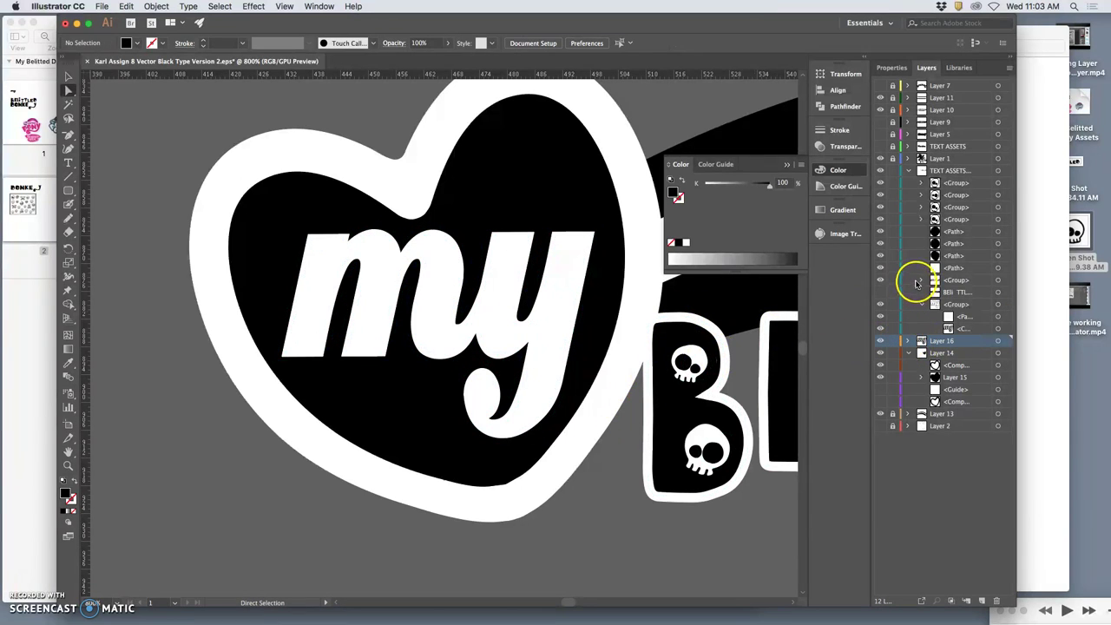
# - Hide the original white 'my' lettering group and select all Layer 16 artwork
pyautogui.click(880, 305)
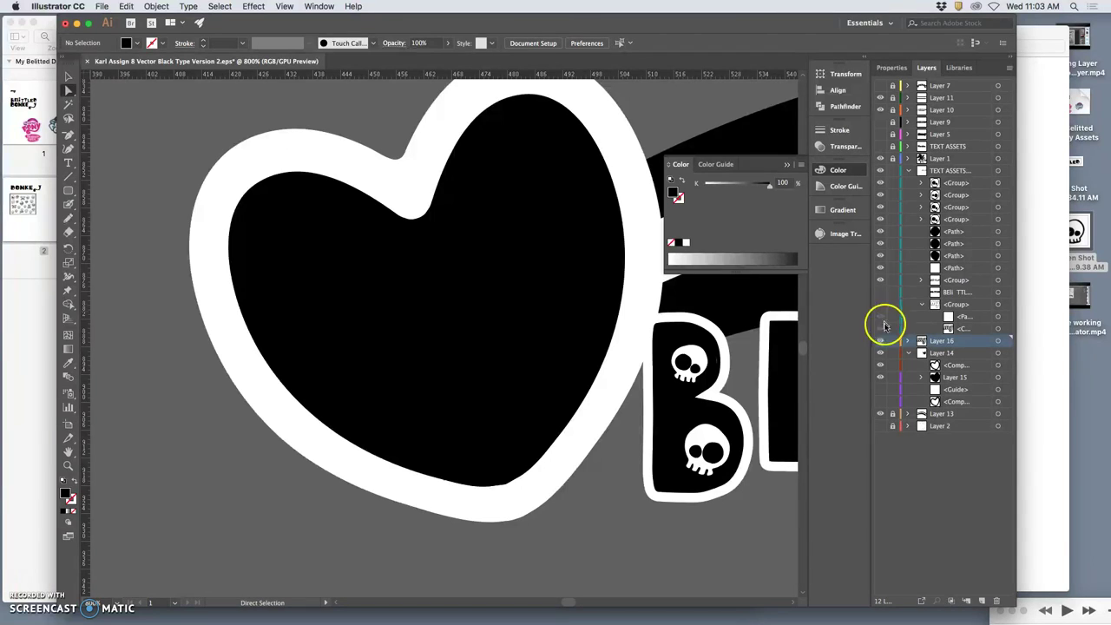
pyautogui.click(881, 341)
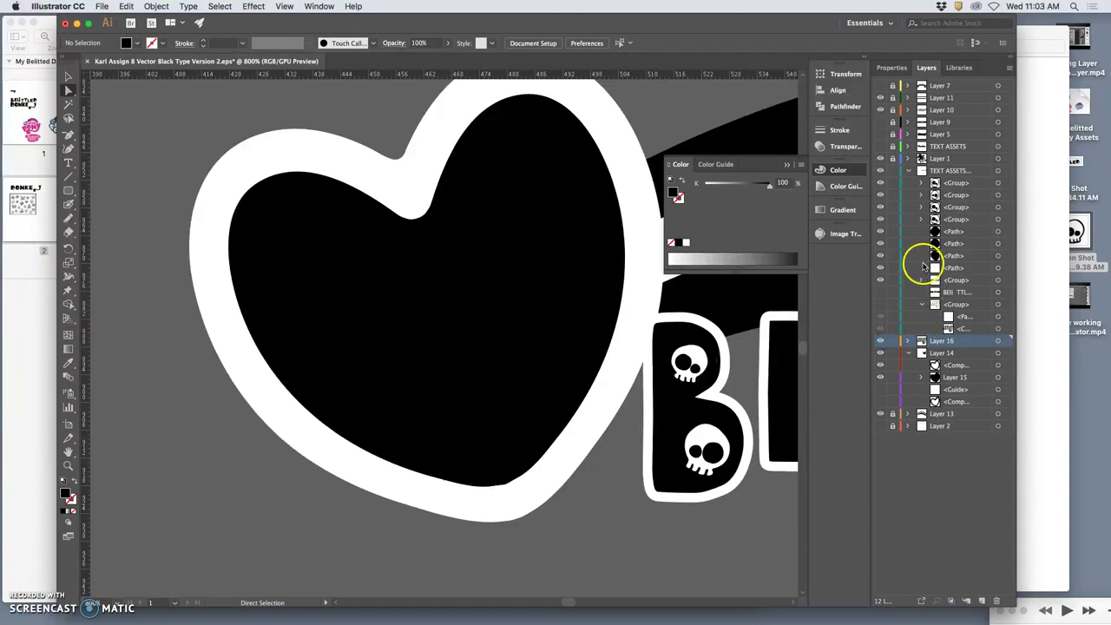
pyautogui.click(882, 171)
pyautogui.click(882, 171)
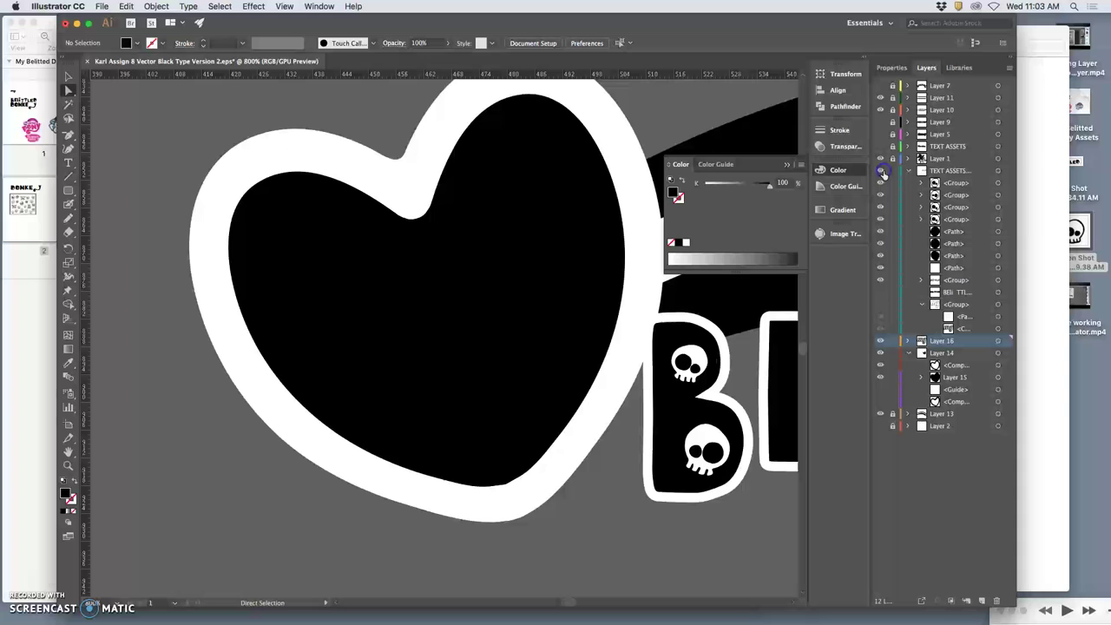
pyautogui.click(882, 341)
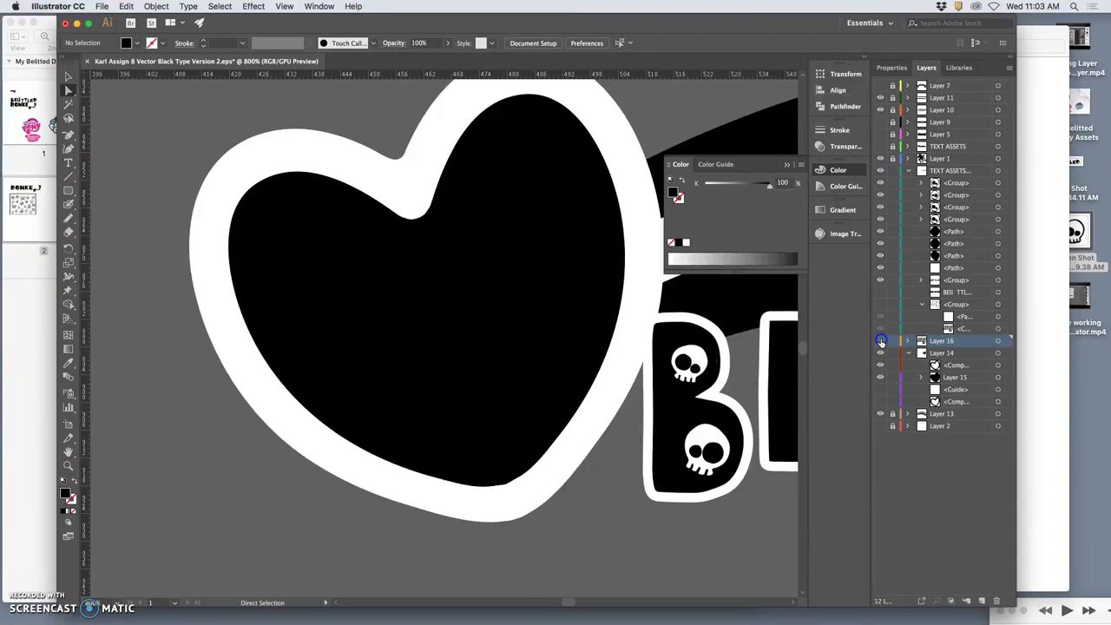
pyautogui.click(997, 341)
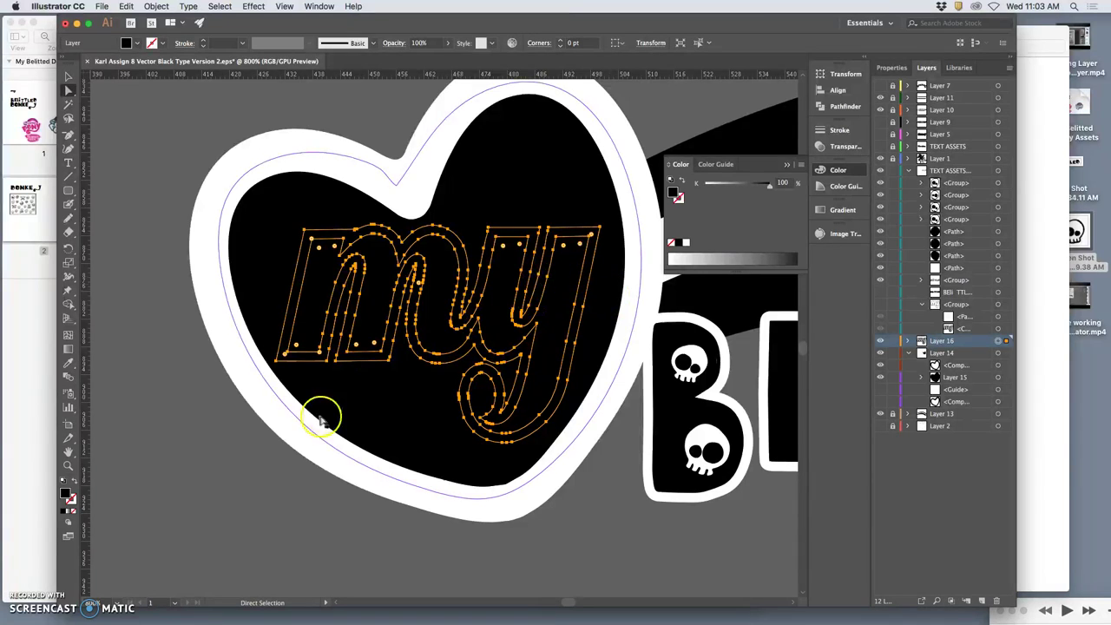
# - Fill the Layer 16 'my' outlines with white (K 0), comparing against the original lettering
pyautogui.click(686, 242)
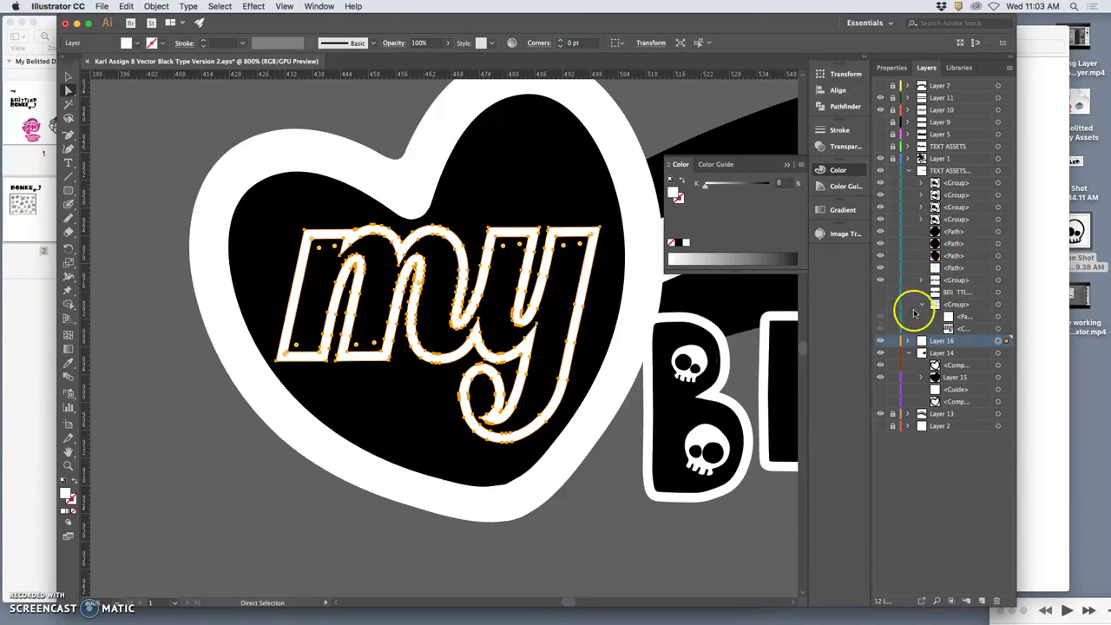
pyautogui.click(880, 305)
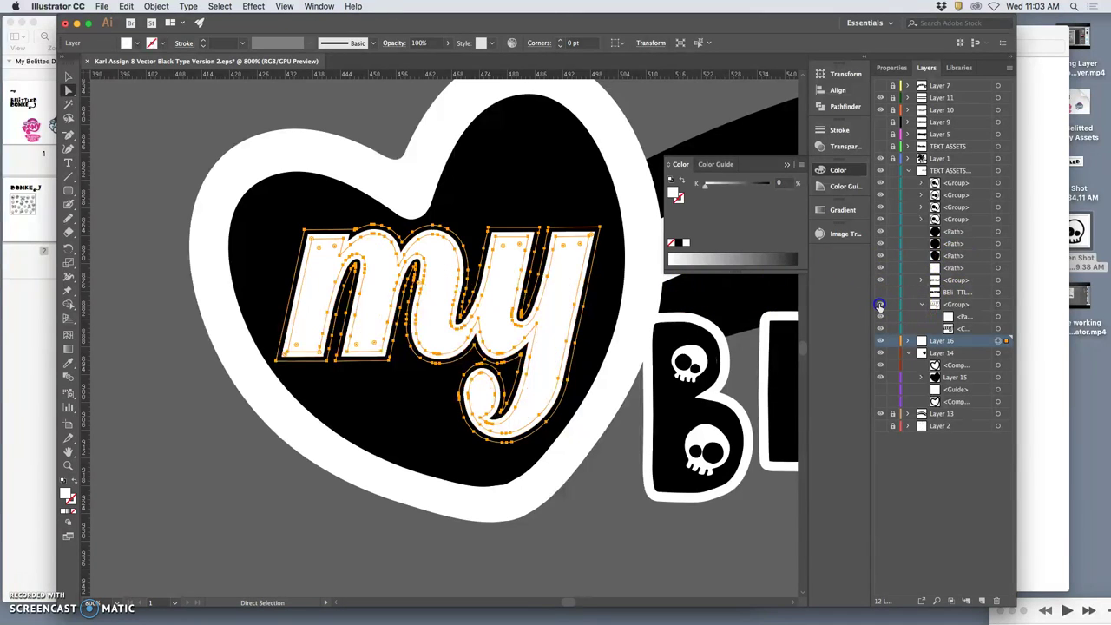
pyautogui.click(879, 305)
pyautogui.click(879, 306)
pyautogui.click(880, 305)
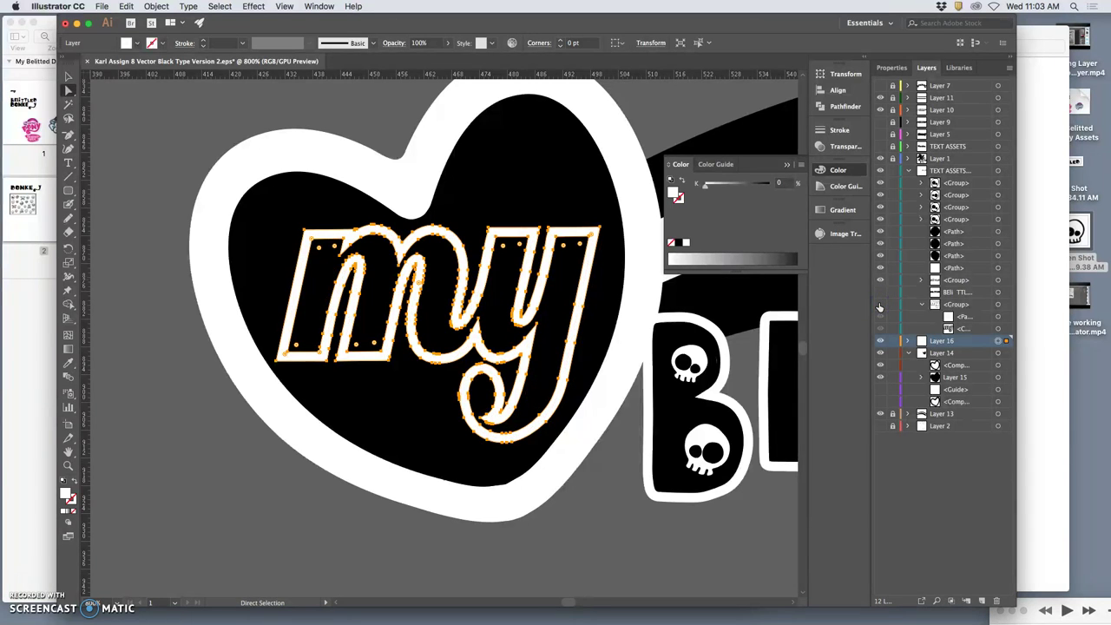
pyautogui.moveTo(947, 351); pyautogui.dragTo(954, 344)
# - Give the outlines a white 1 pt stroke, deselect, and show the original lettering again
pyautogui.click(161, 45)
pyautogui.click(161, 45)
pyautogui.click(687, 242)
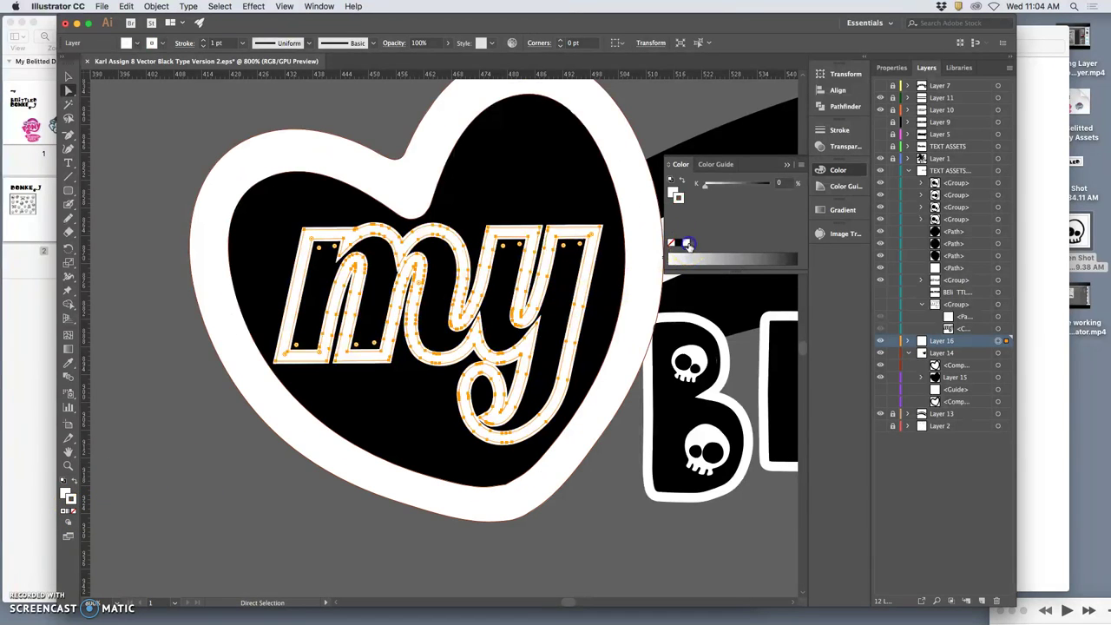
pyautogui.click(165, 142)
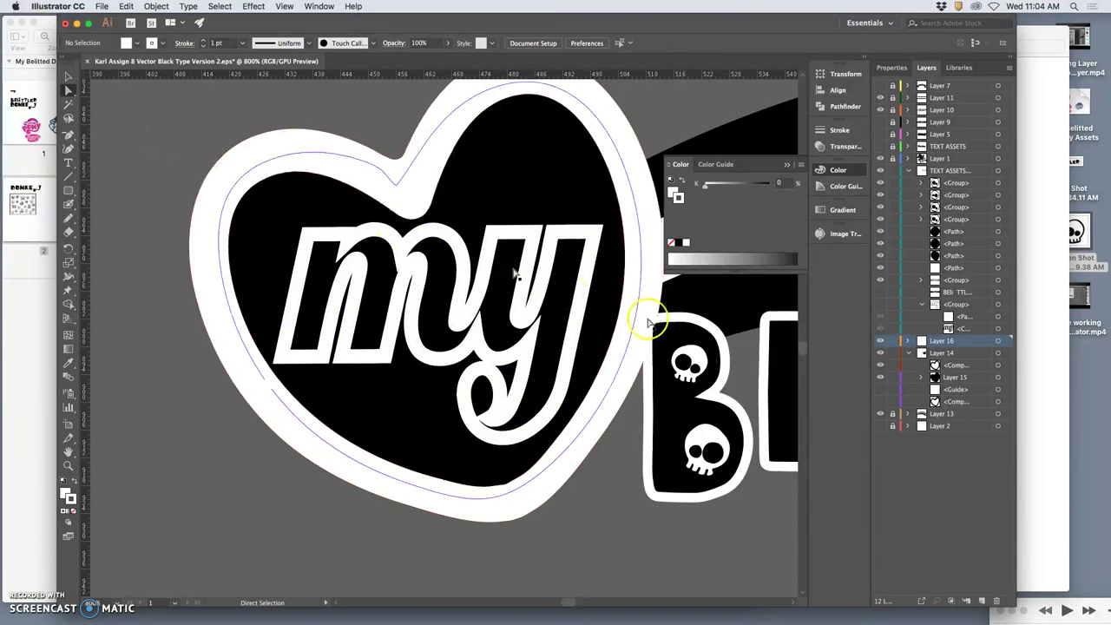
pyautogui.click(882, 341)
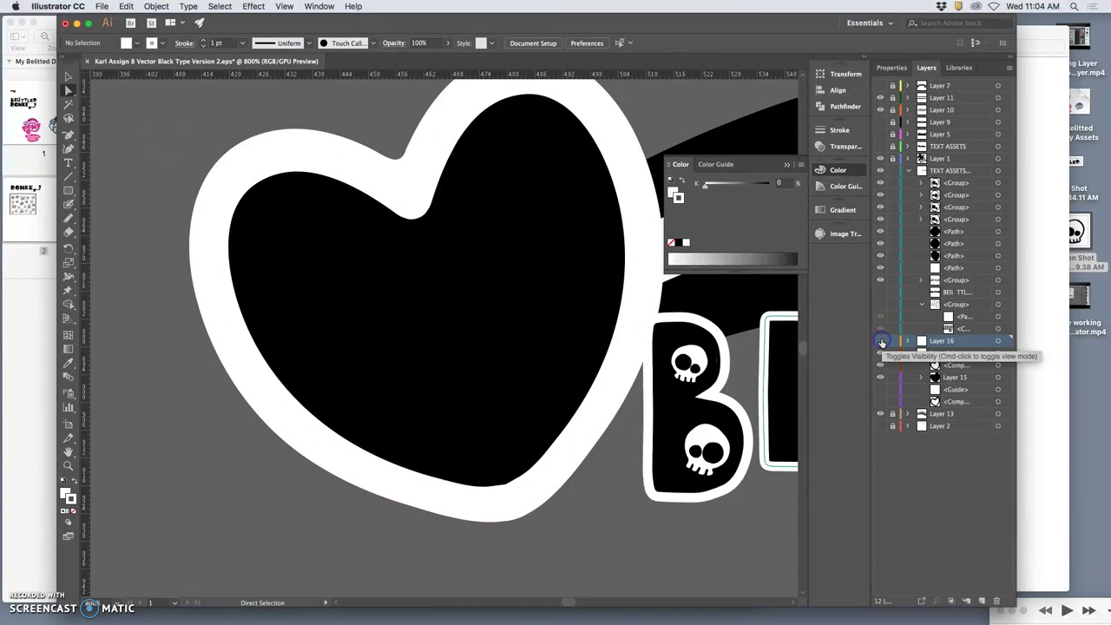
pyautogui.click(881, 341)
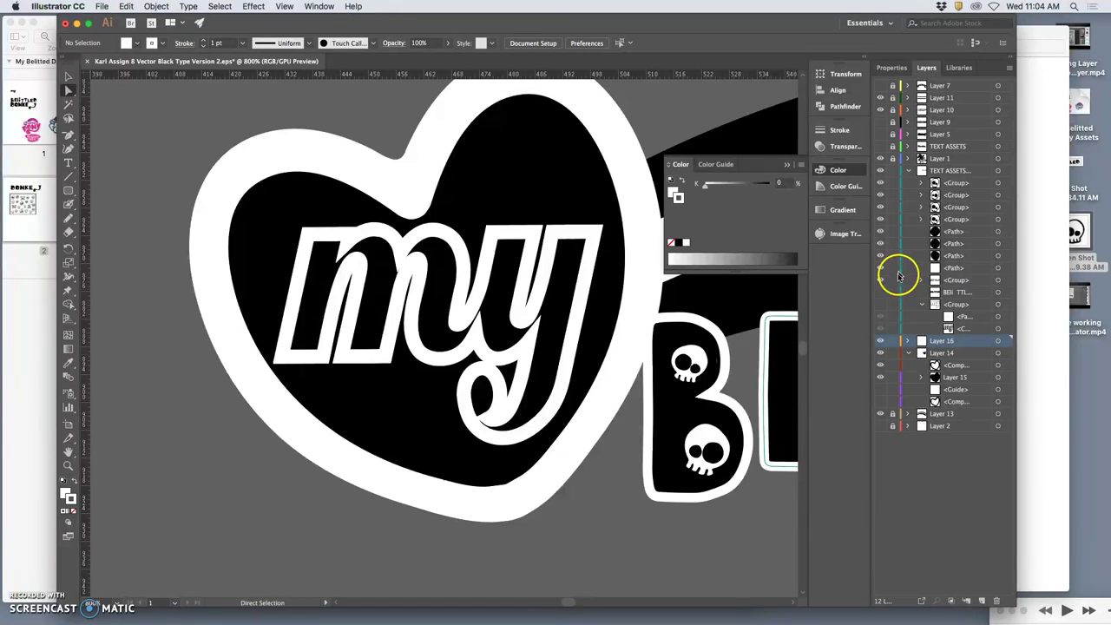
pyautogui.click(881, 304)
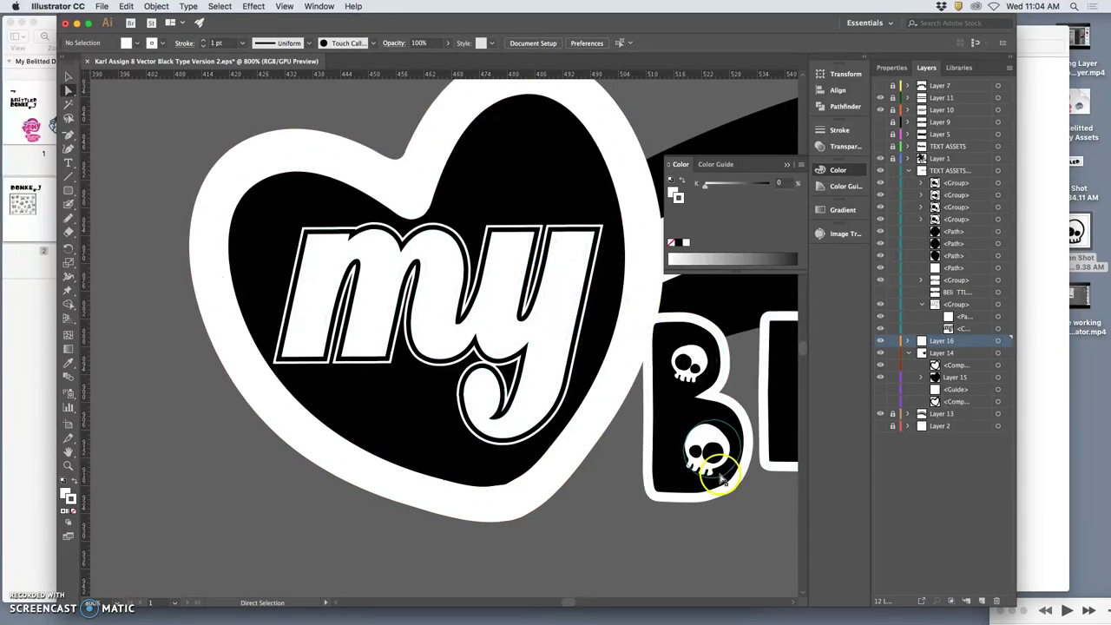
pyautogui.press('super+minus')
pyautogui.press('super+minus')
pyautogui.press('super+minus')
pyautogui.press('super+minus')
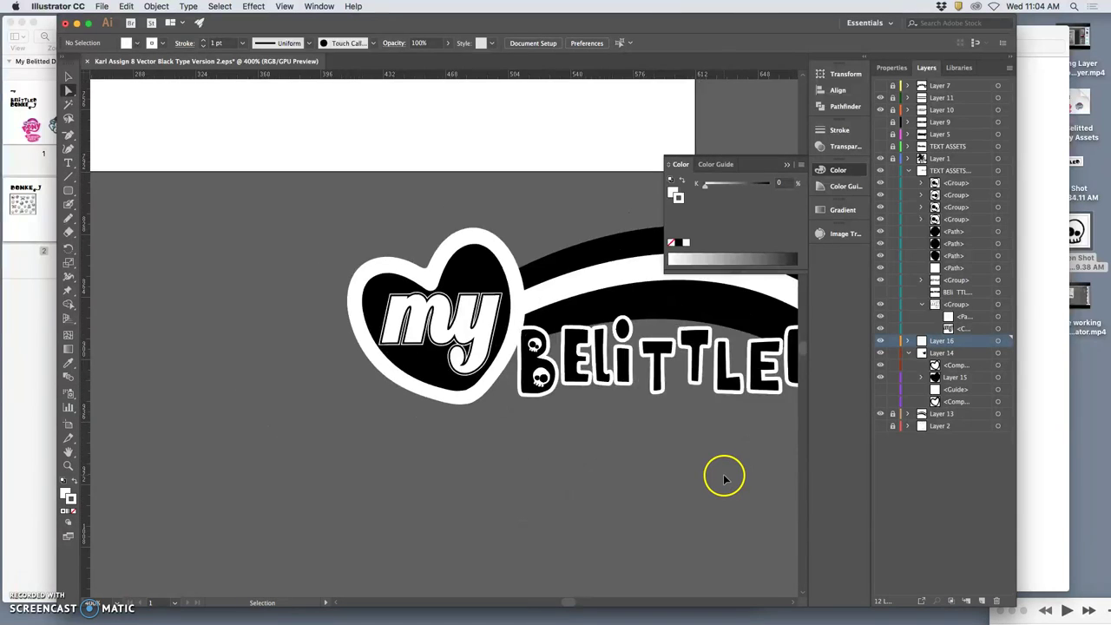
pyautogui.press('super+equal')
pyautogui.press('super+equal')
pyautogui.press('super+equal')
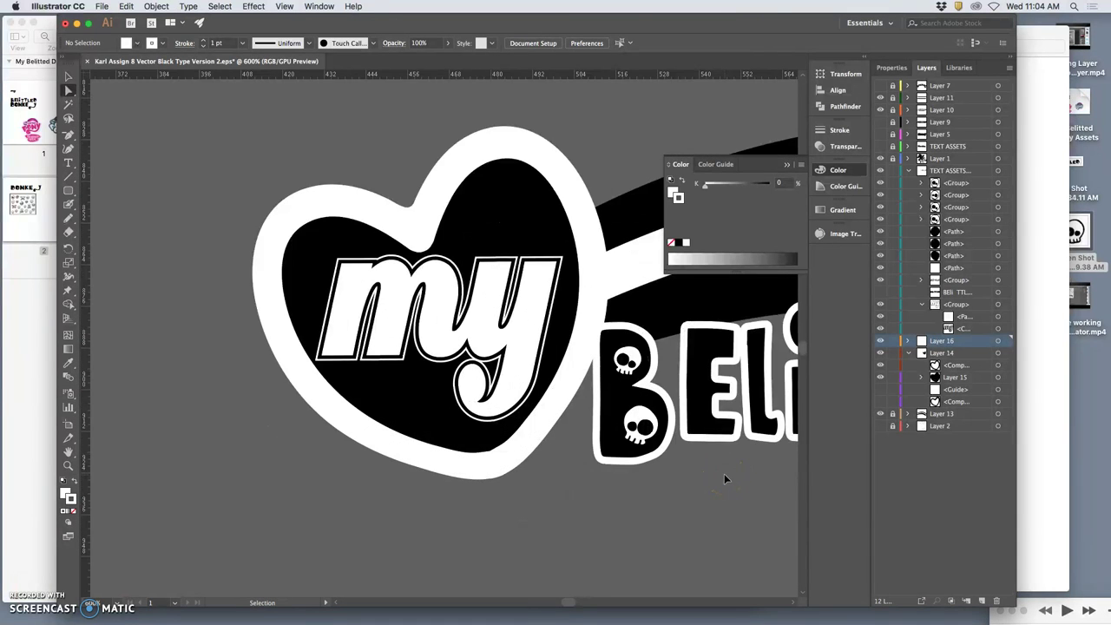
pyautogui.press('super+minus')
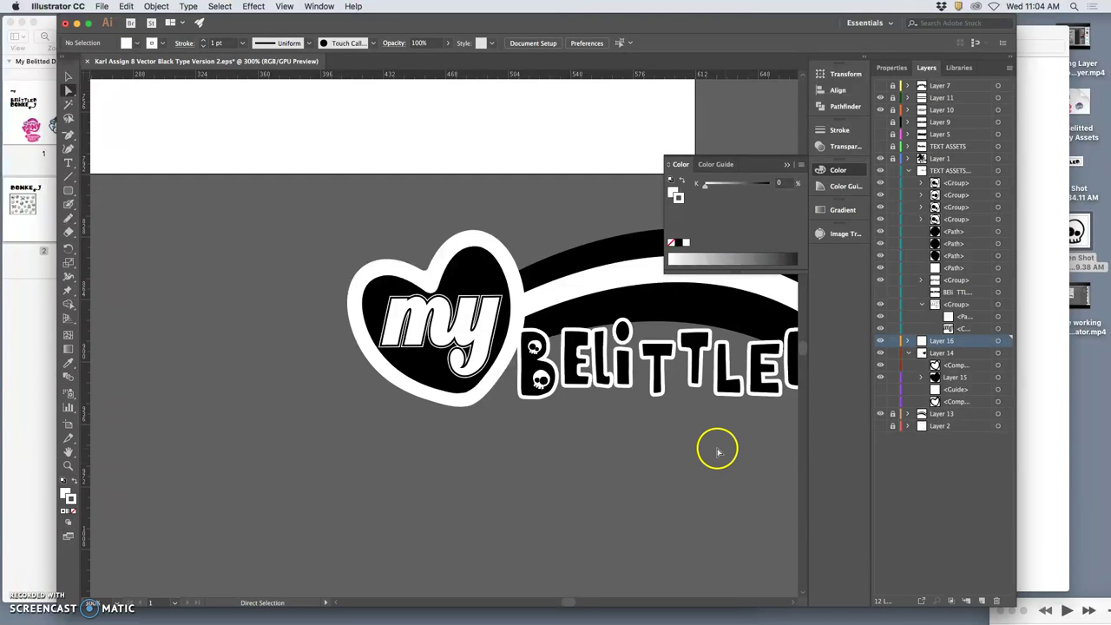
pyautogui.press('super+equal')
pyautogui.press('super+equal')
pyautogui.press('super+equal')
pyautogui.press('super+equal')
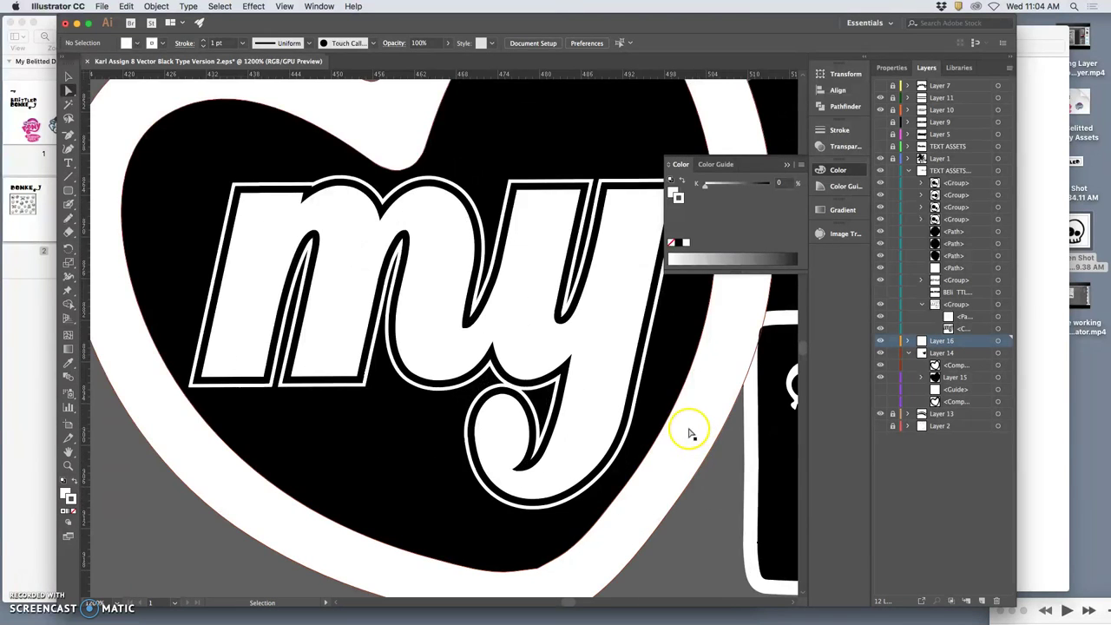
pyautogui.press('super+minus')
pyautogui.press('super+minus')
pyautogui.press('super+minus')
pyautogui.press('super+minus')
pyautogui.press('super+minus')
pyautogui.press('super+minus')
pyautogui.press('super+minus')
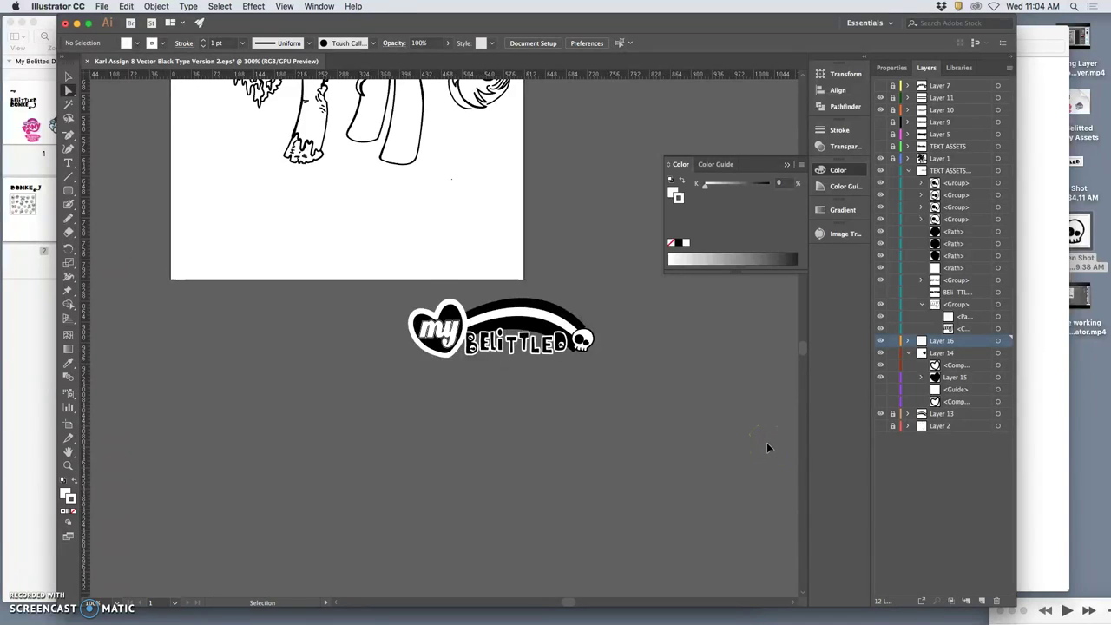
pyautogui.press('super+equal')
pyautogui.press('super+equal')
pyautogui.press('super+equal')
pyautogui.press('super+equal')
pyautogui.press('super+equal')
pyautogui.moveTo(884, 372); pyautogui.dragTo(960, 307)
# - With the Selection tool, select the 'my' lettering group together with the Layer 16 artwork
pyautogui.click(527, 310)
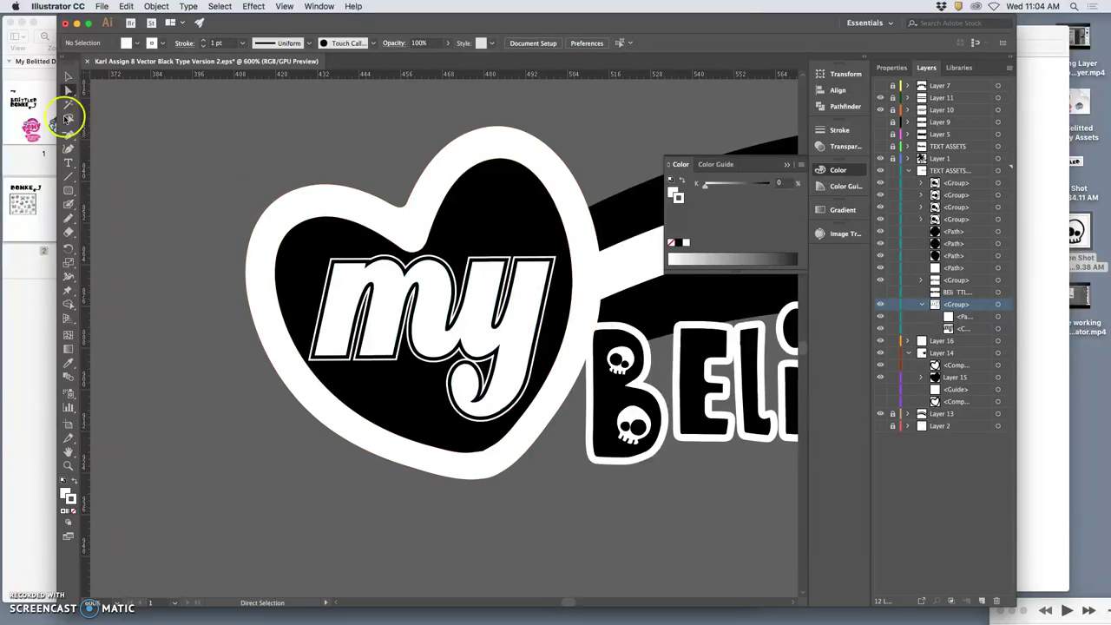
pyautogui.click(70, 77)
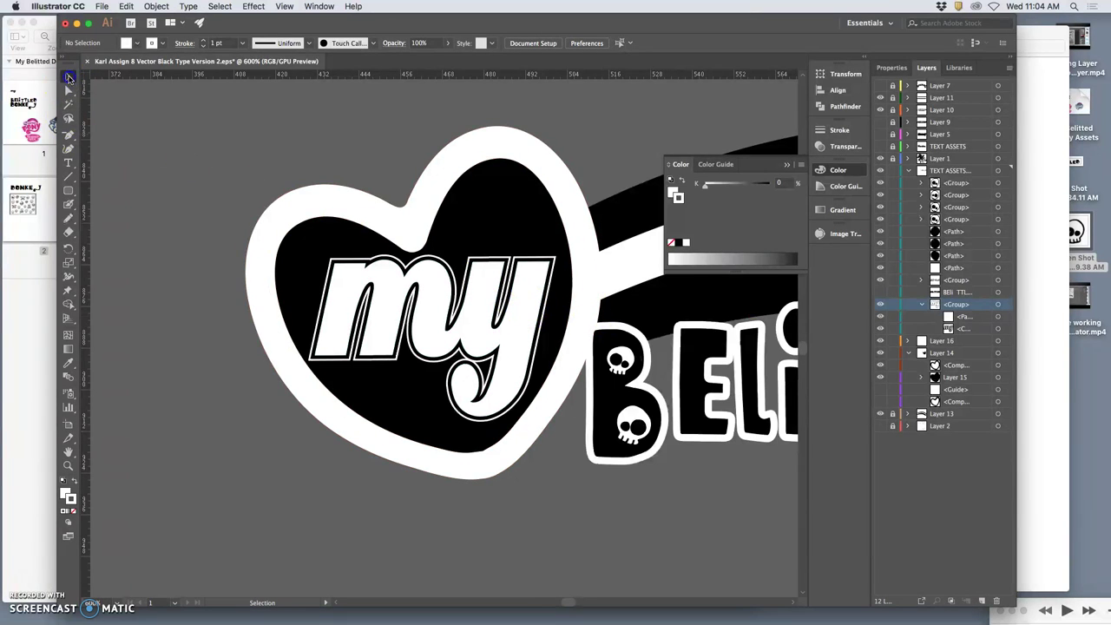
pyautogui.click(998, 305)
pyautogui.click(998, 342)
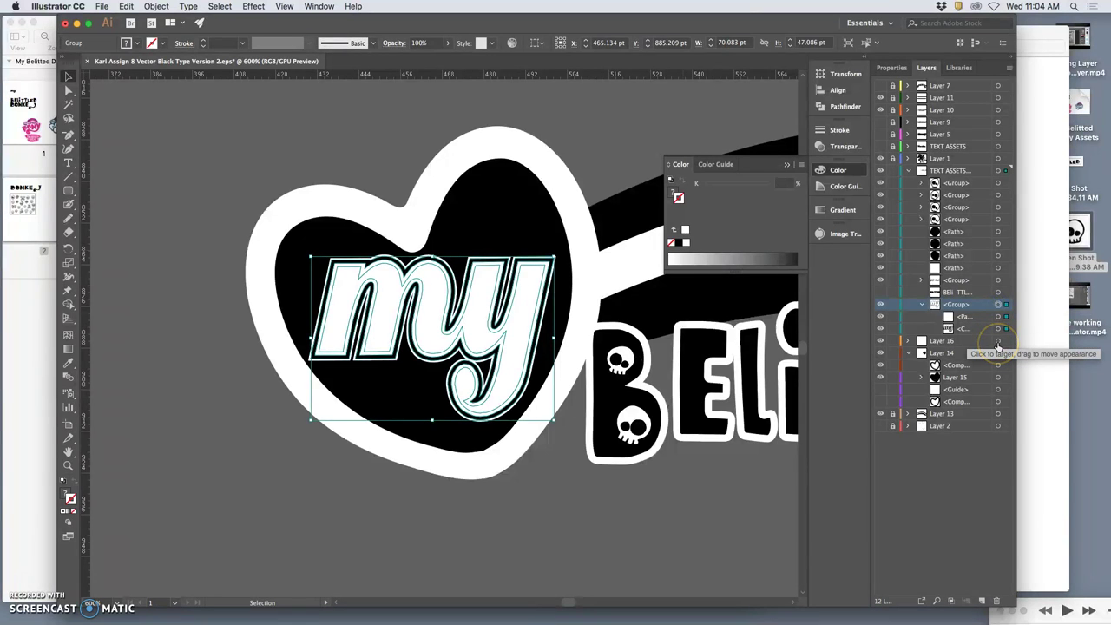
pyautogui.keyDown('shift'); pyautogui.click(998, 342); pyautogui.keyUp('shift')
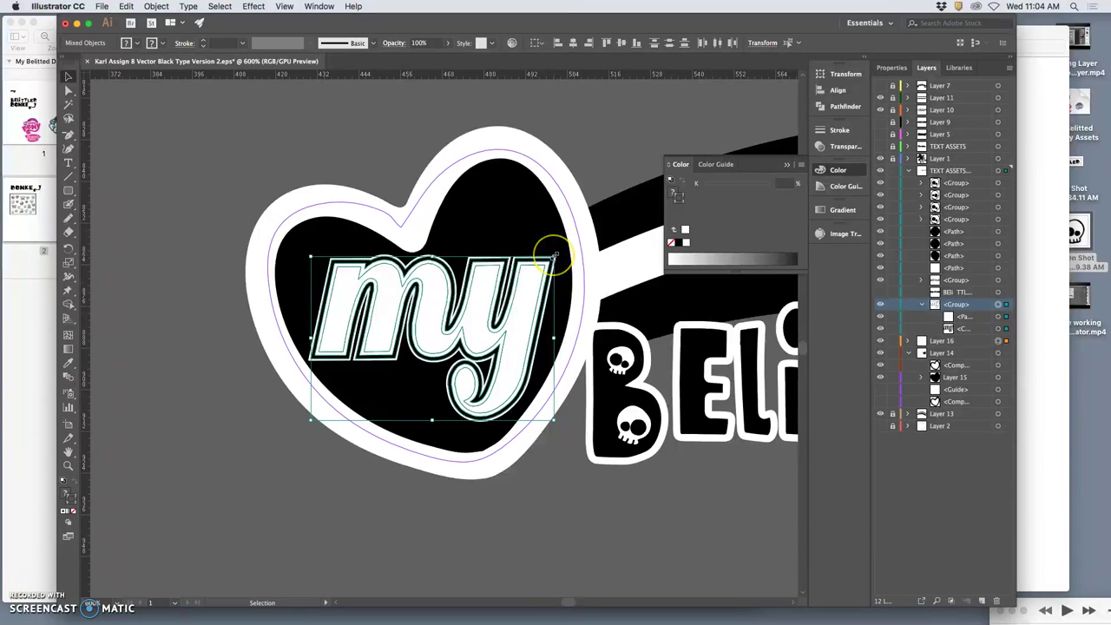
# - Shrink, tilt and slightly widen the 'my' lettering inside the heart, then deselect
pyautogui.moveTo(553, 257); pyautogui.dragTo(526, 287)
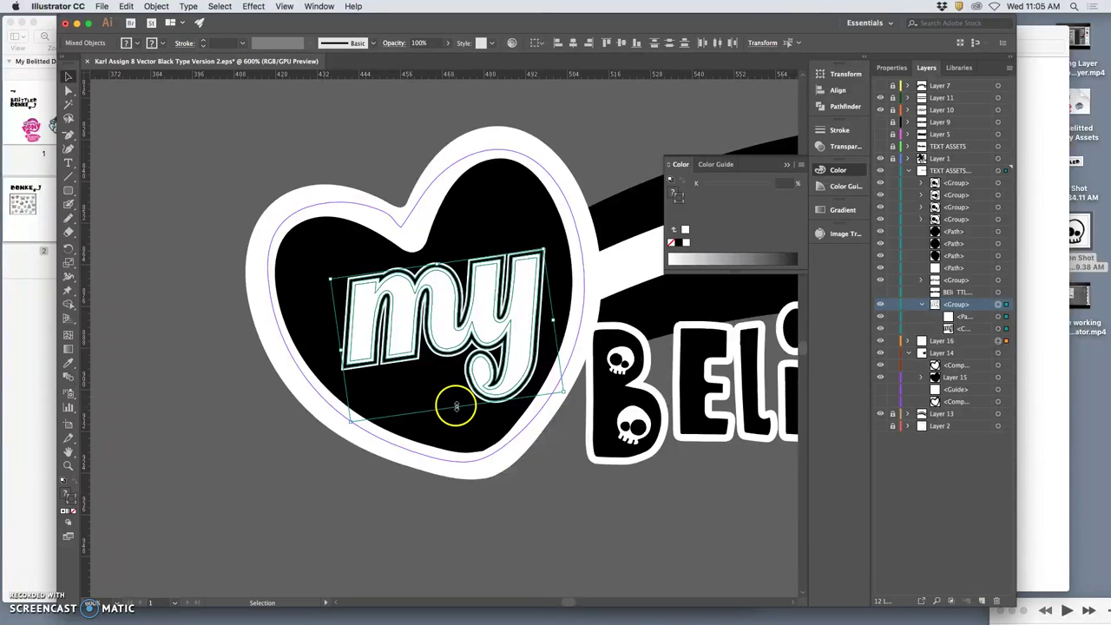
pyautogui.moveTo(456, 407)
pyautogui.mouseDown()
pyautogui.moveTo(446, 477)
pyautogui.moveTo(452, 414)
pyautogui.mouseUp()
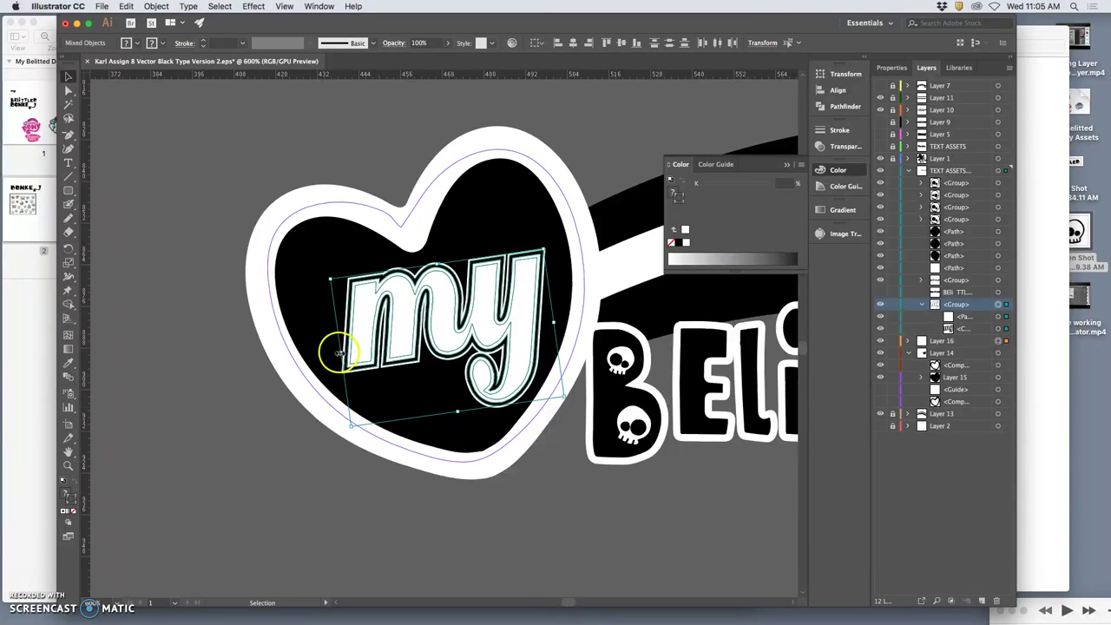
pyautogui.moveTo(341, 354); pyautogui.dragTo(333, 354)
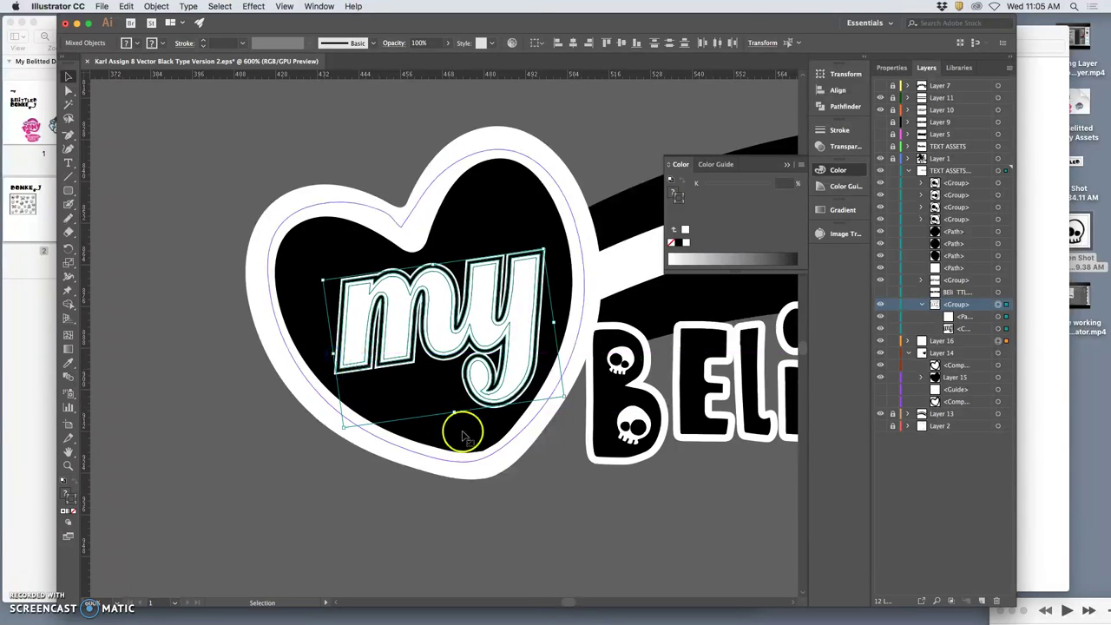
pyautogui.click(562, 521)
pyautogui.press('super+minus')
pyautogui.press('super+minus')
pyautogui.press('super+minus')
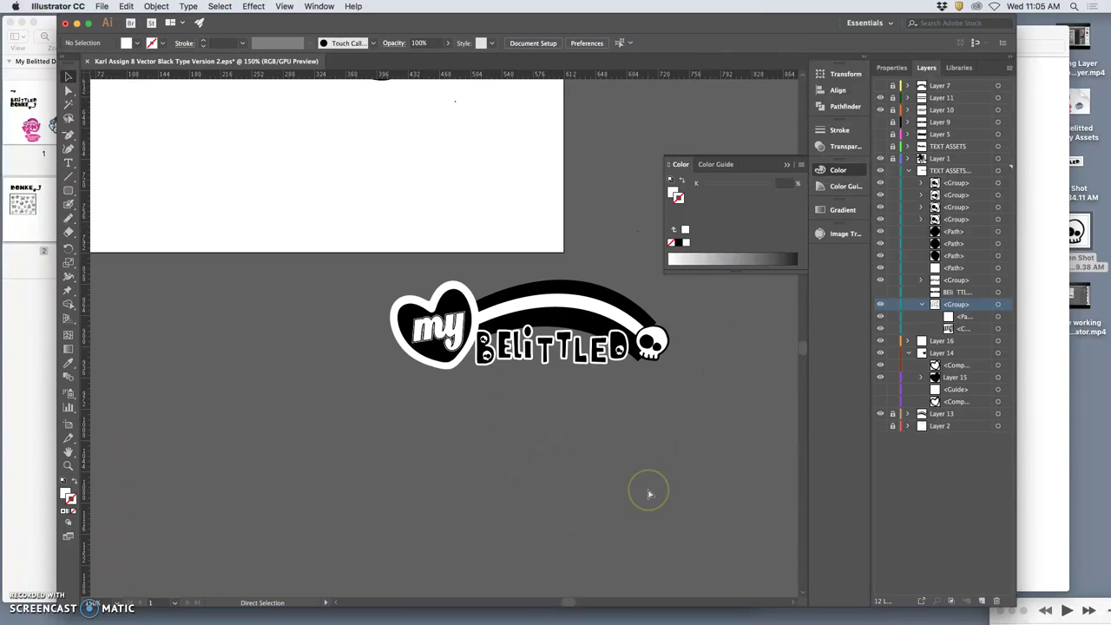
# - Set the stroke weight of the Layer 16 'my' outlines to 2 pt
pyautogui.press('super+equal')
pyautogui.press('super+equal')
pyautogui.press('super+equal')
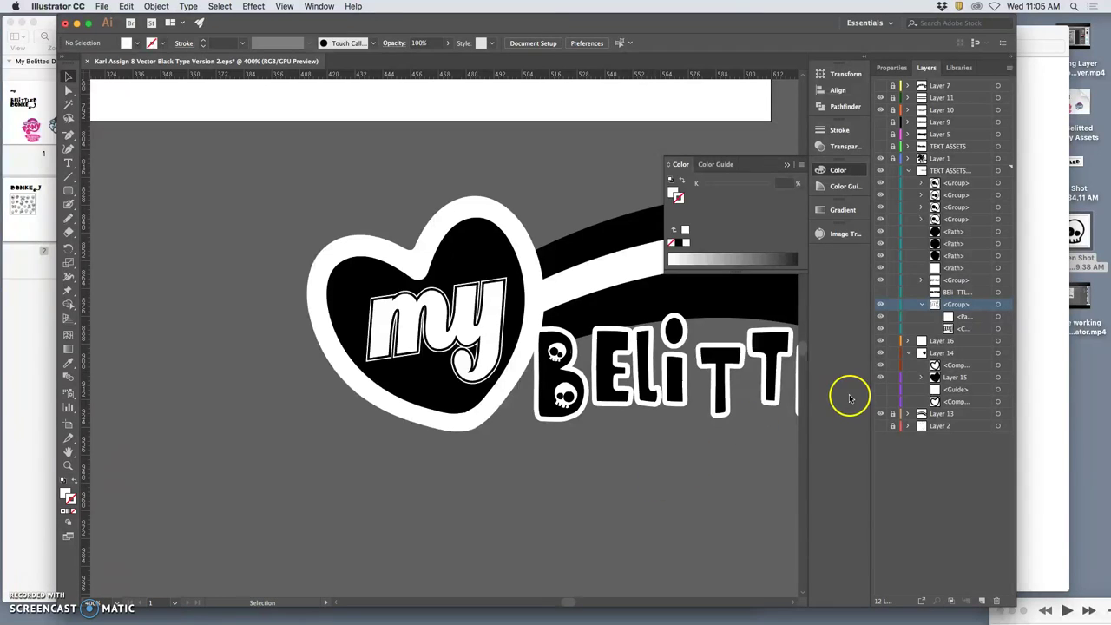
pyautogui.click(998, 341)
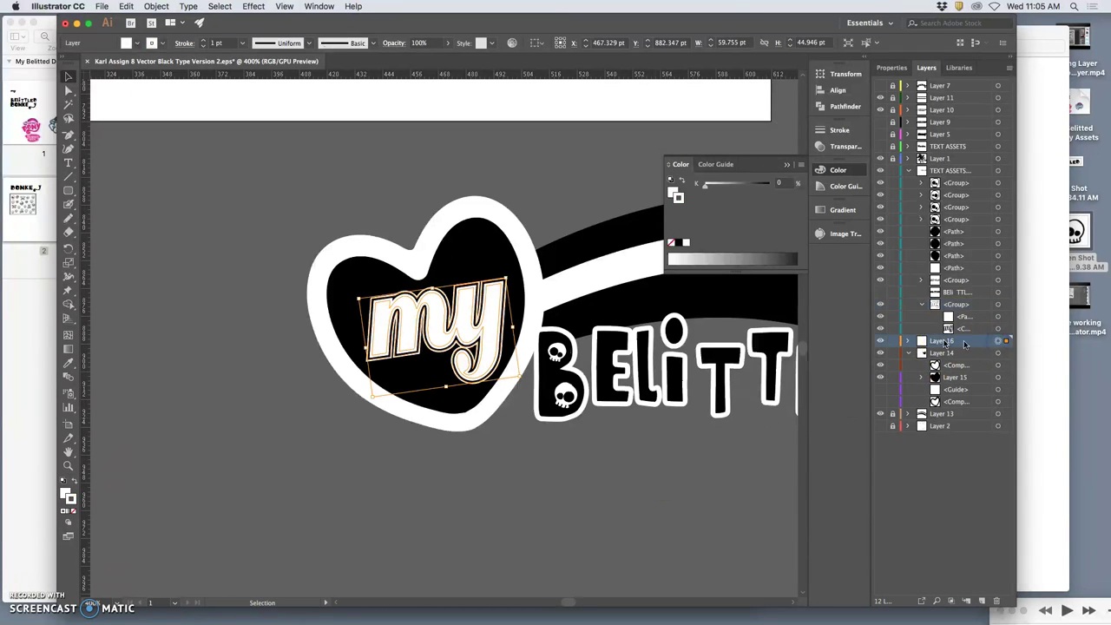
pyautogui.click(205, 41)
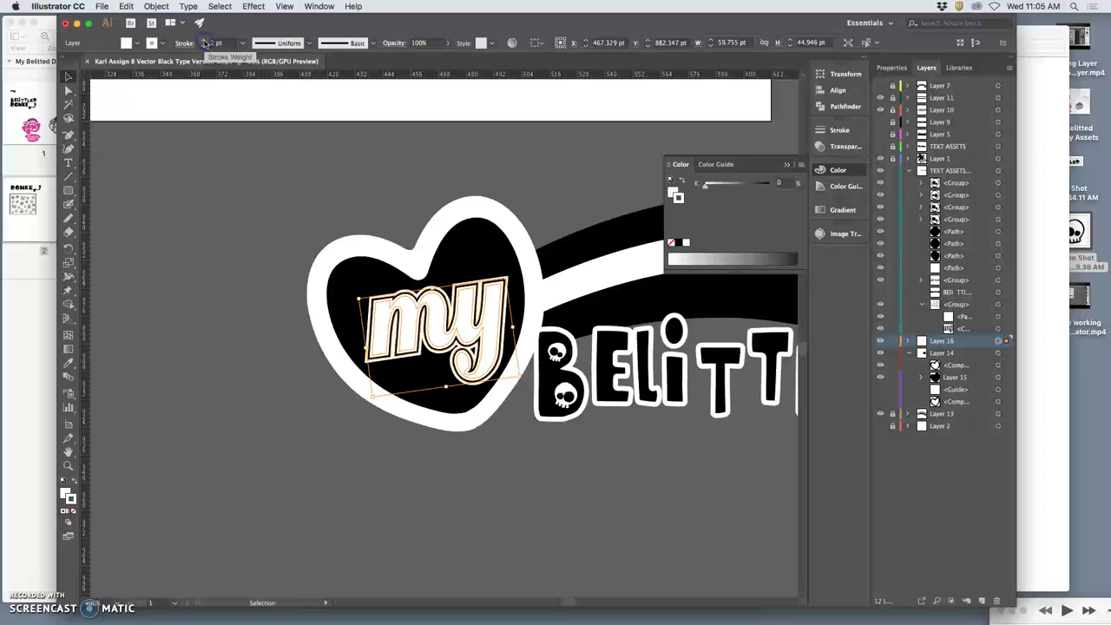
pyautogui.click(204, 41)
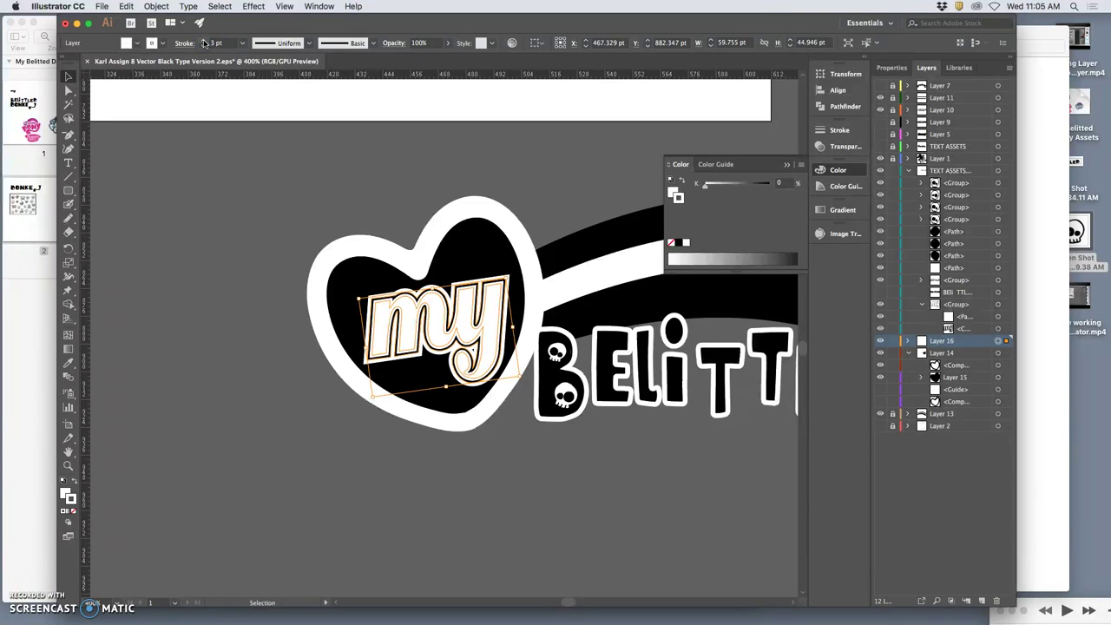
pyautogui.click(202, 46)
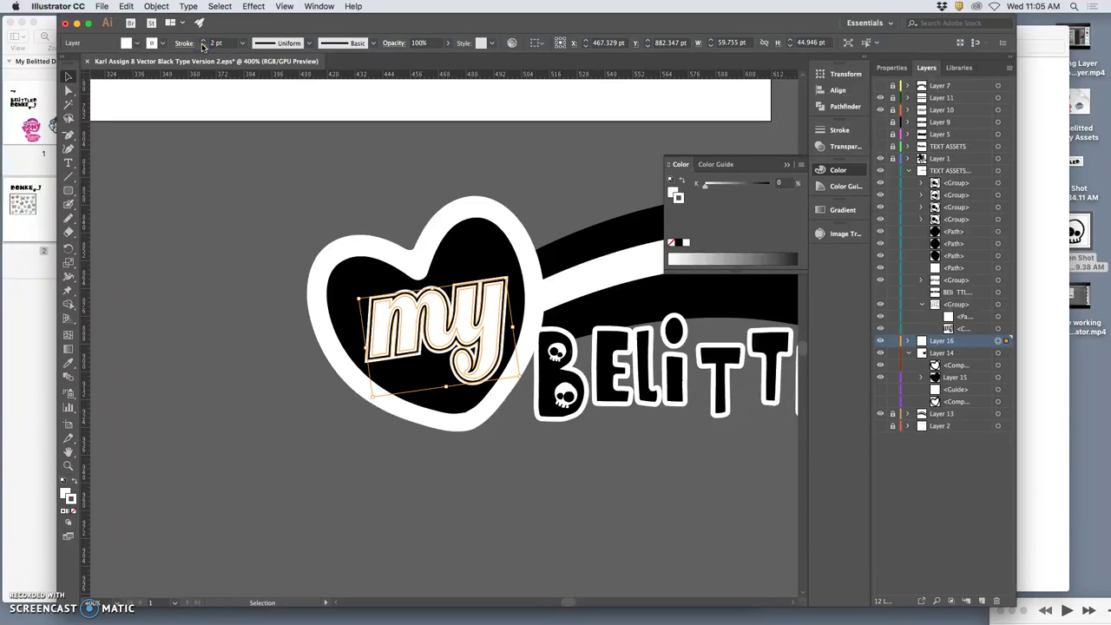
pyautogui.click(204, 41)
pyautogui.click(180, 205)
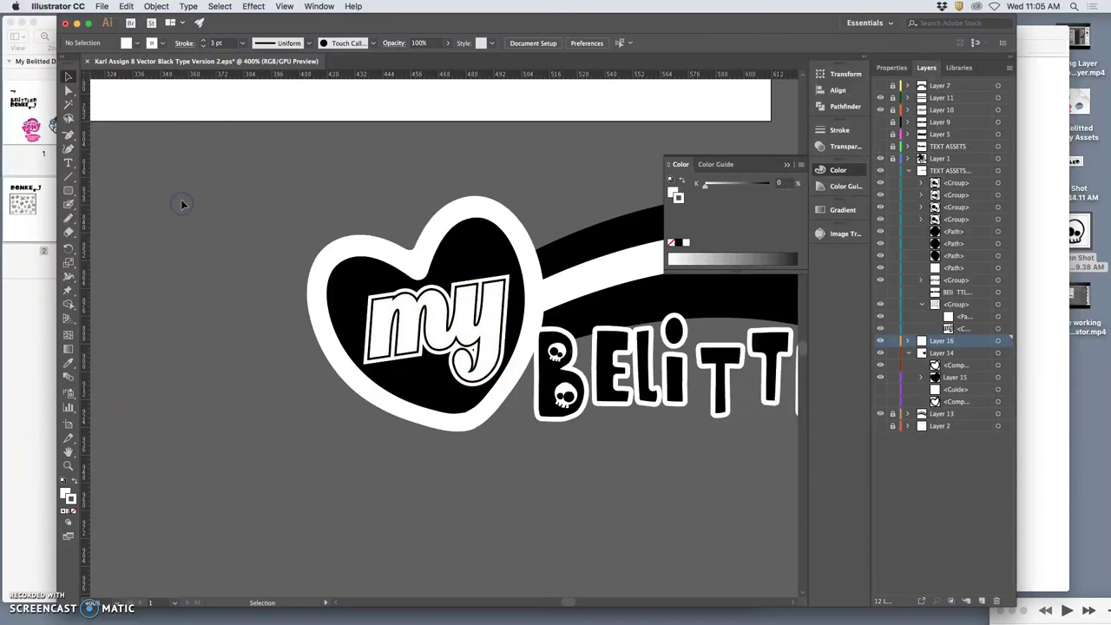
pyautogui.press('super+z')
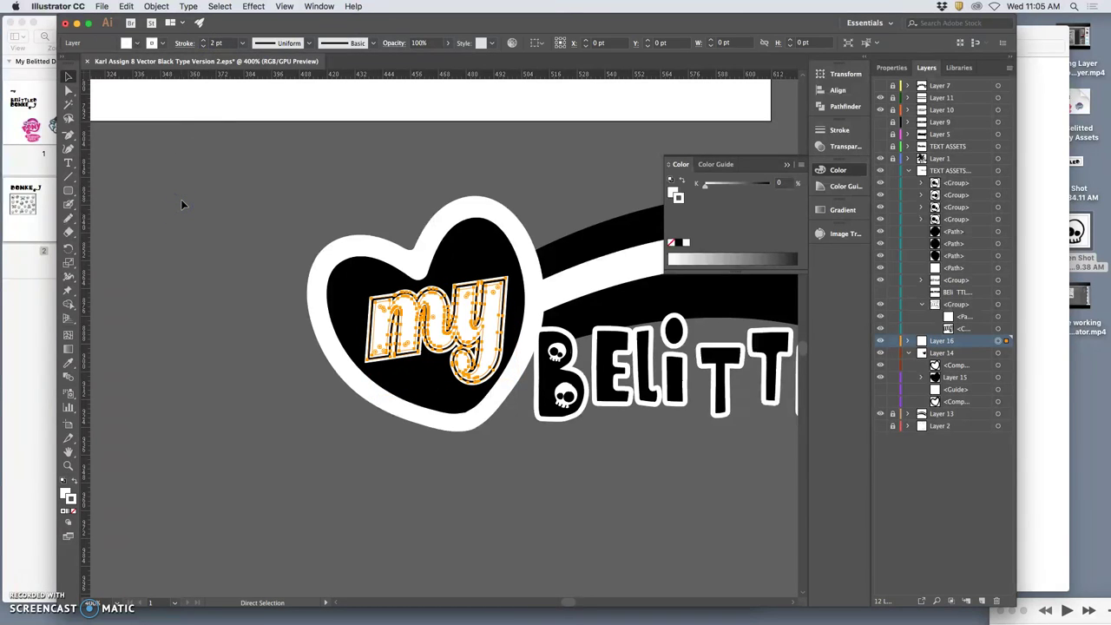
pyautogui.press('super+z')
pyautogui.click(181, 201)
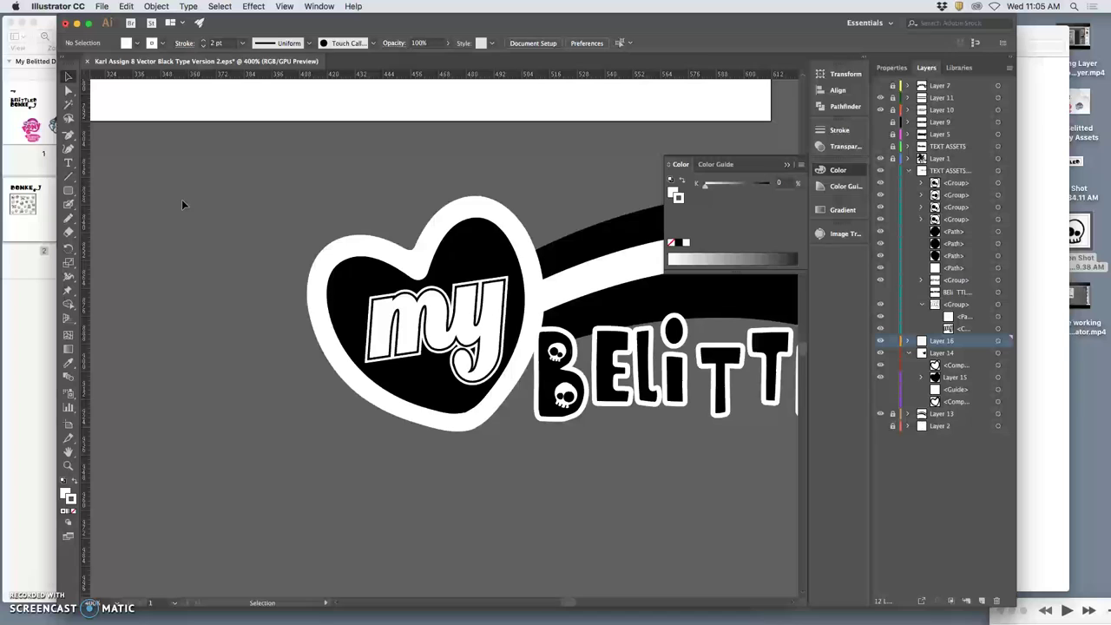
# - Trial-scale the 'my' lettering group, then undo and redo to keep its original size
pyautogui.click(491, 337)
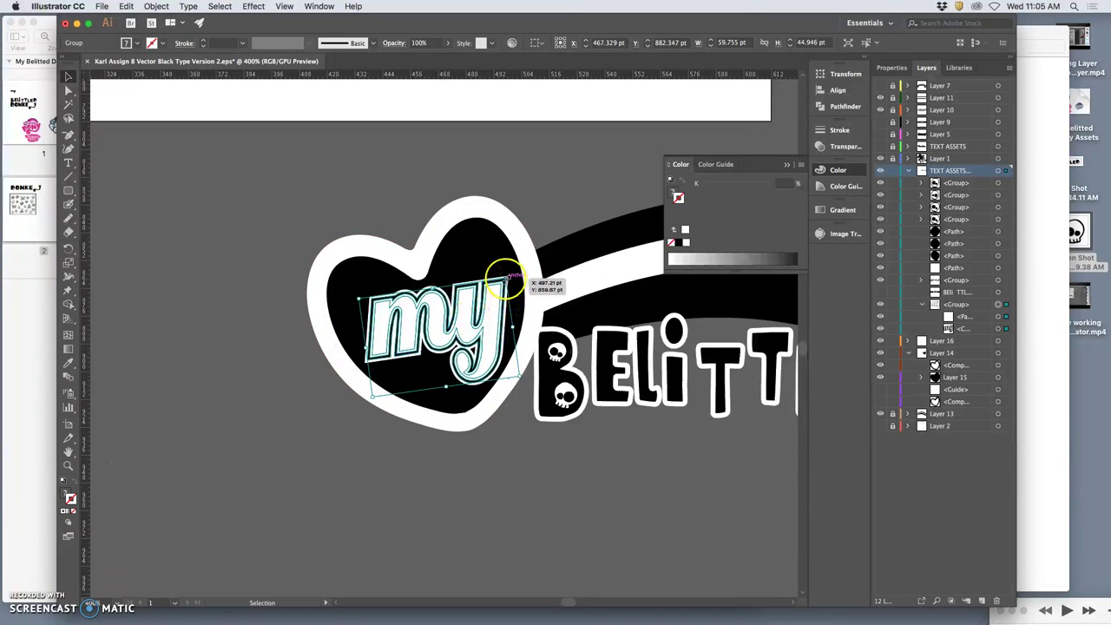
pyautogui.moveTo(507, 276); pyautogui.dragTo(504, 280)
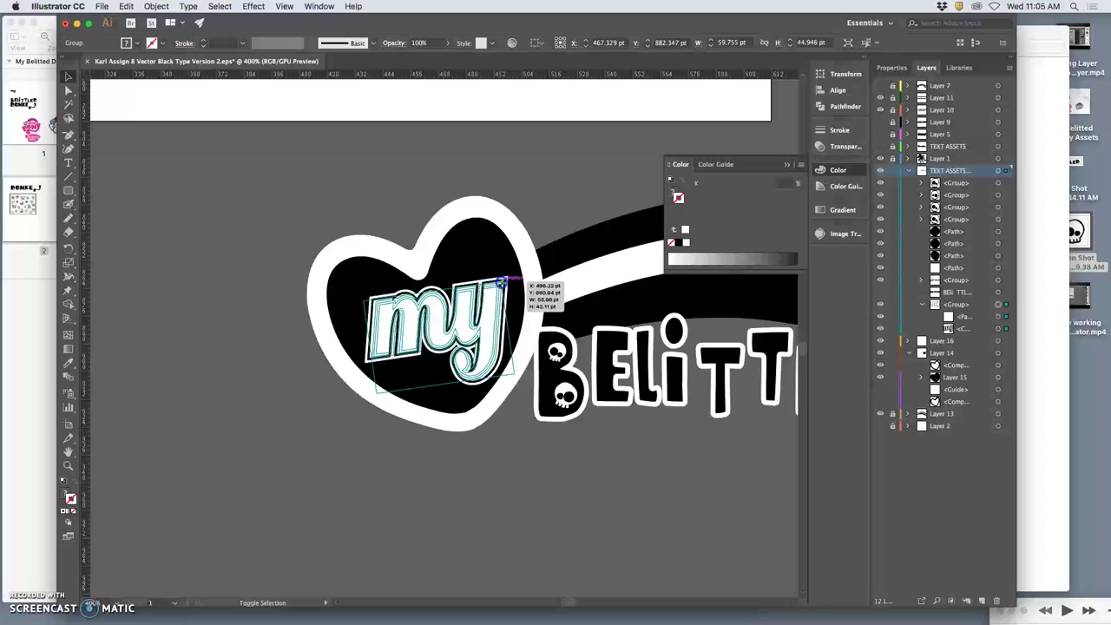
pyautogui.moveTo(502, 281); pyautogui.dragTo(503, 285)
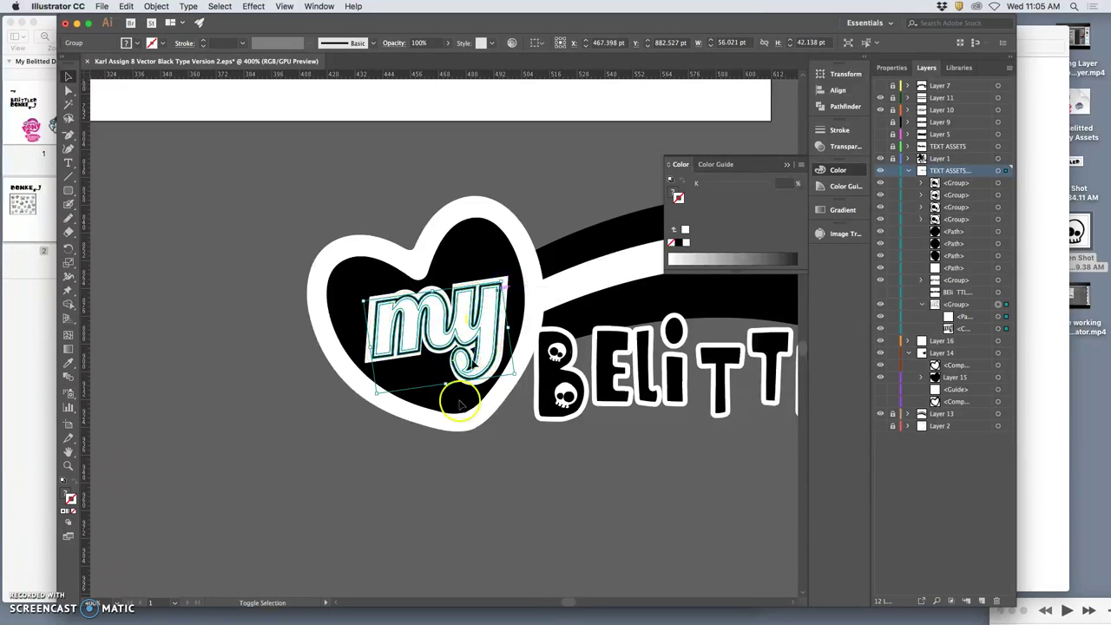
pyautogui.click(404, 504)
pyautogui.press('a')
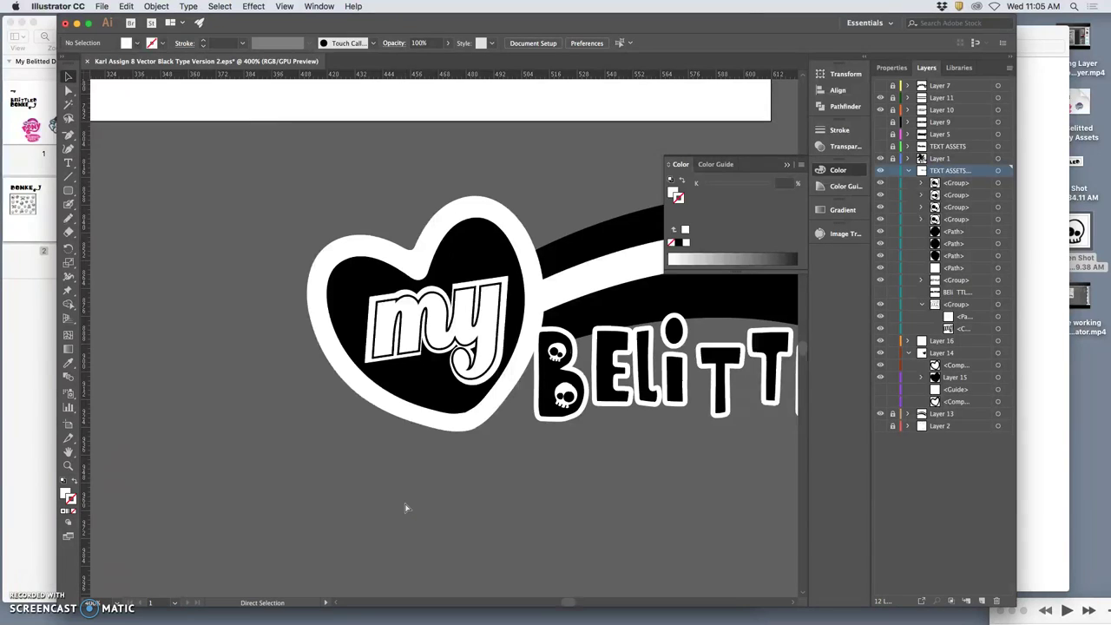
pyautogui.press('super+z')
pyautogui.press('v')
pyautogui.press('shift+super+z')
pyautogui.click(387, 553)
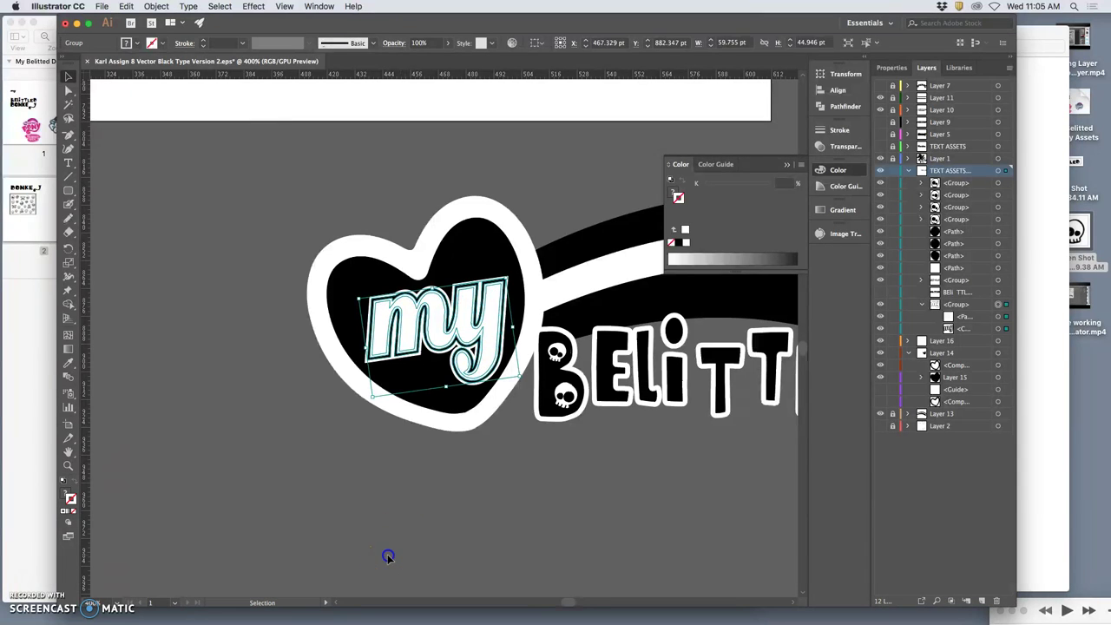
pyautogui.click(418, 520)
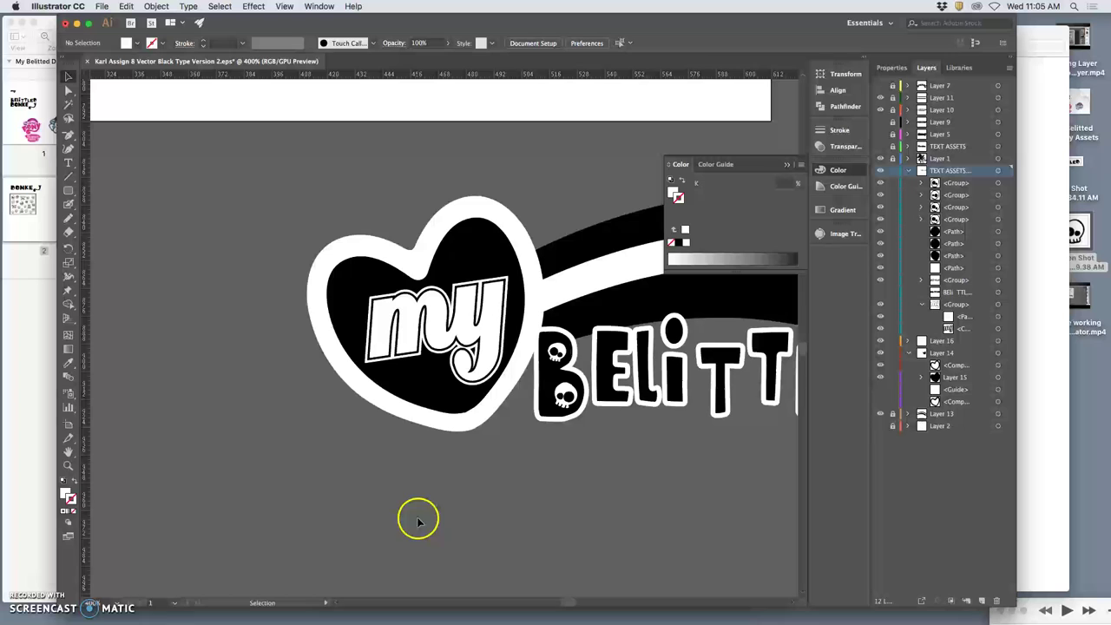
# - Save the logo document as an EPS file
pyautogui.hscroll(5, 611, 444)
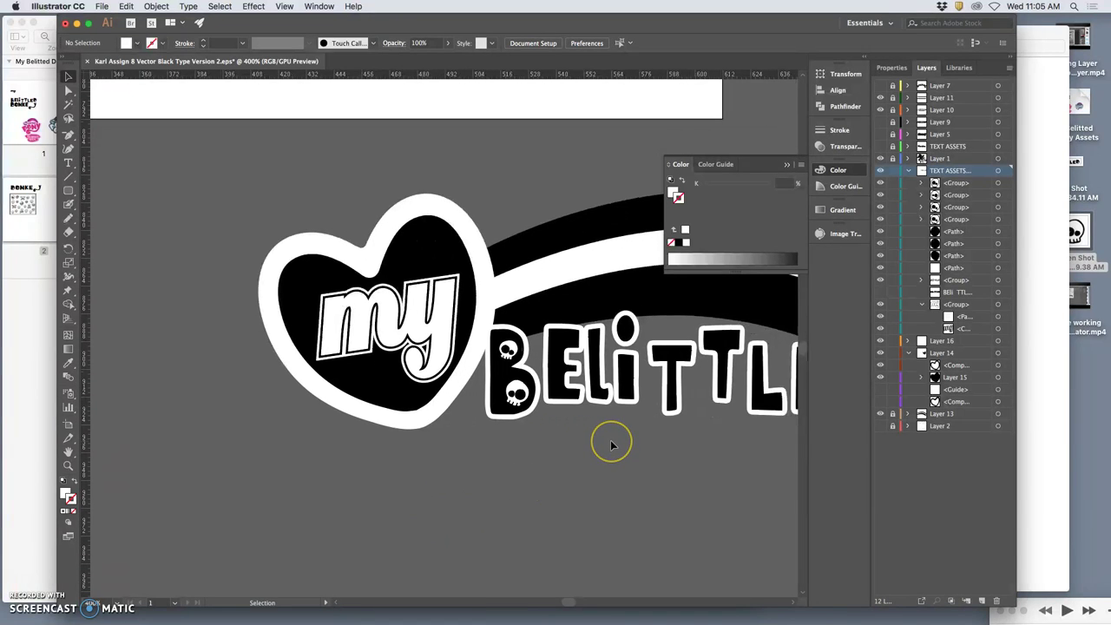
pyautogui.press('super+minus')
pyautogui.press('super+minus')
pyautogui.press('super+minus')
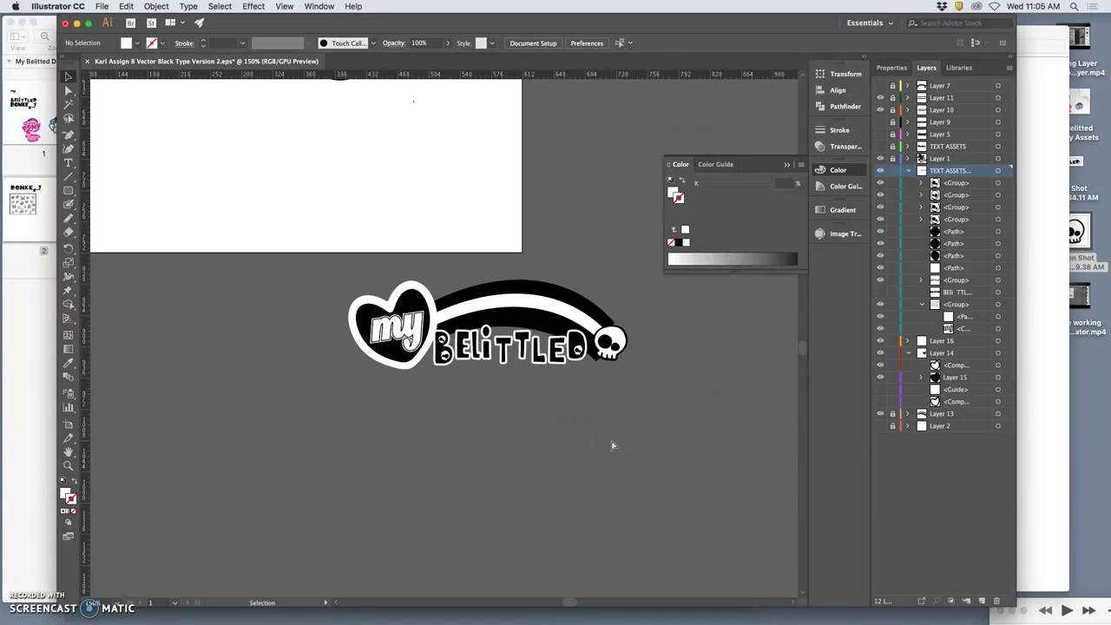
pyautogui.hscroll(3, 612, 445)
pyautogui.click(598, 312)
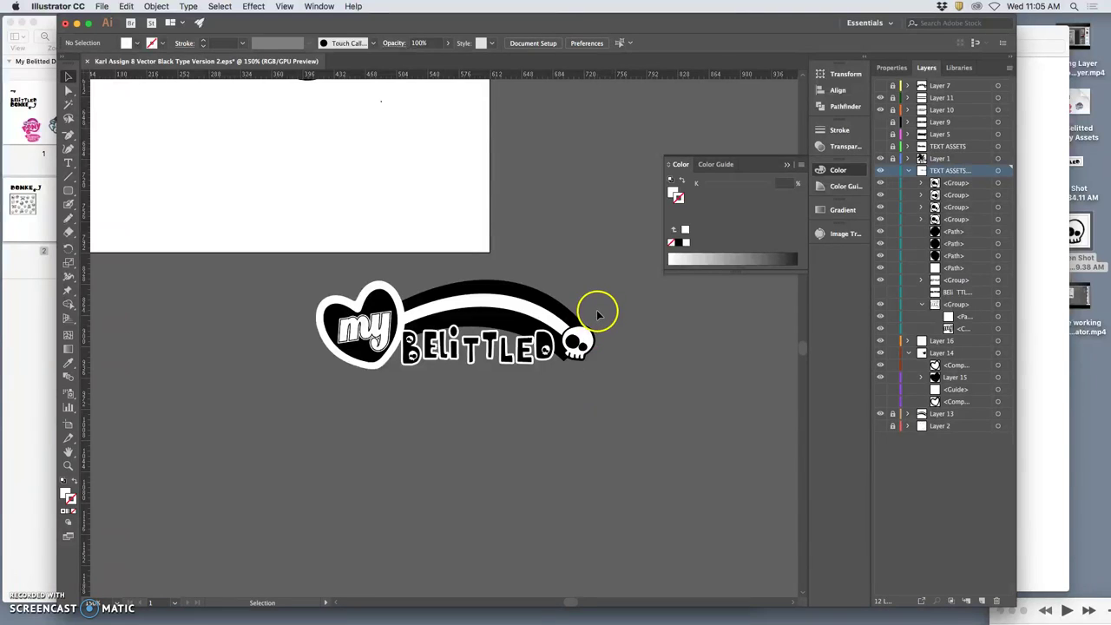
pyautogui.press('super+s')
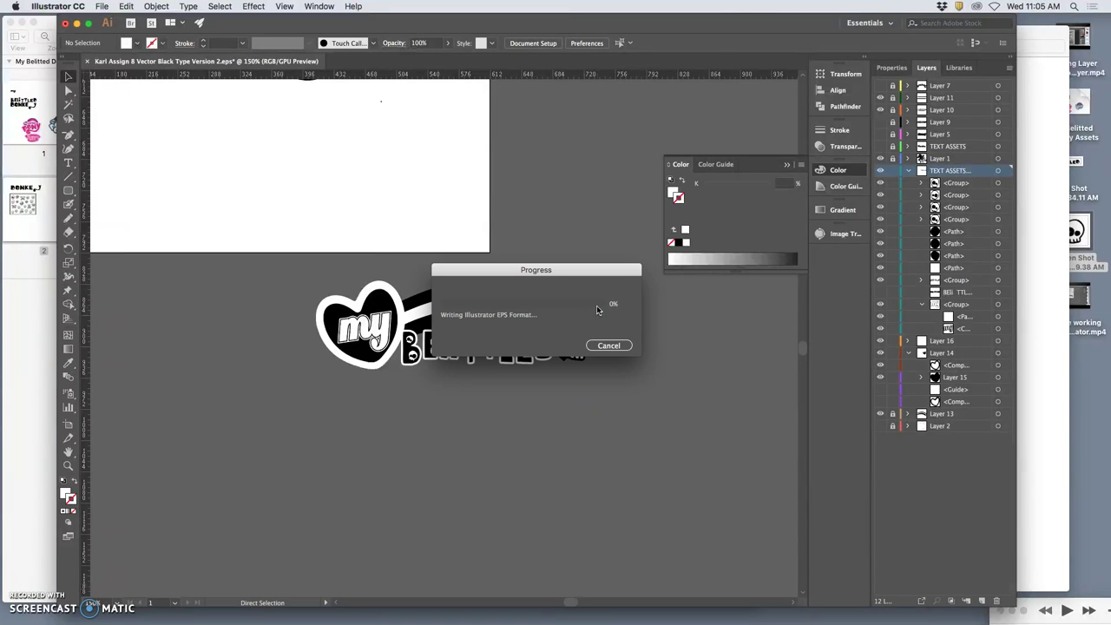
pyautogui.click(749, 311)
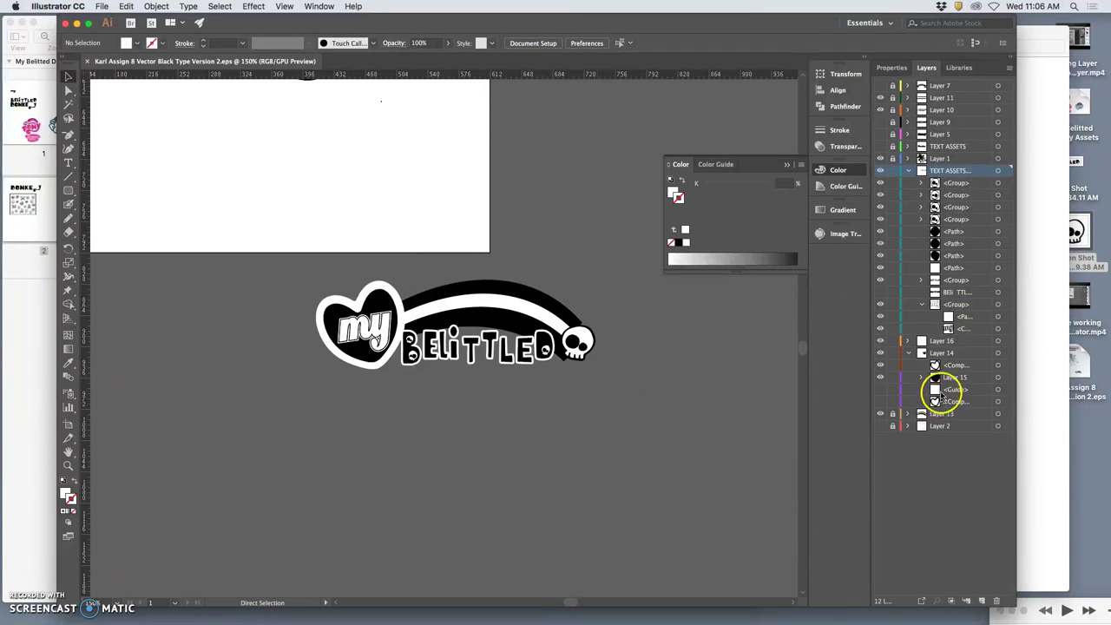
# - Collapse the TEXT ASSETS layer and add a new empty Layer 17 above Layer 13
pyautogui.click(909, 171)
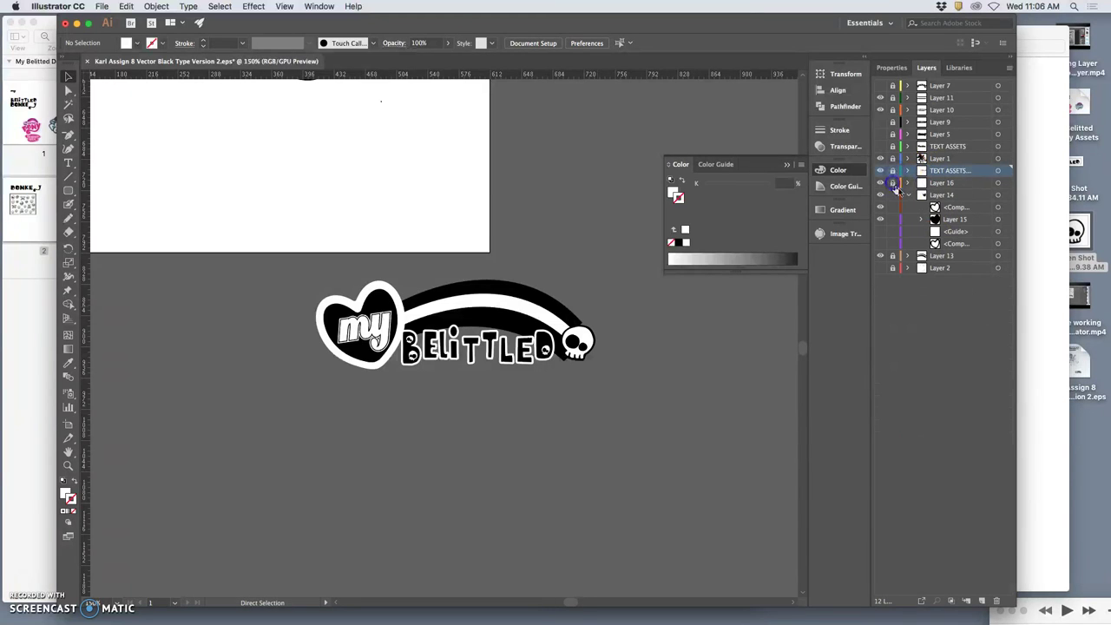
pyautogui.click(894, 196)
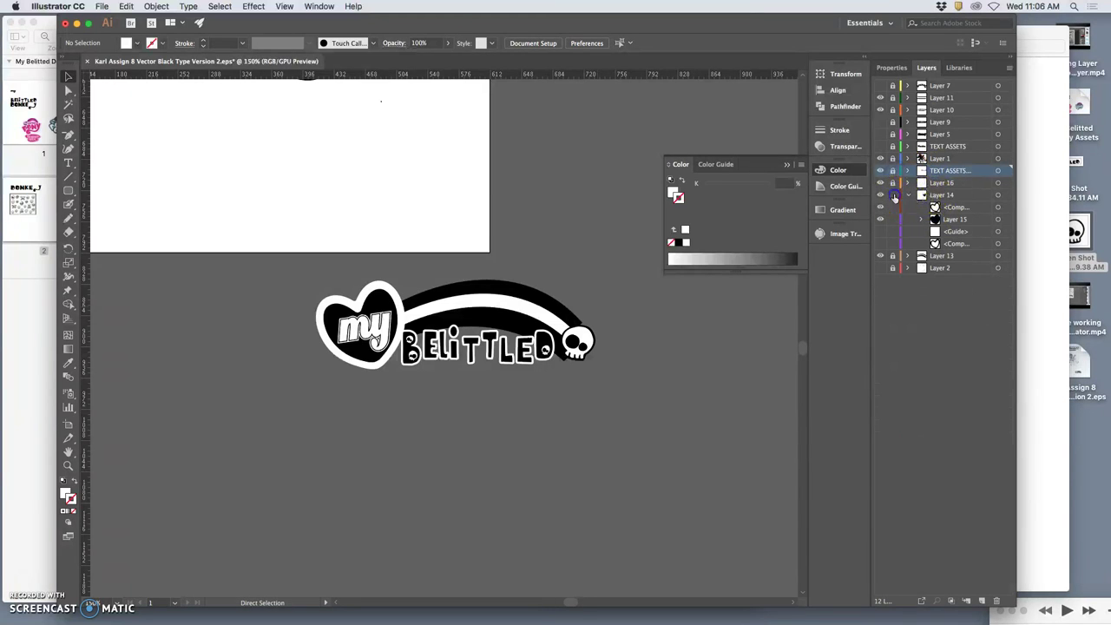
pyautogui.click(953, 256)
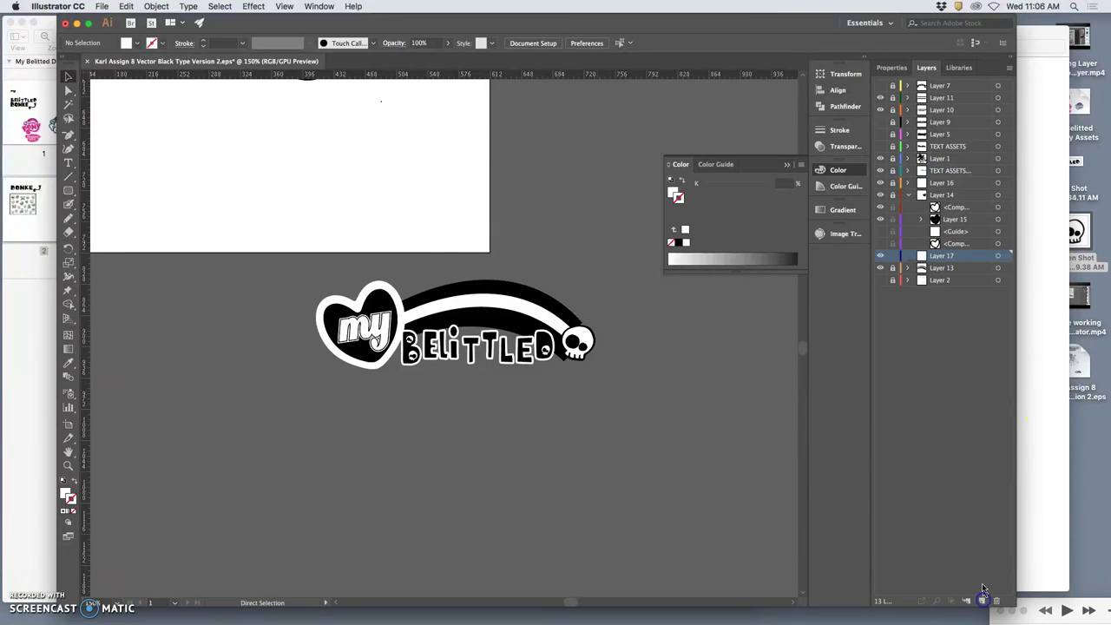
# - Type DONKEY as a new text object below the BELITTLED logo and select its final Y
pyautogui.click(69, 162)
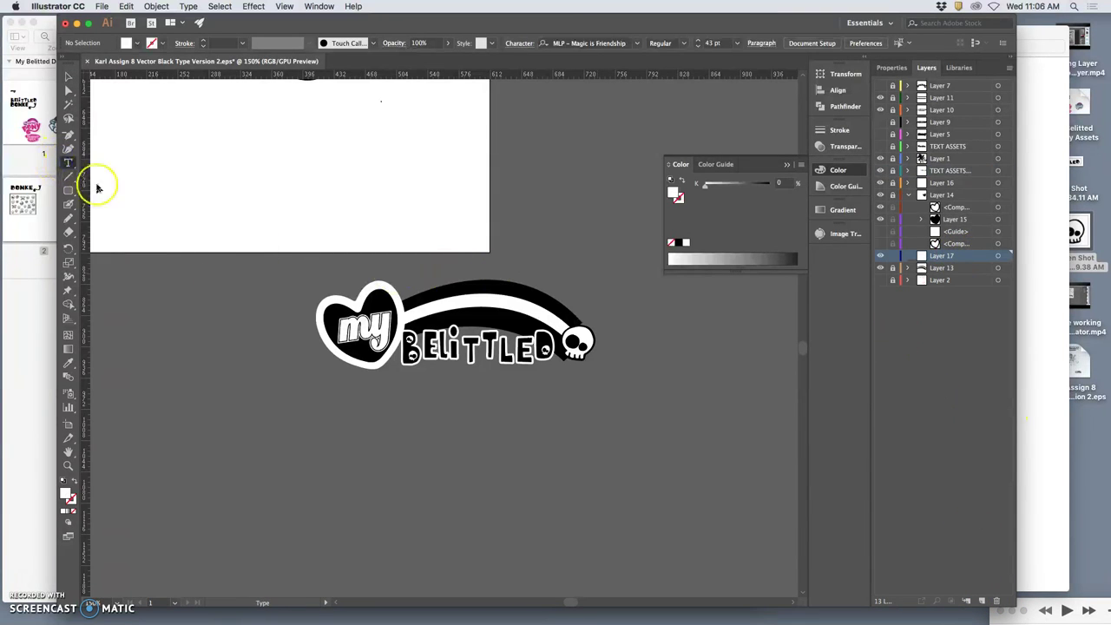
pyautogui.click(347, 405)
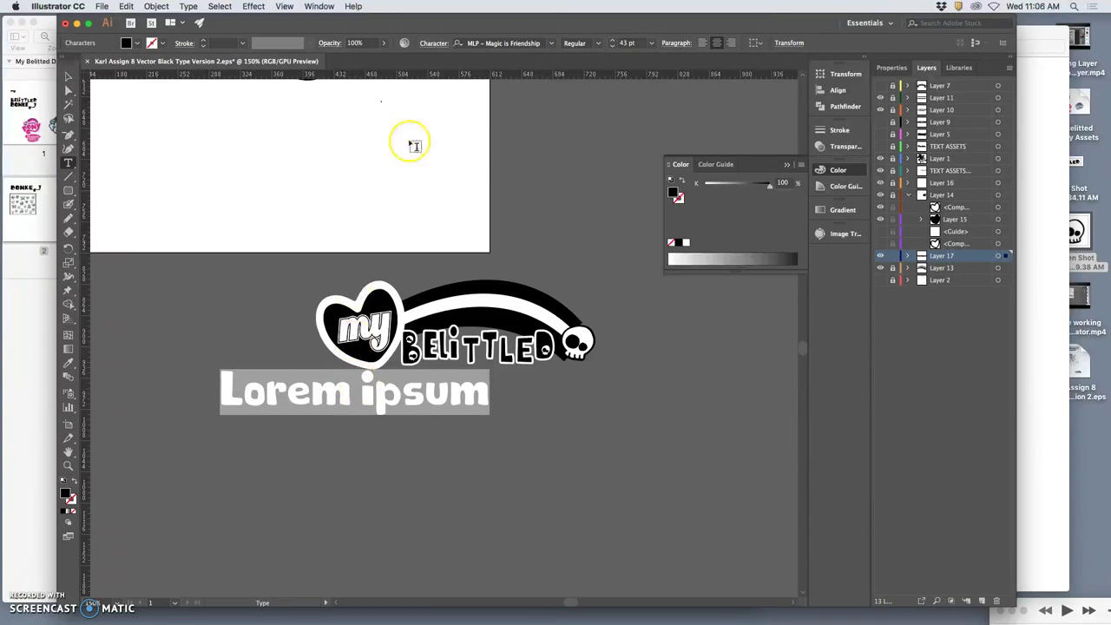
pyautogui.write('BO')
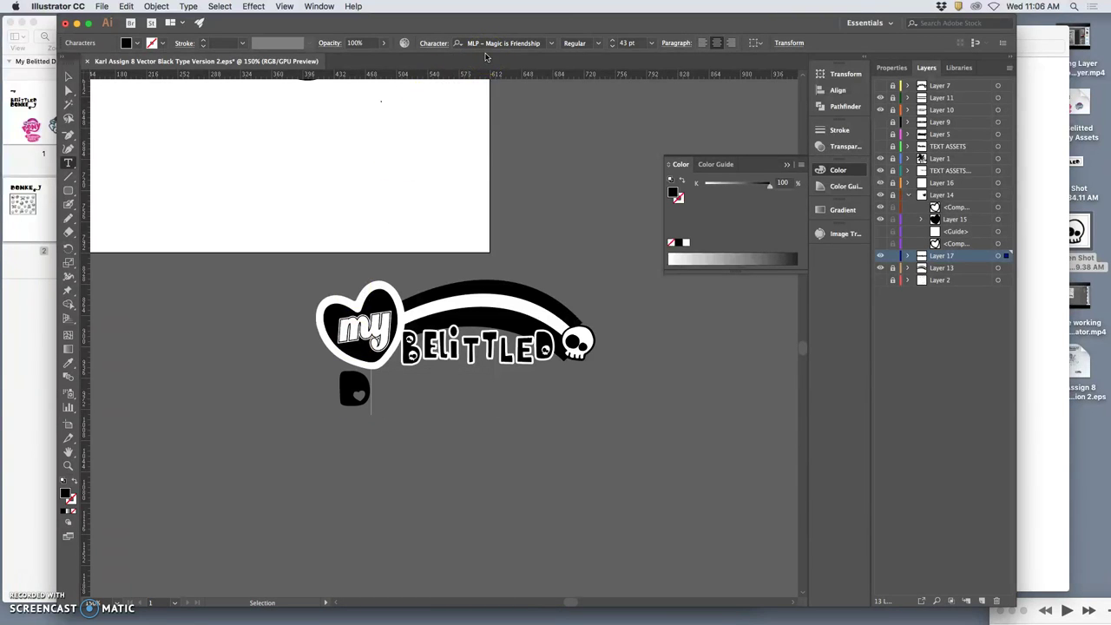
pyautogui.write('NKEY')
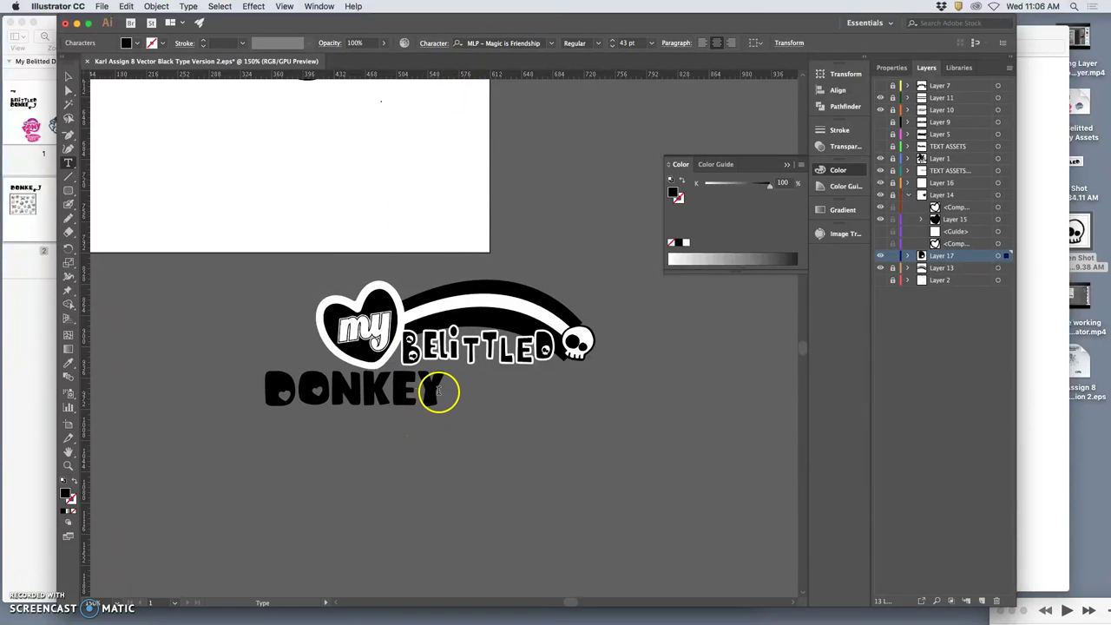
pyautogui.moveTo(443, 391)
pyautogui.mouseDown()
pyautogui.moveTo(405, 390)
pyautogui.moveTo(425, 392)
pyautogui.mouseUp()
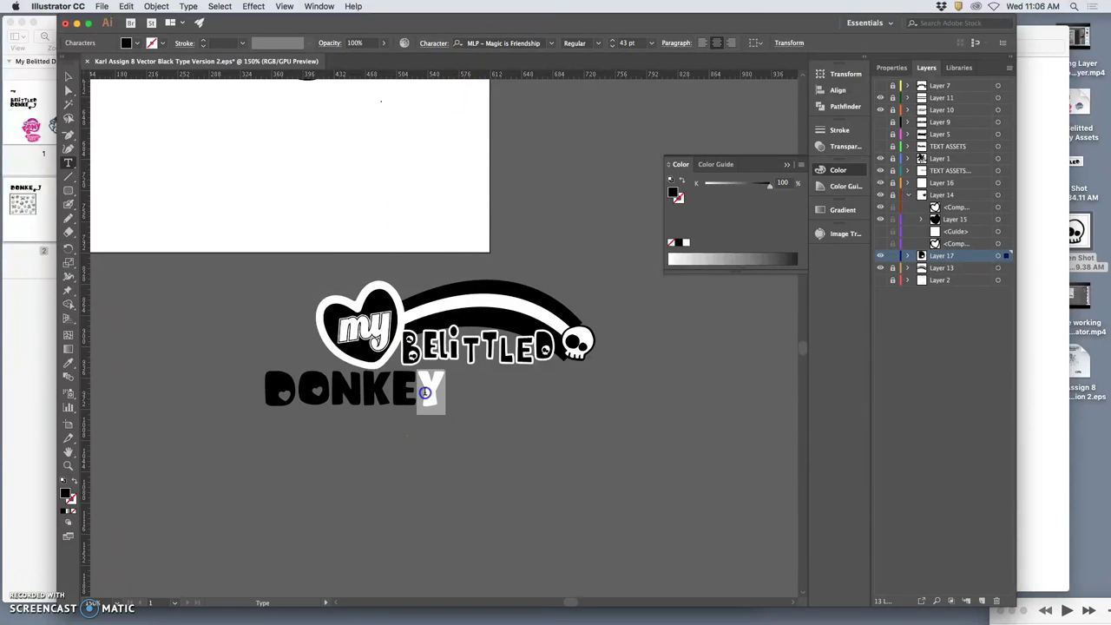
# - Set the final Y of DONKEY to the MLP font
pyautogui.click(504, 42)
pyautogui.write('MLP')
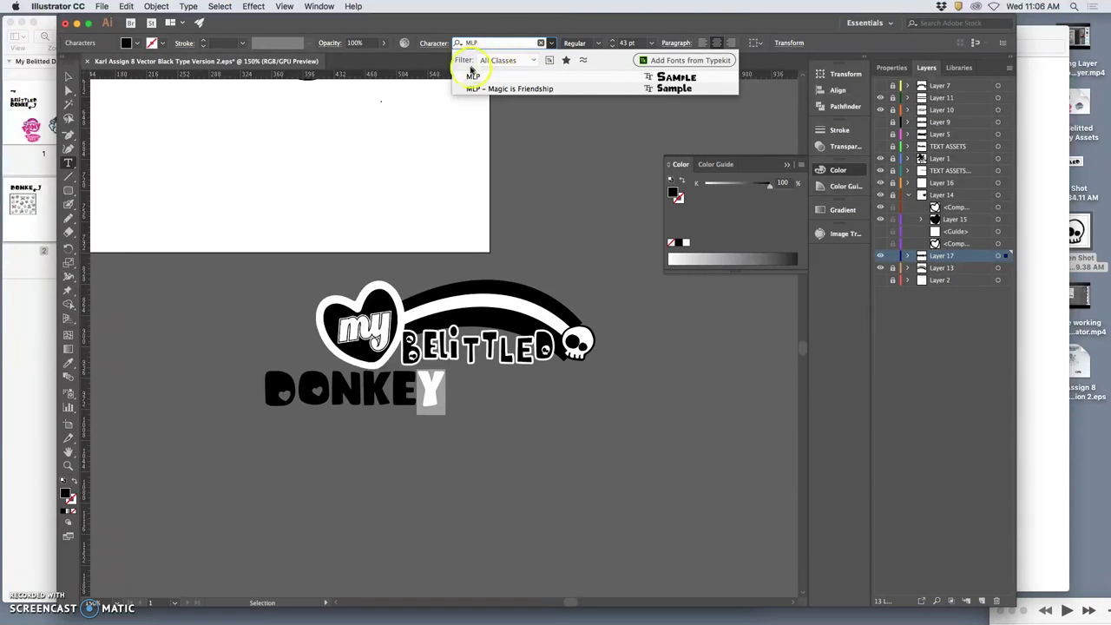
pyautogui.click(473, 76)
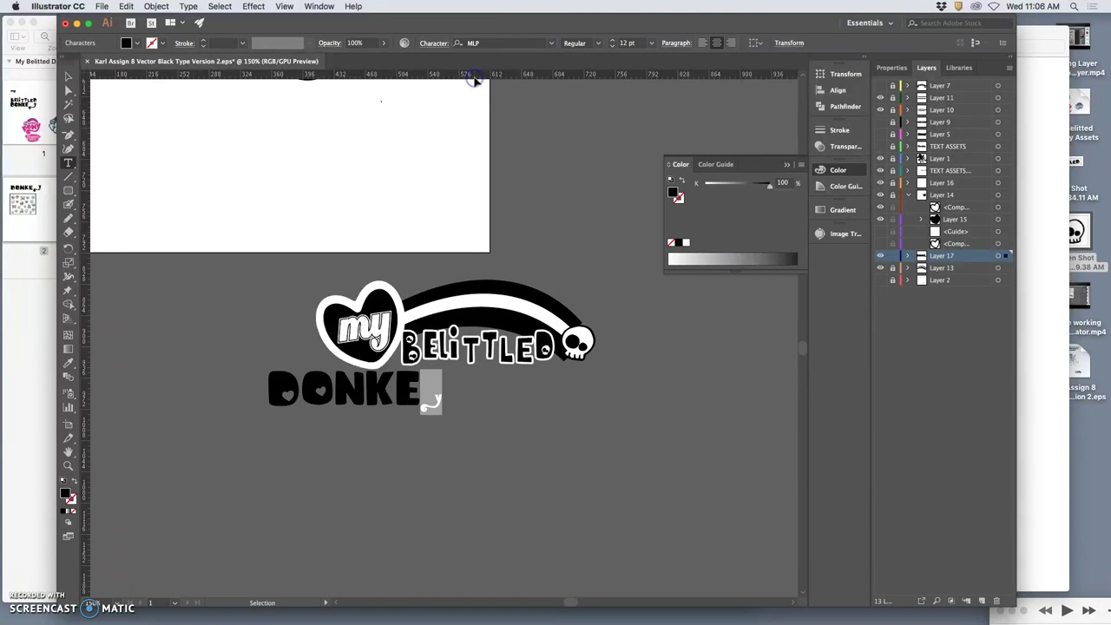
# - Enlarge the Y to about 53 pt so its curly tail sweeps beneath the word
pyautogui.click(612, 41)
pyautogui.click(612, 41)
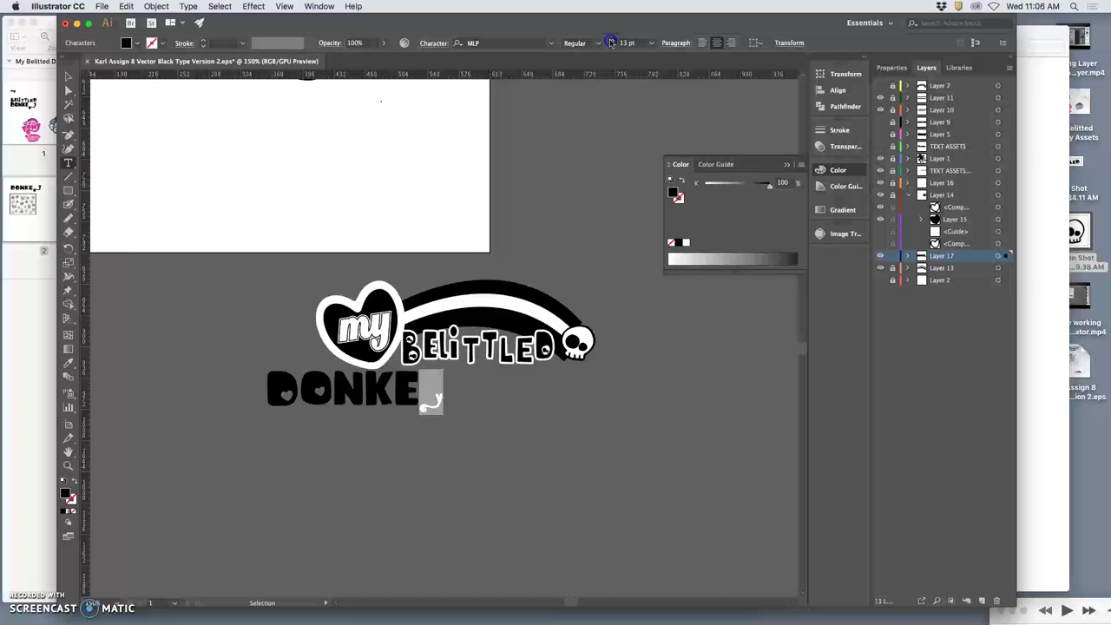
pyautogui.click(612, 41)
pyautogui.click(612, 41)
pyautogui.click(612, 41)
pyautogui.click(612, 41)
pyautogui.click(612, 41)
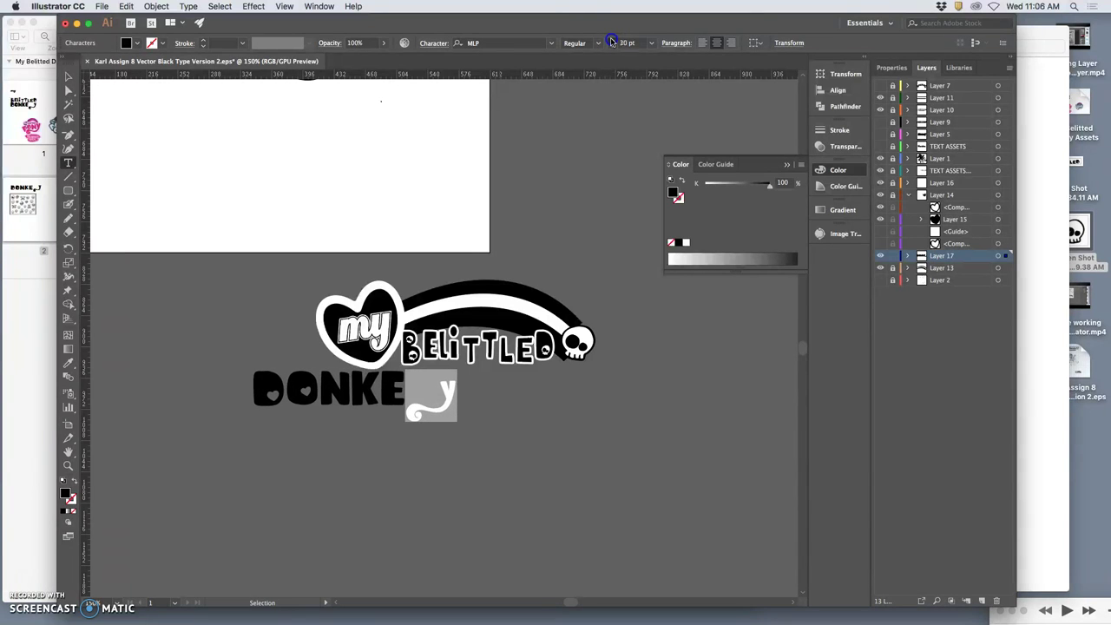
pyautogui.click(612, 41)
pyautogui.click(612, 41)
pyautogui.click(612, 40)
pyautogui.click(612, 40)
pyautogui.click(612, 40)
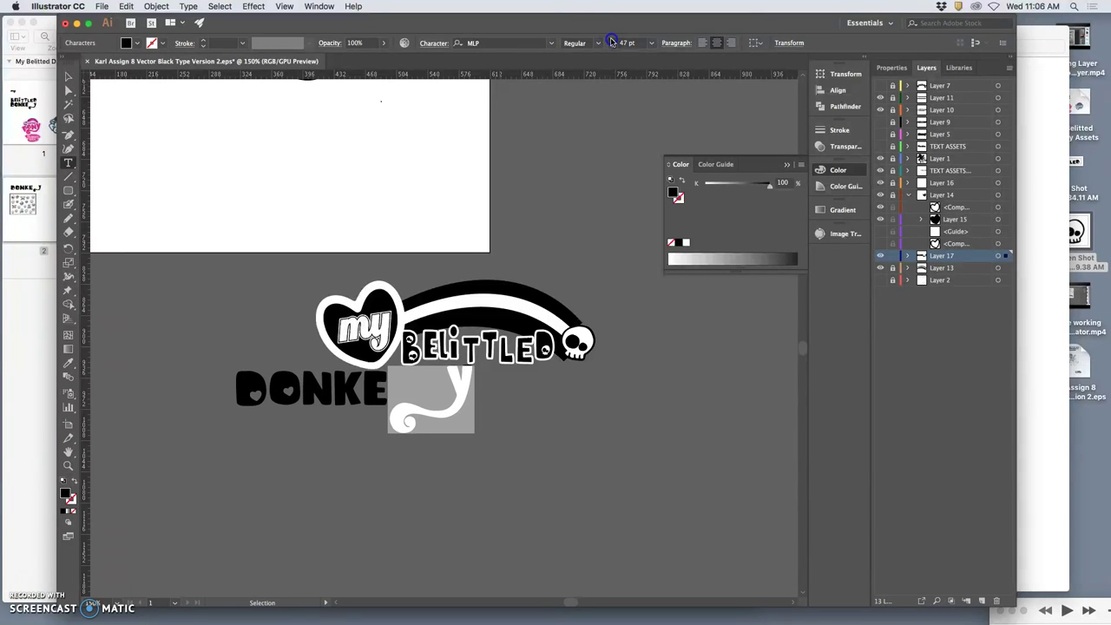
pyautogui.click(612, 40)
pyautogui.click(612, 41)
pyautogui.click(612, 41)
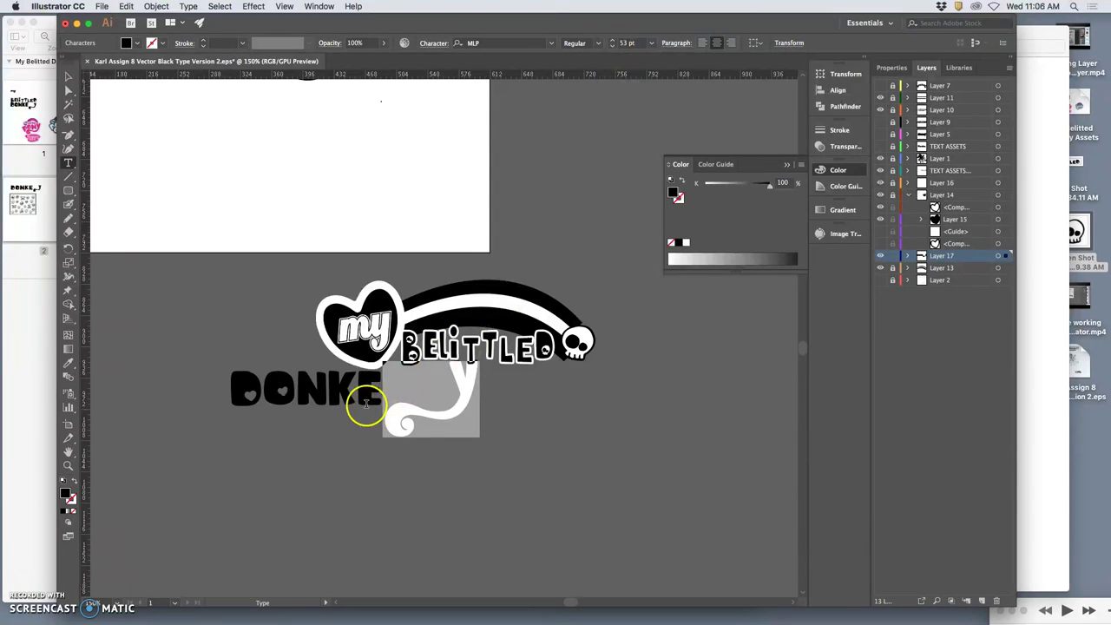
pyautogui.click(366, 405)
pyautogui.moveTo(331, 396); pyautogui.dragTo(296, 393)
# - Set the selected N of DONKEY to the MLP font
pyautogui.click(519, 43)
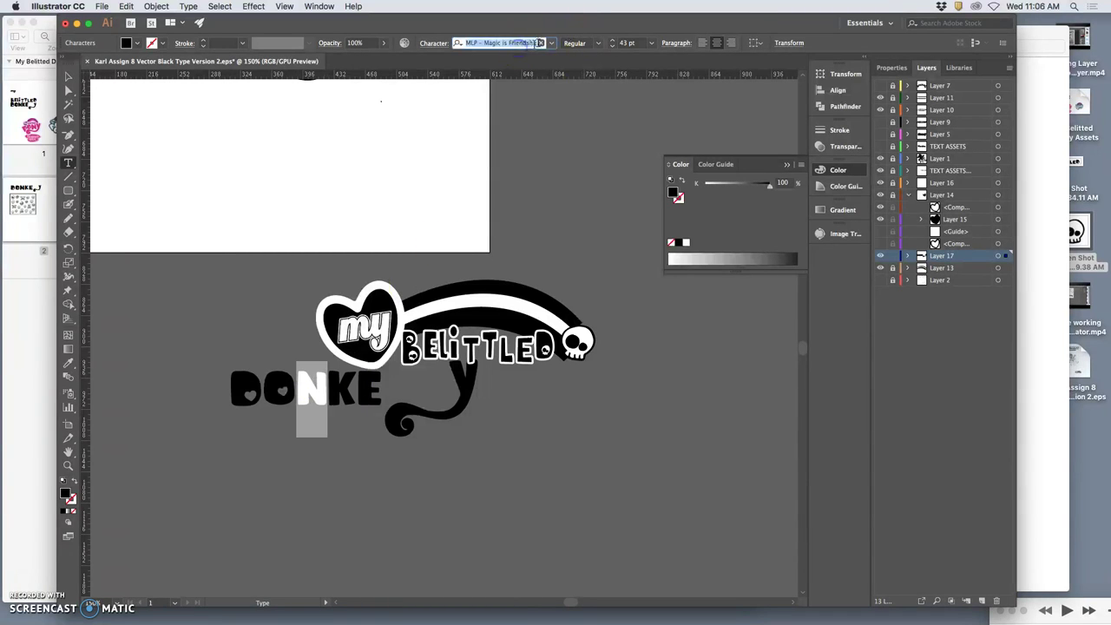
pyautogui.click(552, 43)
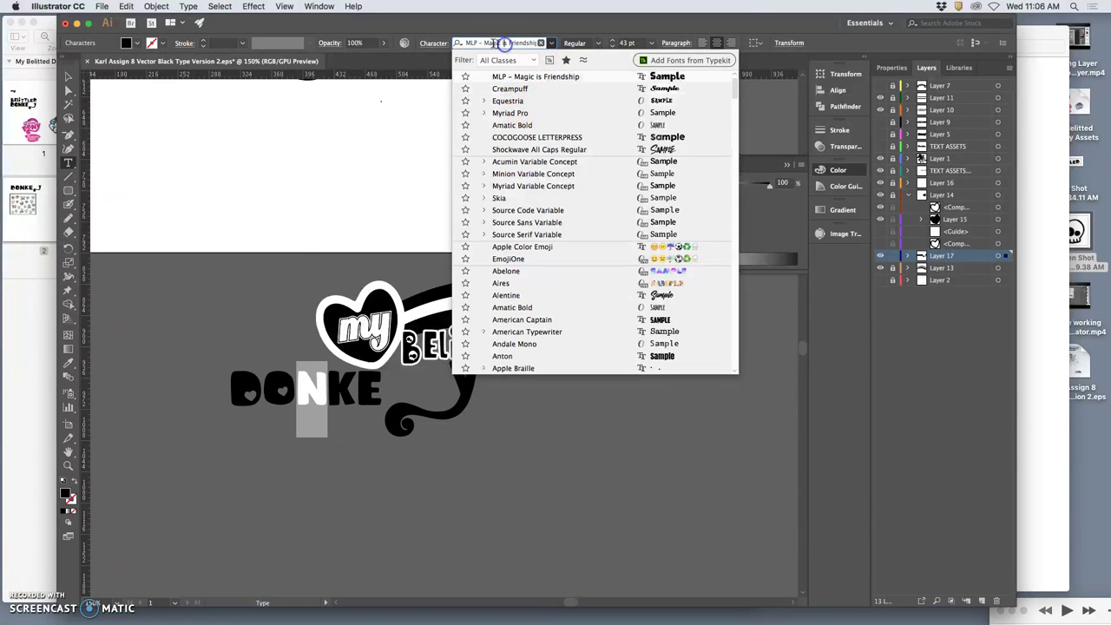
pyautogui.write('MLP')
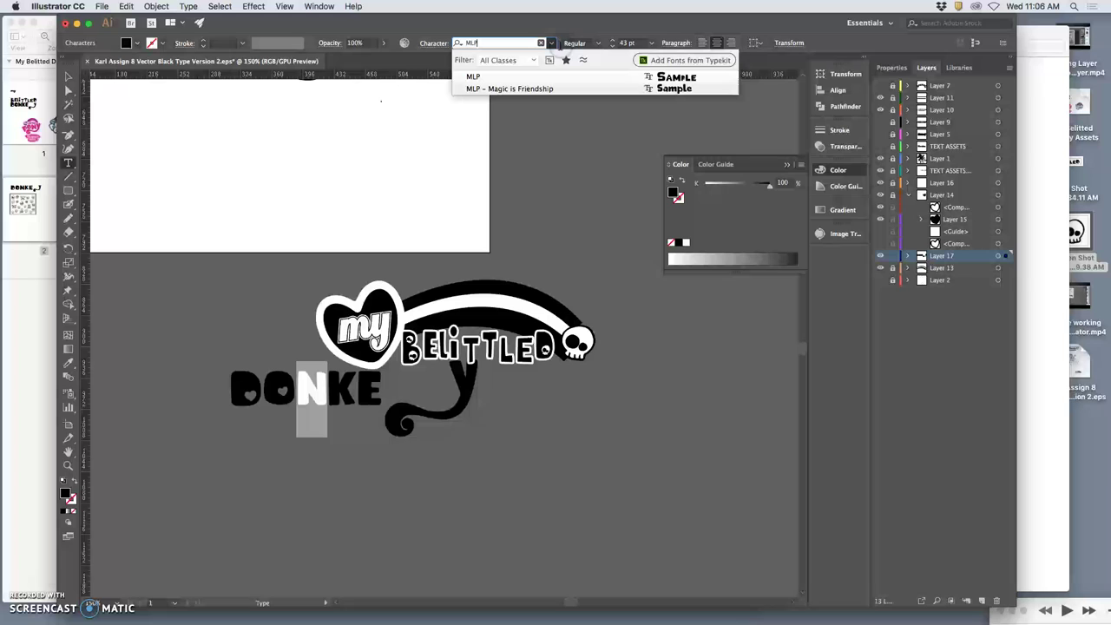
pyautogui.click(496, 77)
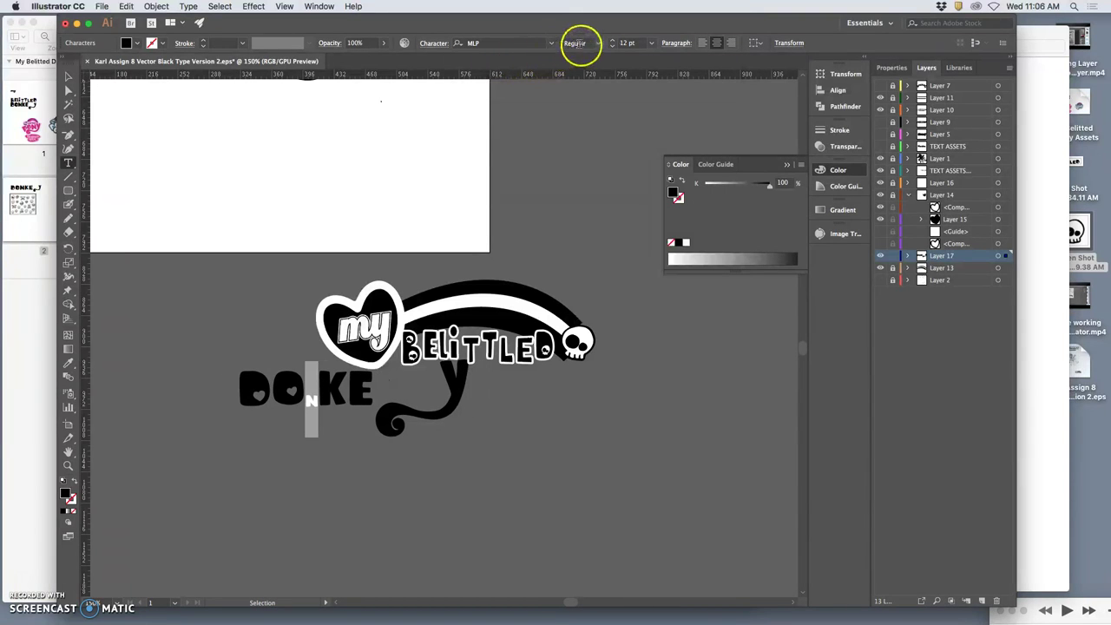
# - Adjust the N's font size to 40 pt
pyautogui.click(613, 41)
pyautogui.click(612, 42)
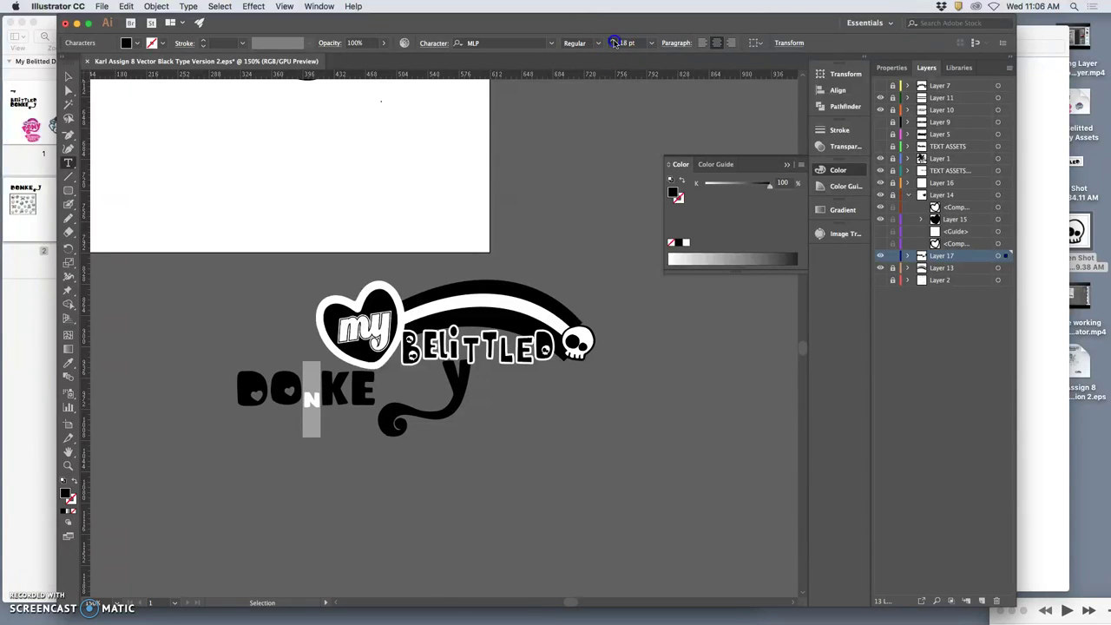
pyautogui.click(613, 41)
pyautogui.click(613, 42)
pyautogui.click(613, 42)
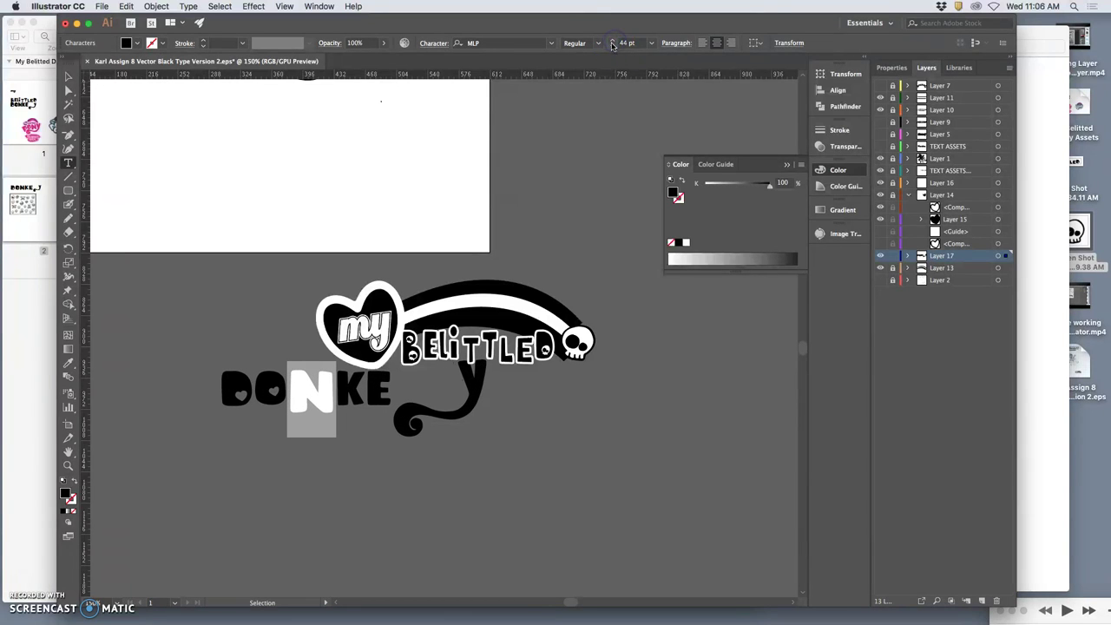
pyautogui.click(613, 46)
pyautogui.click(613, 47)
pyautogui.click(613, 46)
pyautogui.click(613, 47)
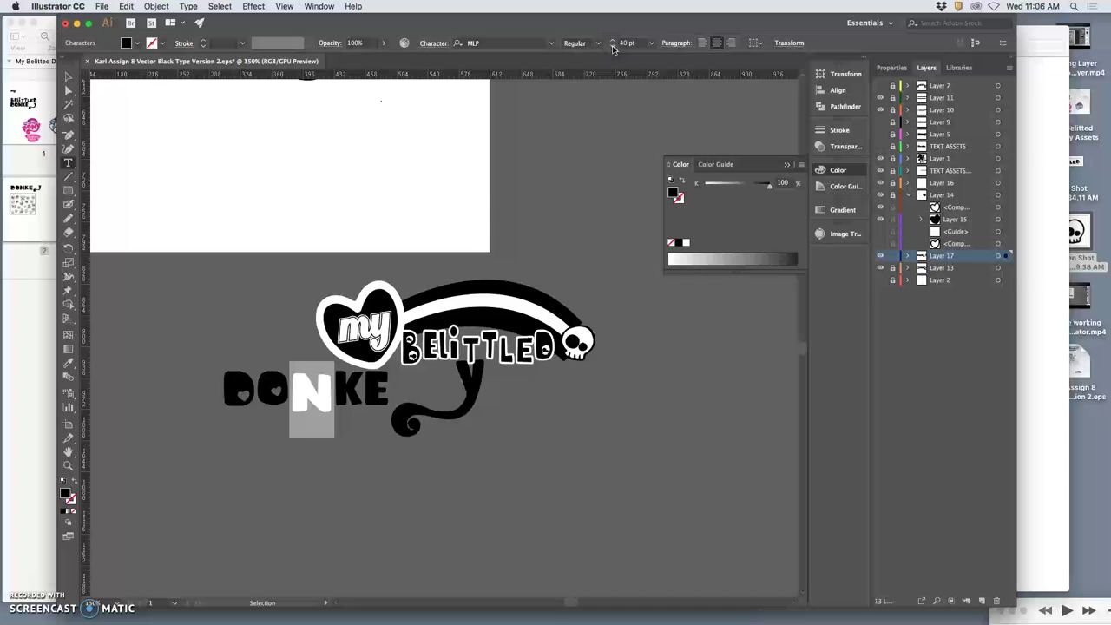
pyautogui.click(469, 400)
pyautogui.click(355, 397)
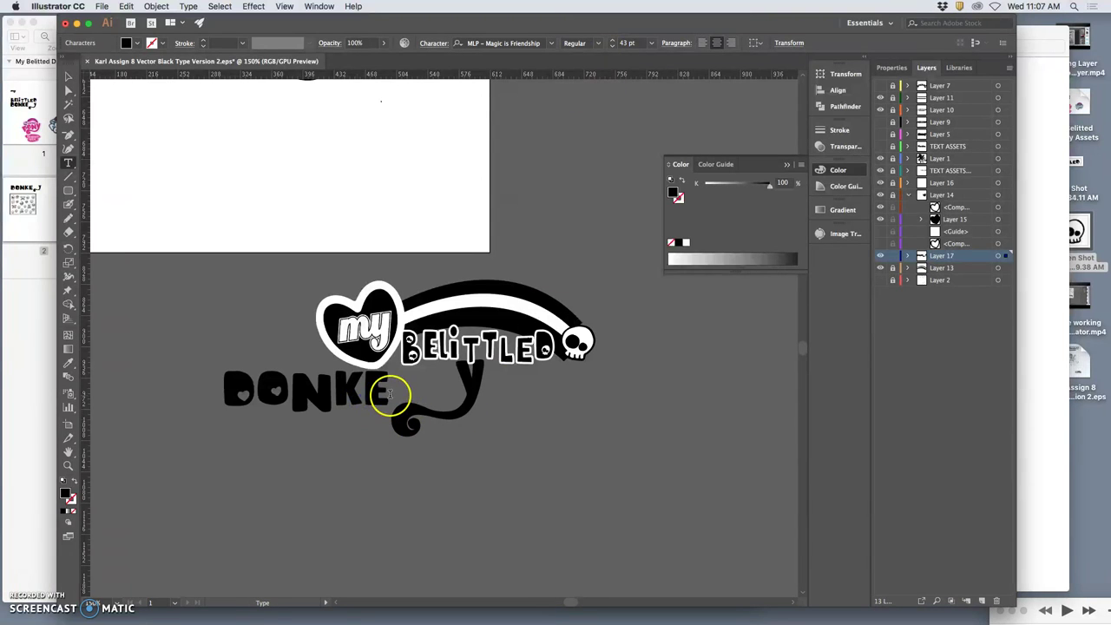
# - Select the E of DONKEY and set it to the MLP font
pyautogui.moveTo(376, 396); pyautogui.dragTo(369, 396)
pyautogui.click(510, 43)
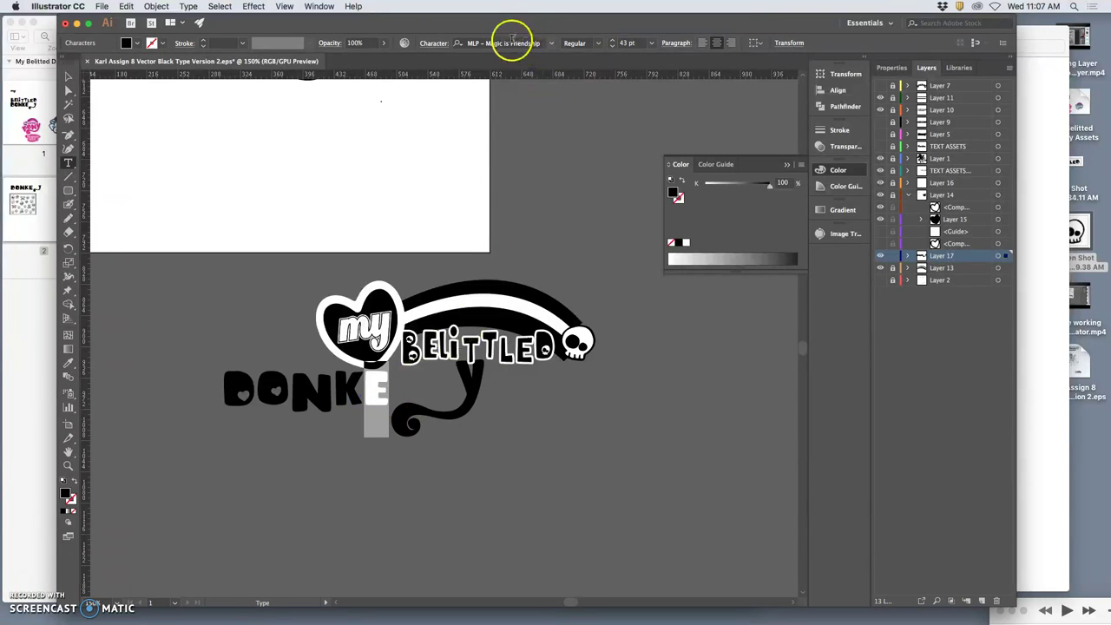
pyautogui.write('MLP')
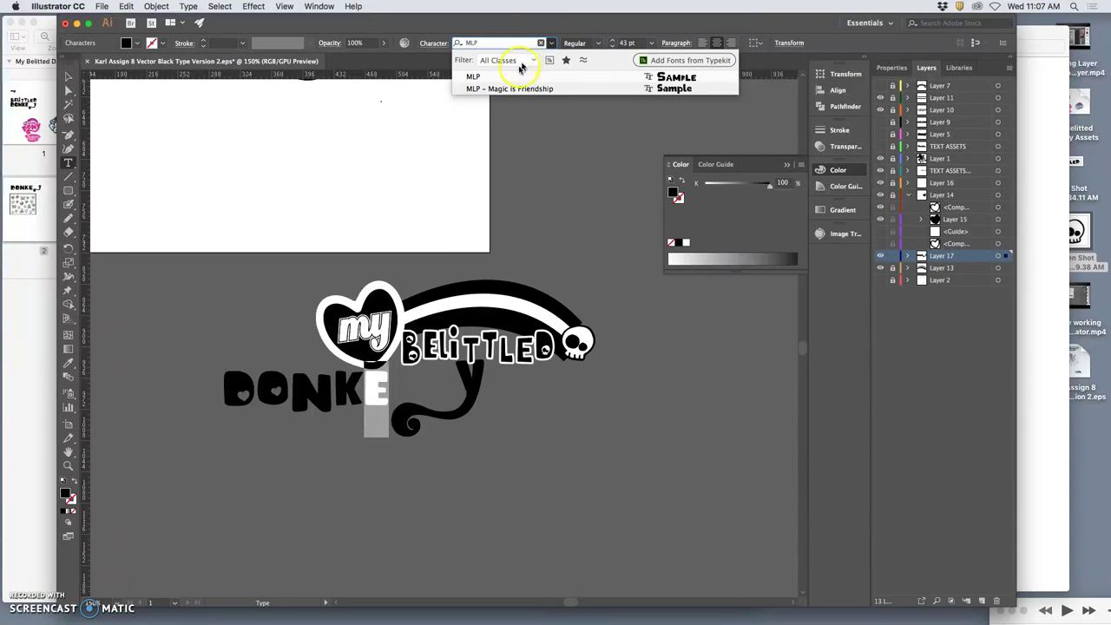
pyautogui.click(504, 78)
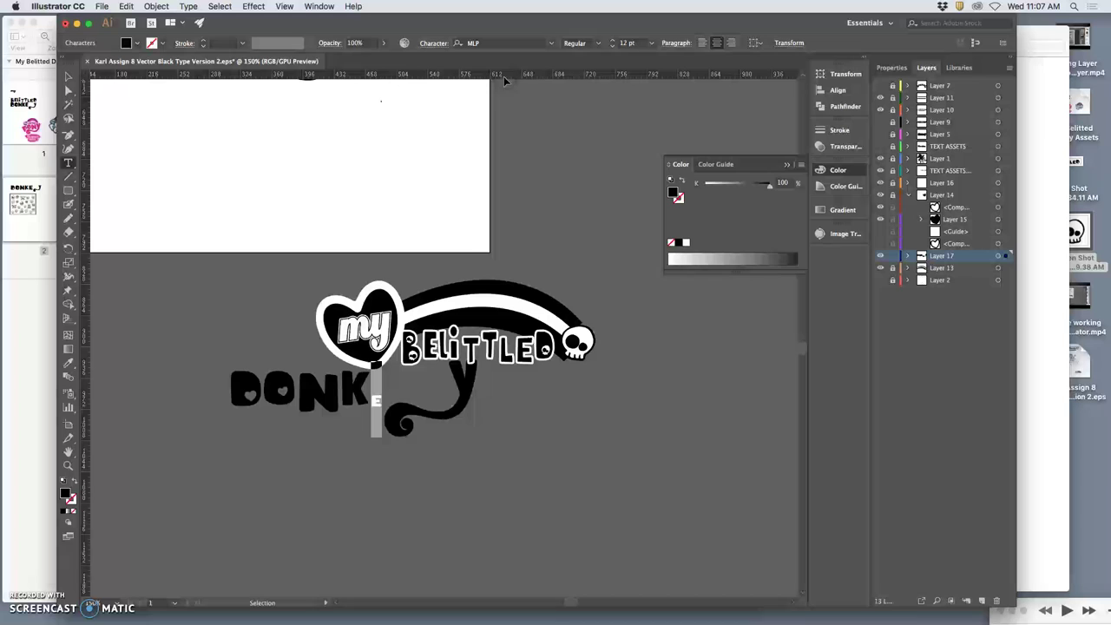
# - Adjust the E's font size to 40 pt to match the N
pyautogui.click(613, 40)
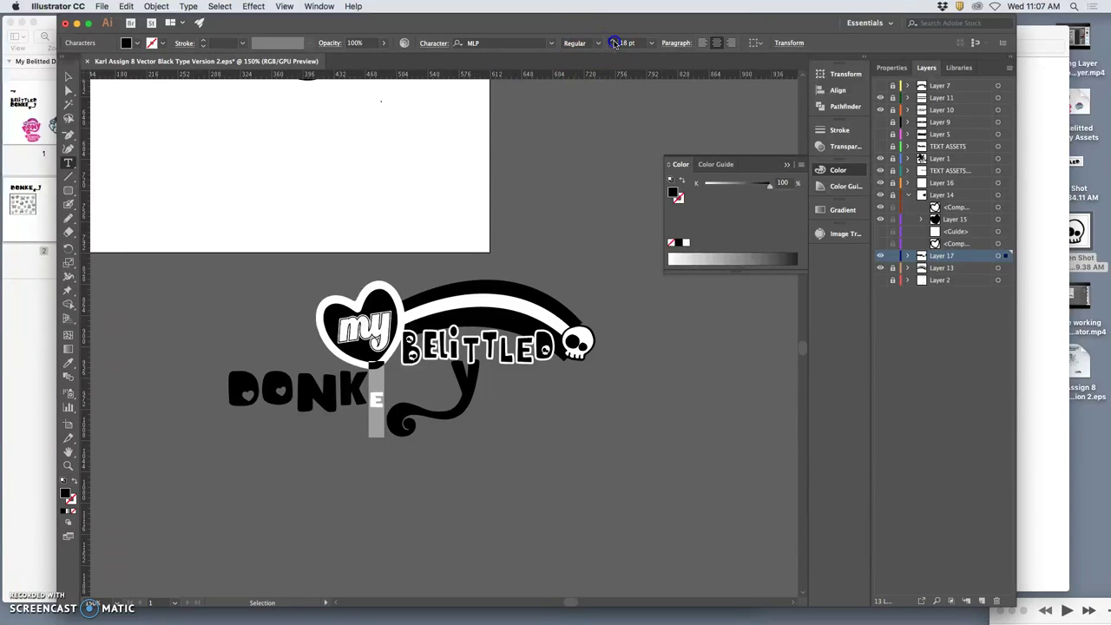
pyautogui.click(613, 41)
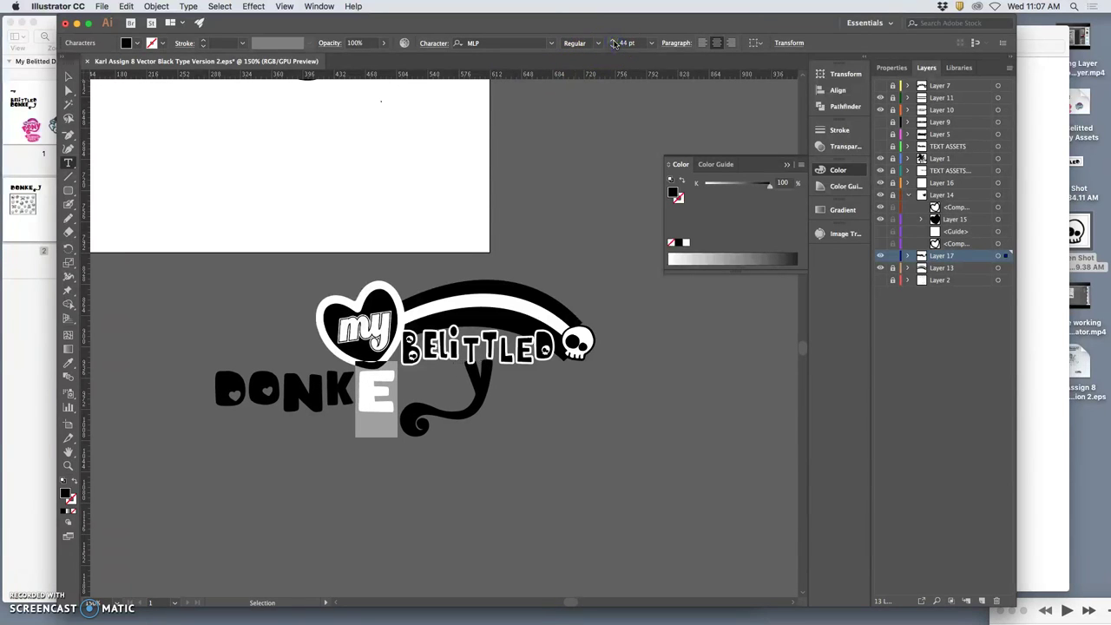
pyautogui.click(613, 46)
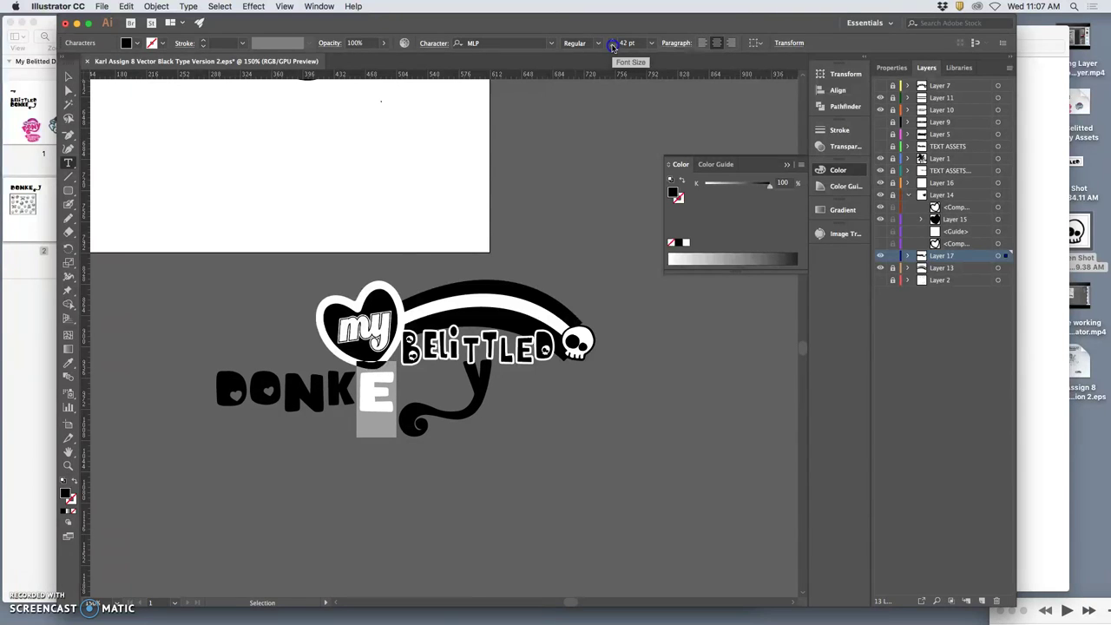
pyautogui.click(382, 295)
pyautogui.click(332, 399)
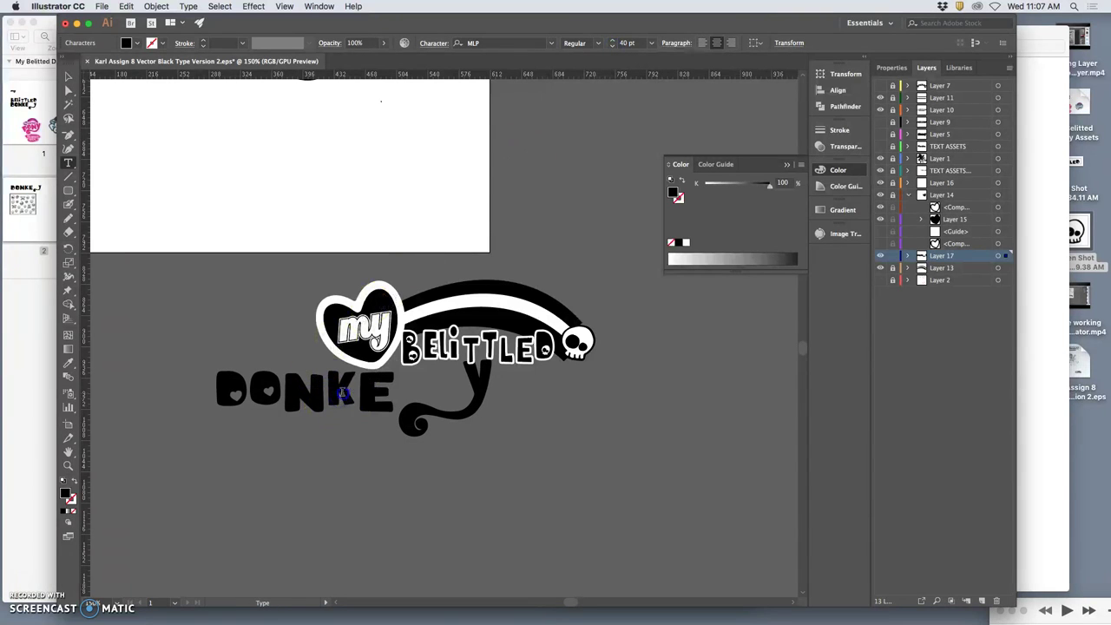